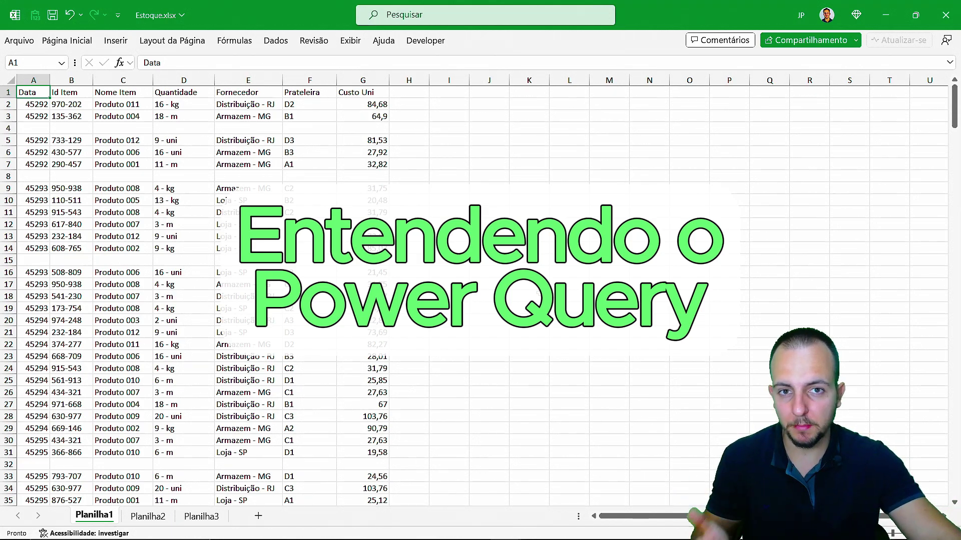
Step: Scroll down through the raw Estoque stock data and back up
{"action": "scroll", "coordinate": [538, 294], "scroll_direction": "down", "scroll_amount": 7}
{"action": "scroll", "coordinate": [540, 290], "scroll_direction": "down", "scroll_amount": 3}
{"action": "scroll", "coordinate": [511, 307], "scroll_direction": "down", "scroll_amount": 1}
{"action": "scroll", "coordinate": [485, 324], "scroll_direction": "down", "scroll_amount": 3}
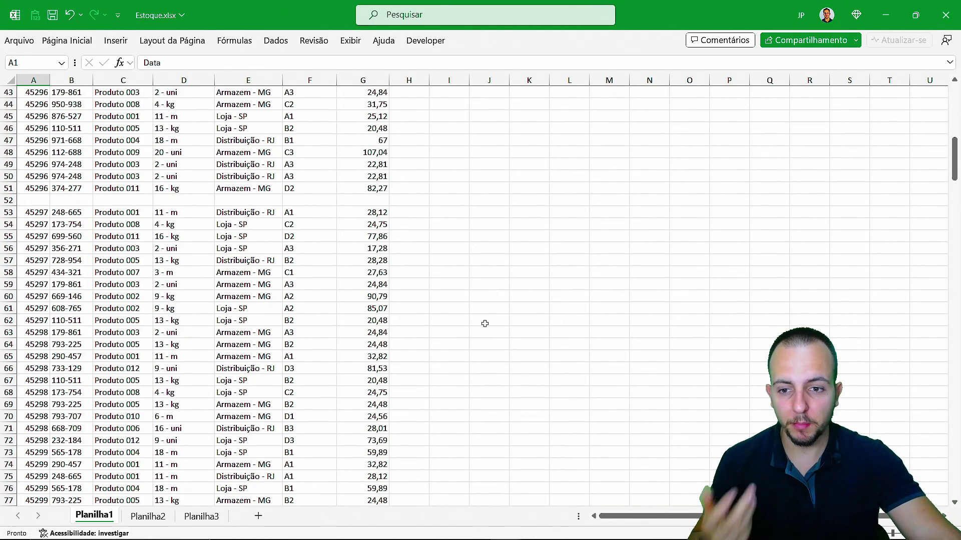
{"action": "scroll", "coordinate": [485, 324], "scroll_direction": "down", "scroll_amount": 3}
{"action": "scroll", "coordinate": [484, 324], "scroll_direction": "down", "scroll_amount": 3}
{"action": "scroll", "coordinate": [485, 323], "scroll_direction": "down", "scroll_amount": 4}
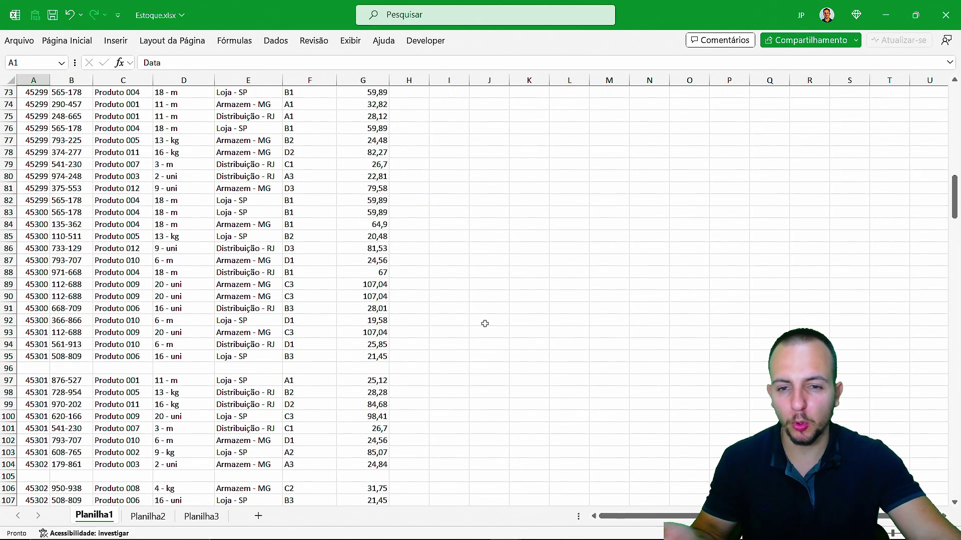
{"action": "scroll", "coordinate": [485, 324], "scroll_direction": "down", "scroll_amount": 2}
{"action": "scroll", "coordinate": [485, 323], "scroll_direction": "down", "scroll_amount": 2}
{"action": "scroll", "coordinate": [485, 323], "scroll_direction": "up", "scroll_amount": 6}
{"action": "scroll", "coordinate": [484, 324], "scroll_direction": "up", "scroll_amount": 12}
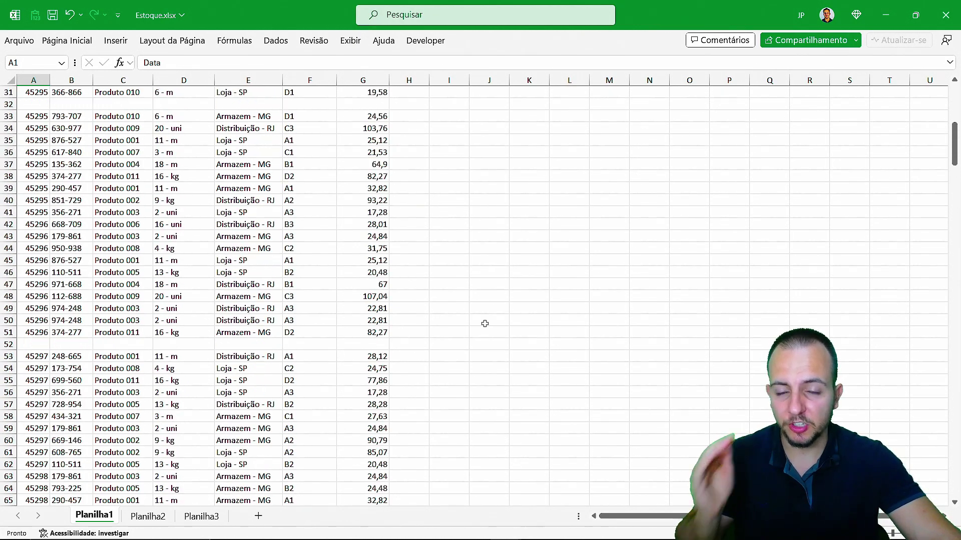
{"action": "scroll", "coordinate": [485, 324], "scroll_direction": "up", "scroll_amount": 5}
{"action": "scroll", "coordinate": [485, 324], "scroll_direction": "up", "scroll_amount": 5}
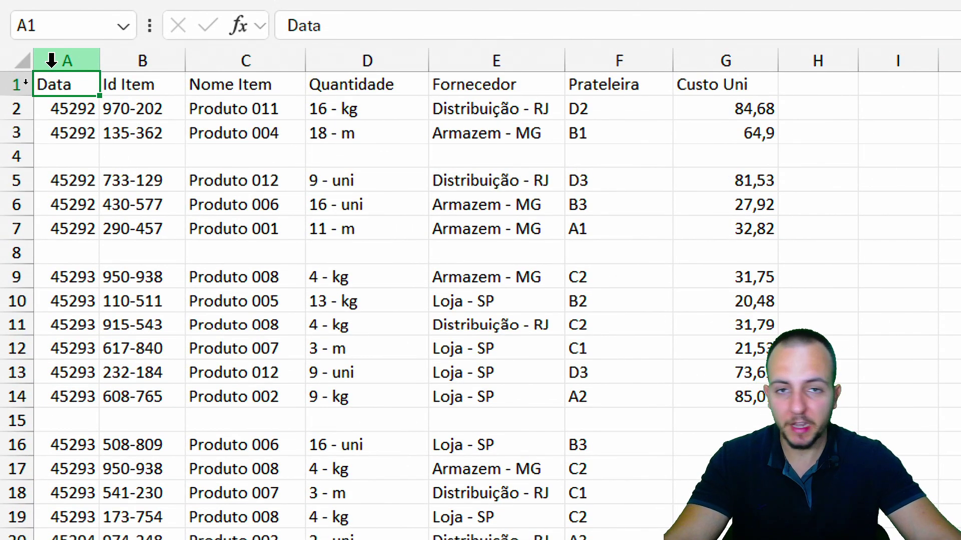
Step: Review each column from Data to Prateleira and select the whole Custo Uni column
{"action": "left_click", "coordinate": [51, 60]}
{"action": "left_click", "coordinate": [170, 60]}
{"action": "left_click", "coordinate": [250, 60]}
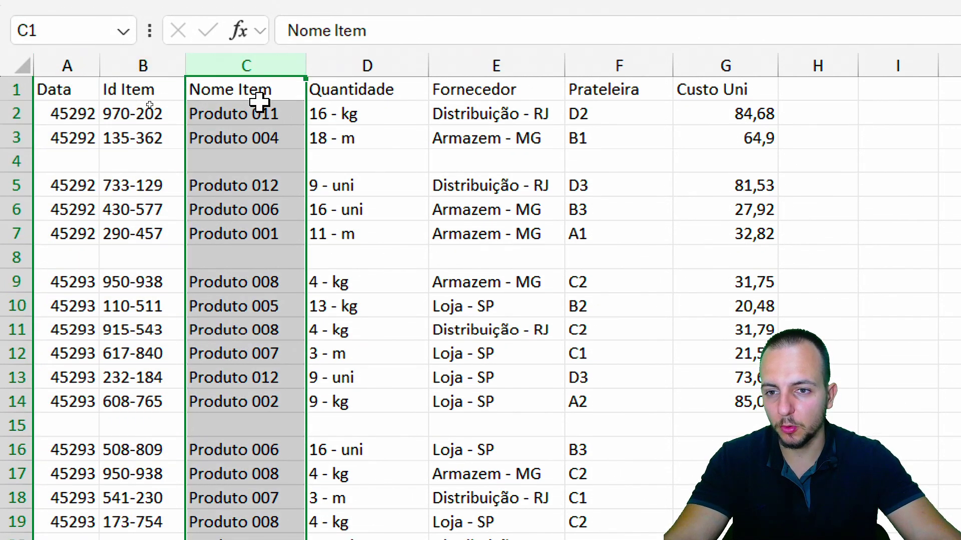
{"action": "left_click", "coordinate": [402, 60]}
{"action": "left_click", "coordinate": [487, 62]}
{"action": "left_click", "coordinate": [616, 63]}
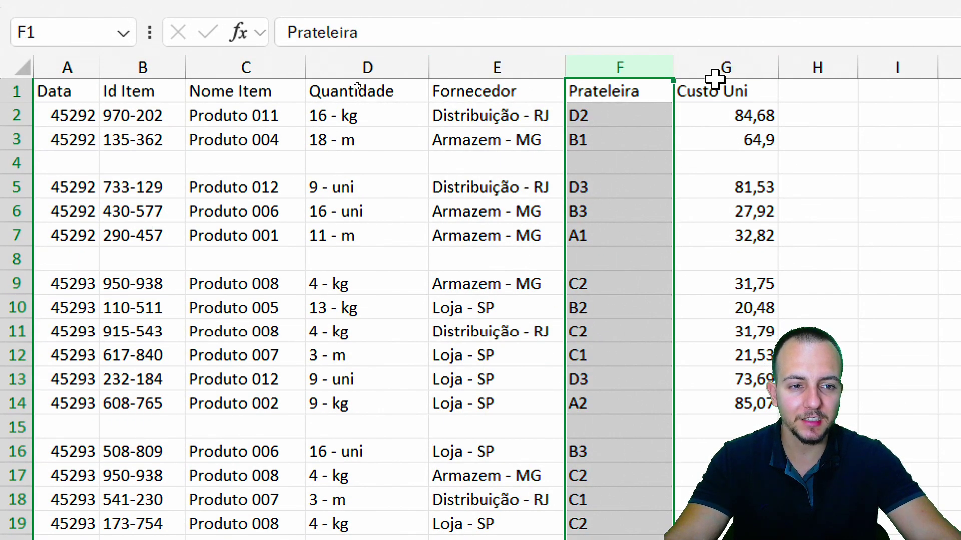
{"action": "left_click", "coordinate": [720, 90]}
{"action": "left_click", "coordinate": [725, 67]}
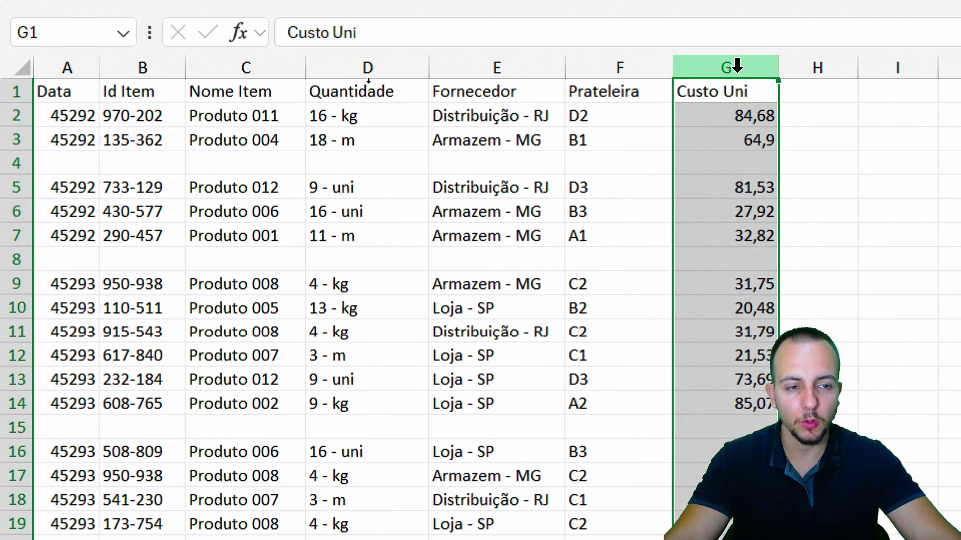
Step: Point out the empty rows 4 and 15, then highlight the numeric dates in A2:A9
{"action": "left_click", "coordinate": [229, 165]}
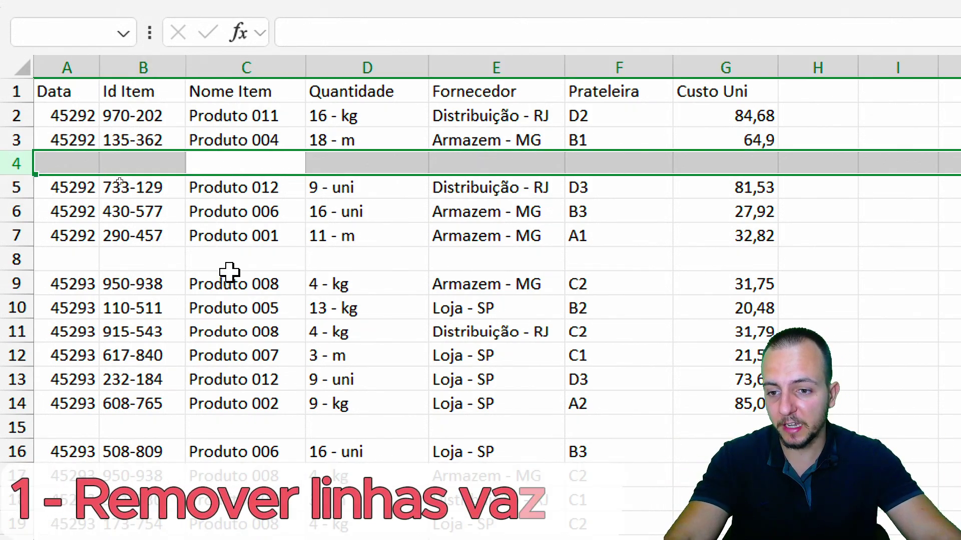
{"action": "left_click", "coordinate": [258, 451]}
{"action": "left_click", "coordinate": [261, 422]}
{"action": "key", "text": "shift+space"}
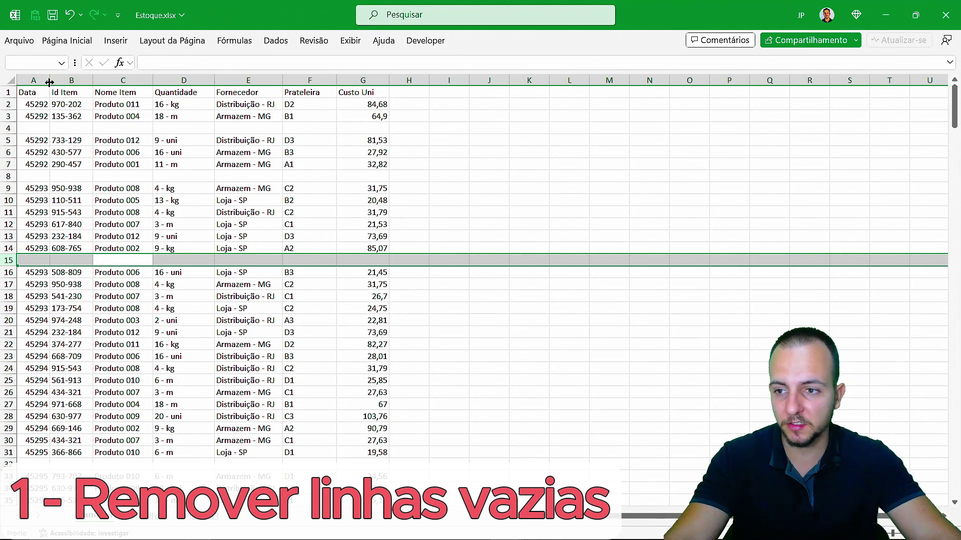
{"action": "left_click", "coordinate": [25, 90]}
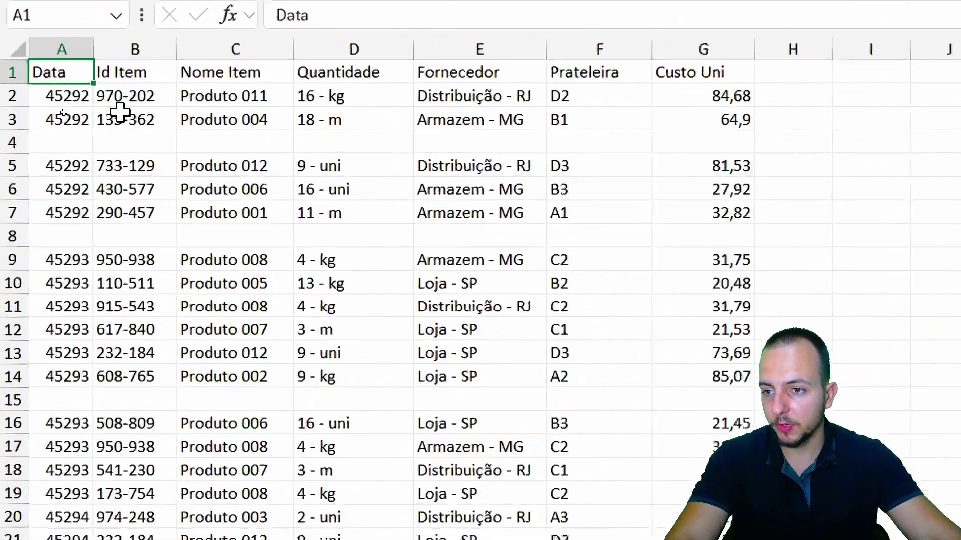
{"action": "left_click", "coordinate": [33, 80]}
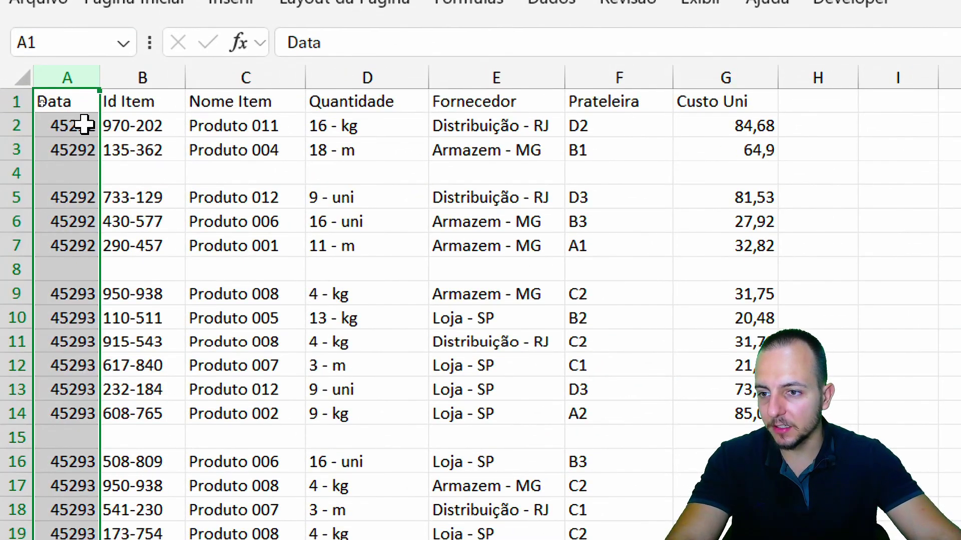
{"action": "left_click_drag", "start_coordinate": [84, 124], "coordinate": [83, 293]}
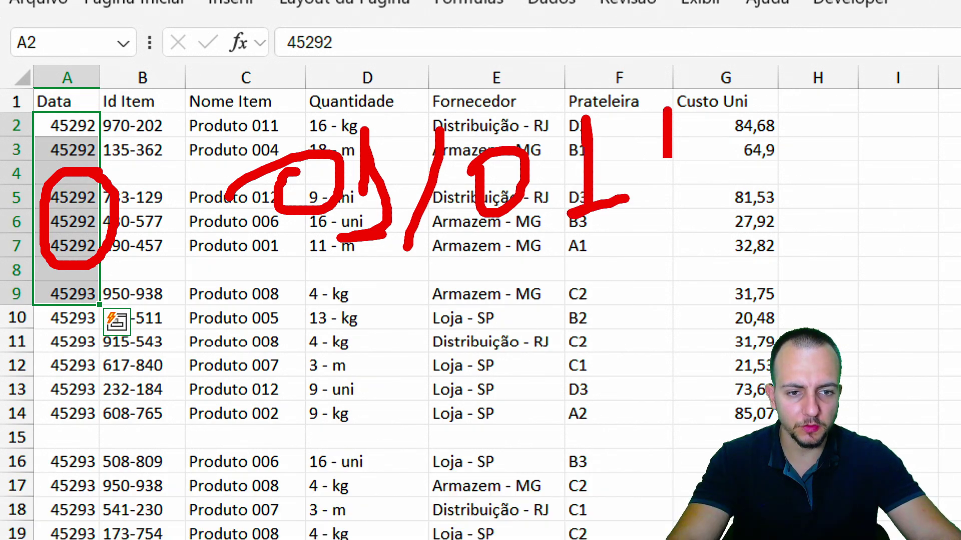
Step: Highlight the Quantidade, Fornecedor and Custo Uni columns that need cleaning
{"action": "left_click", "coordinate": [388, 75]}
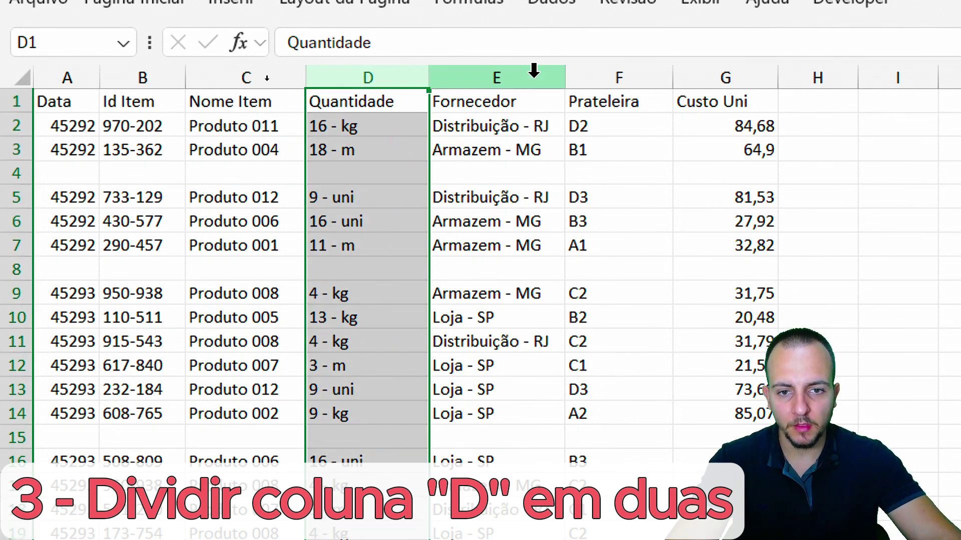
{"action": "left_click", "coordinate": [525, 75]}
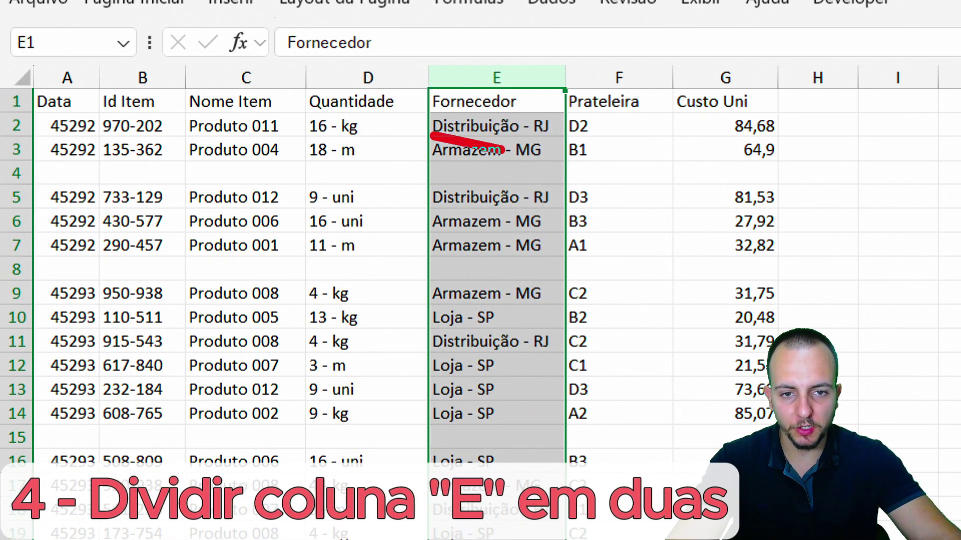
{"action": "left_click_drag", "start_coordinate": [518, 109], "coordinate": [591, 149]}
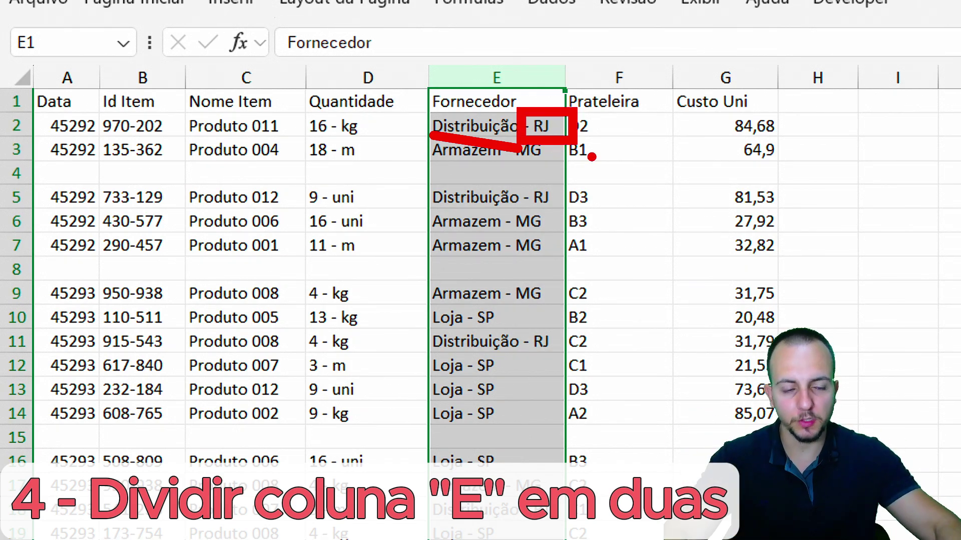
{"action": "scroll", "coordinate": [595, 167], "scroll_direction": "right", "scroll_amount": 3}
{"action": "left_click", "coordinate": [450, 75]}
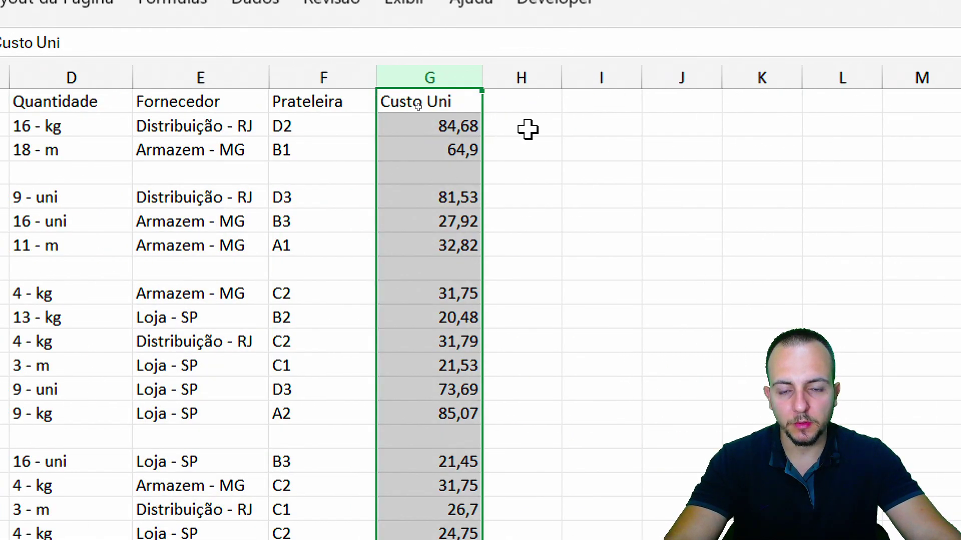
{"action": "left_click_drag", "start_coordinate": [427, 109], "coordinate": [568, 206]}
{"action": "left_click_drag", "start_coordinate": [641, 129], "coordinate": [571, 212]}
{"action": "left_click_drag", "start_coordinate": [668, 234], "coordinate": [490, 298]}
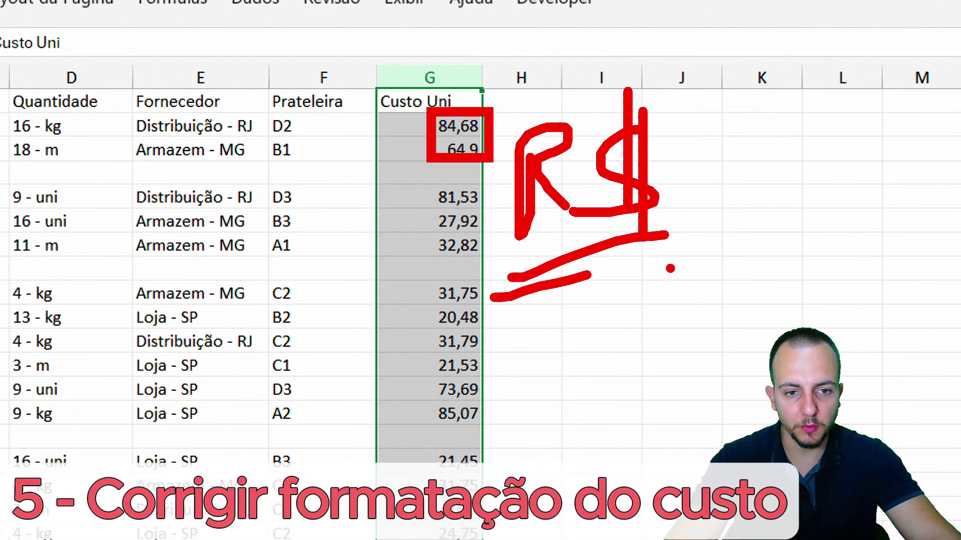
Step: Mark empty column H for a total next to the Custo Uni and Quantidade columns
{"action": "left_click", "coordinate": [521, 80]}
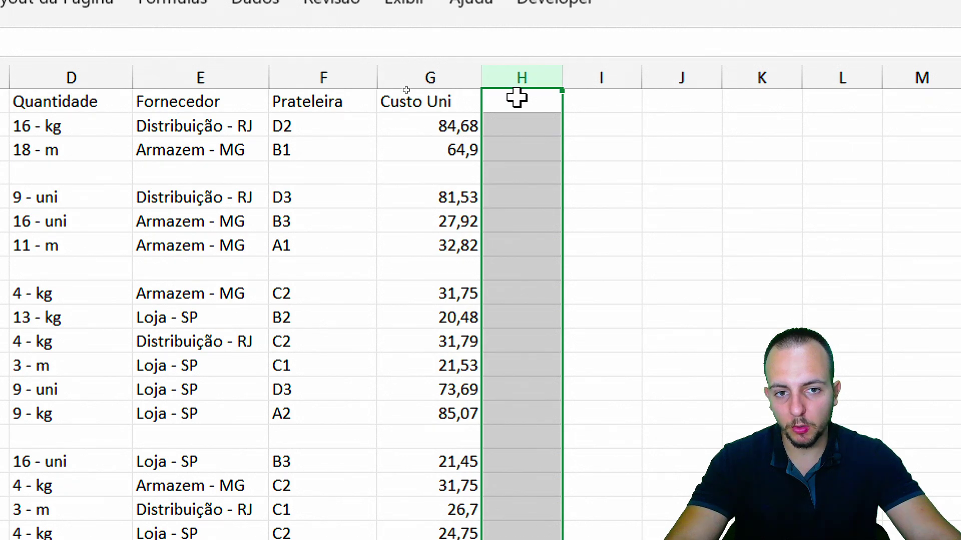
{"action": "left_click", "coordinate": [518, 100]}
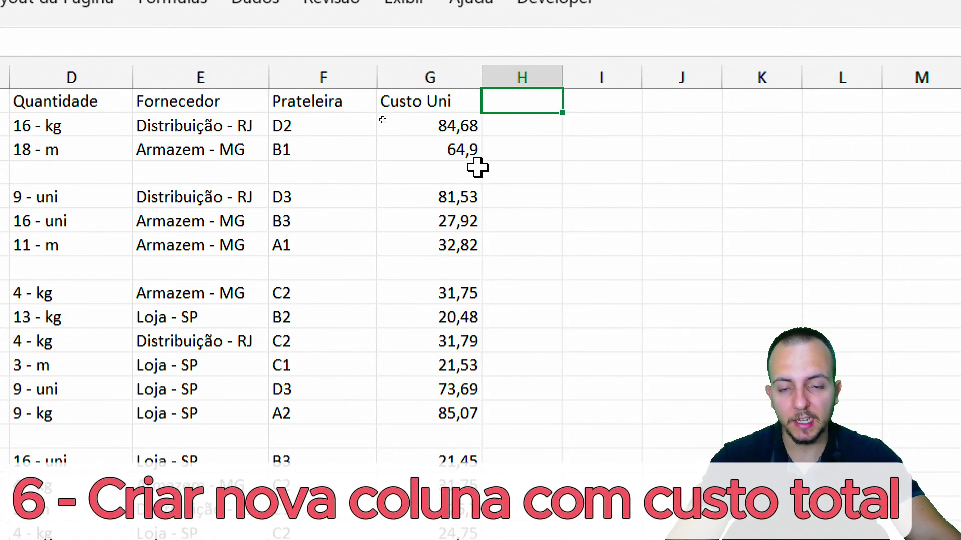
{"action": "left_click", "coordinate": [437, 79]}
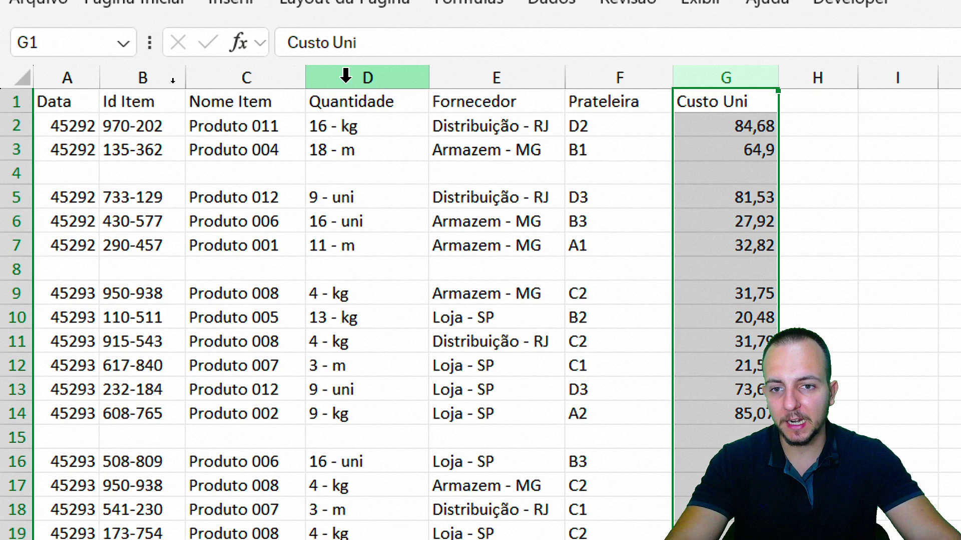
{"action": "left_click", "coordinate": [343, 75], "text": "ctrl"}
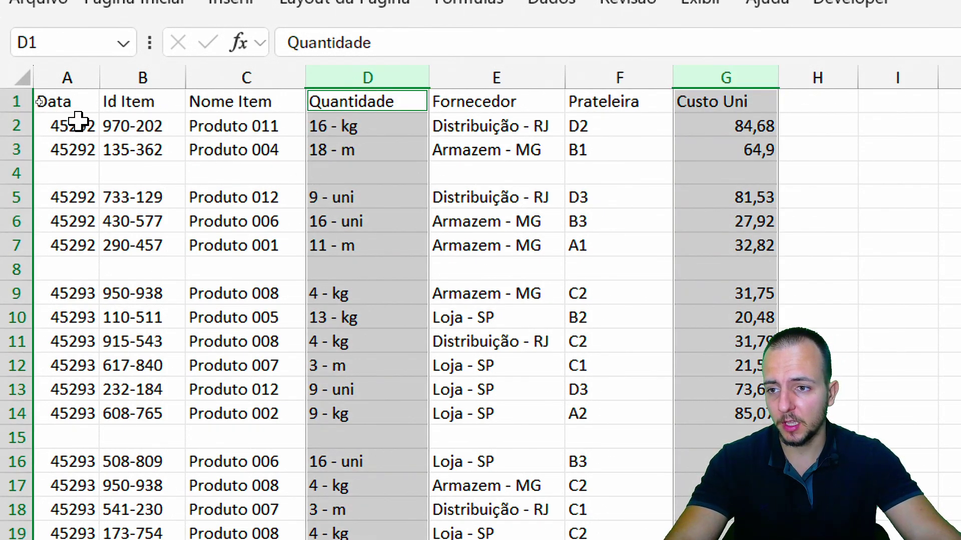
{"action": "left_click", "coordinate": [79, 105]}
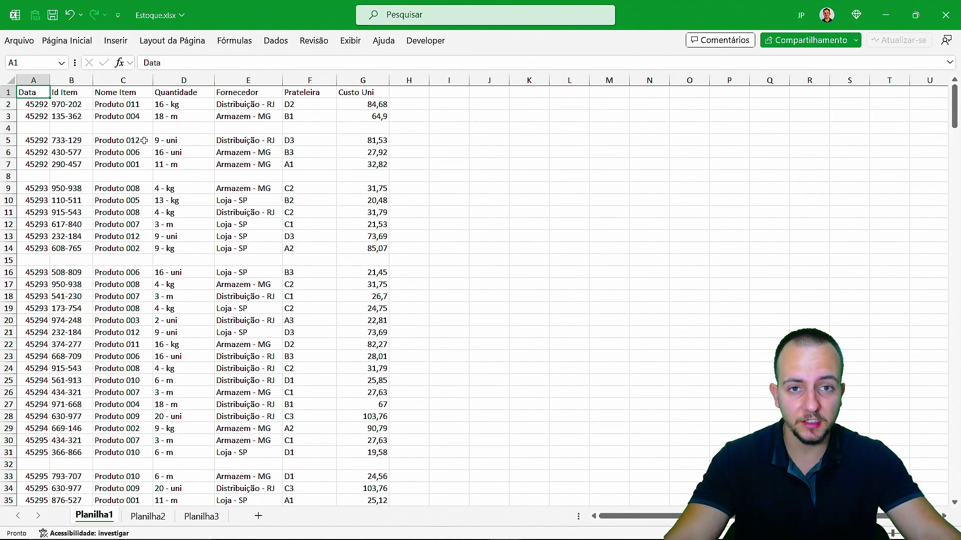
Step: Load the cleaned query into the workbook
{"action": "scroll", "coordinate": [193, 215], "scroll_direction": "down", "scroll_amount": 4}
{"action": "scroll", "coordinate": [193, 215], "scroll_direction": "down", "scroll_amount": 2}
{"action": "scroll", "coordinate": [192, 217], "scroll_direction": "up", "scroll_amount": 6}
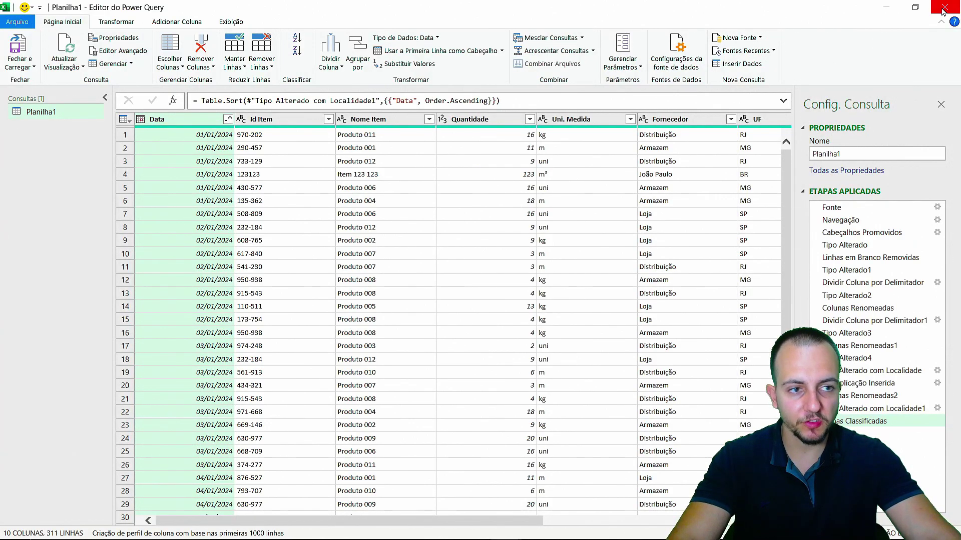
{"action": "left_click", "coordinate": [943, 11]}
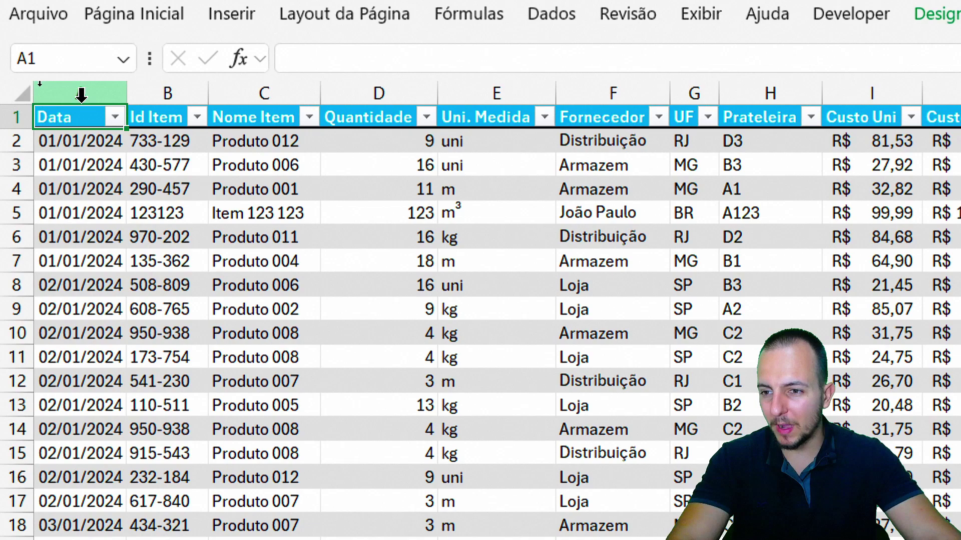
Step: Review the loaded table's dates, rows and Custo Total column, then return to Estoque's A1
{"action": "left_click_drag", "start_coordinate": [50, 117], "coordinate": [101, 388]}
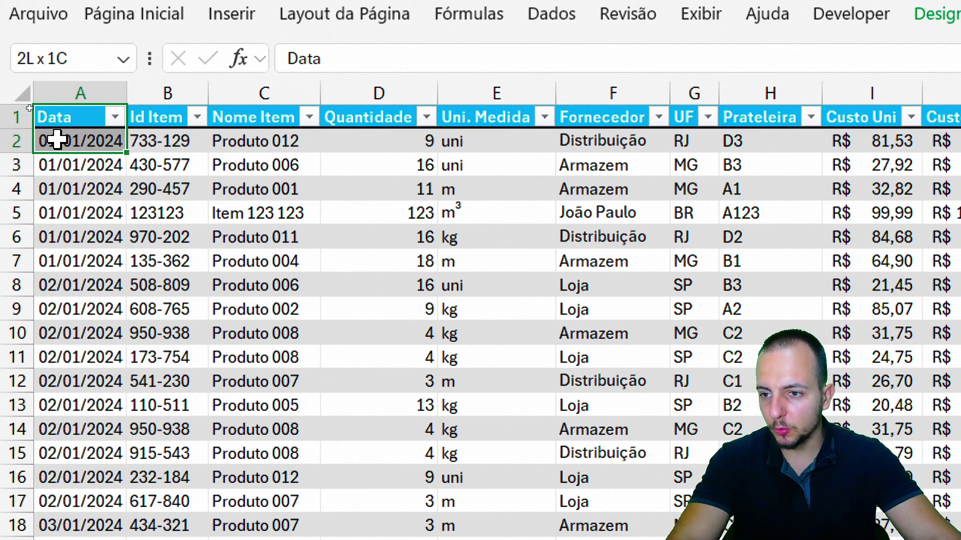
{"action": "left_click_drag", "start_coordinate": [263, 165], "coordinate": [269, 468]}
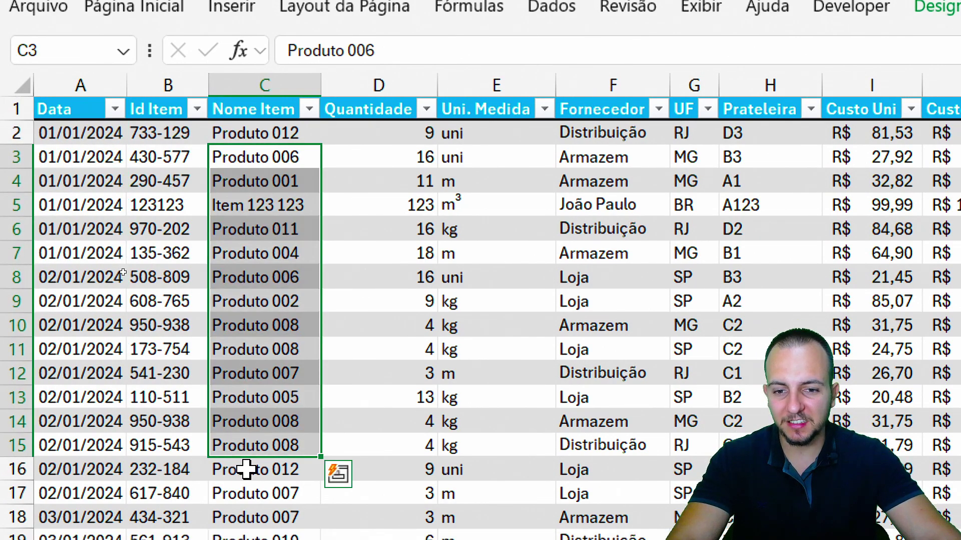
{"action": "key", "text": "shift+space"}
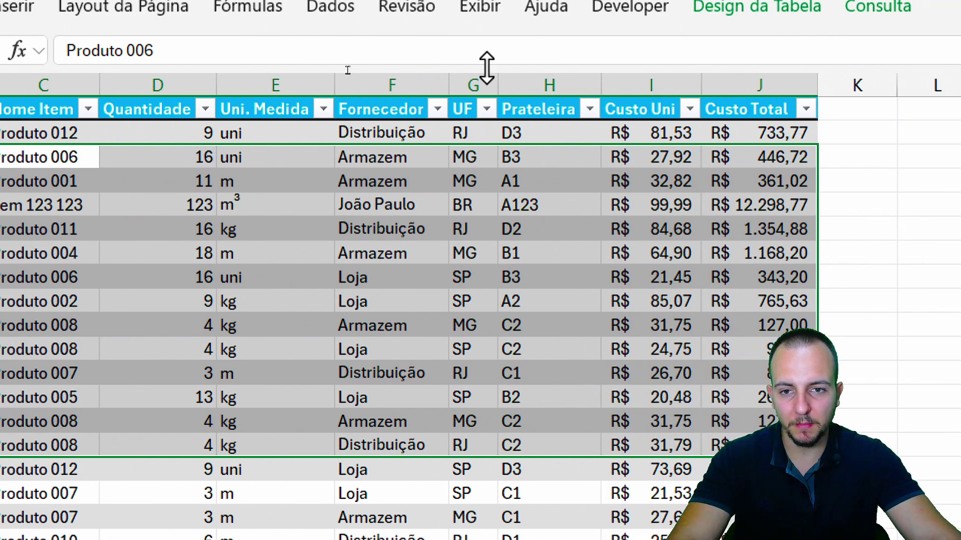
{"action": "left_click", "coordinate": [368, 86]}
{"action": "left_click", "coordinate": [740, 89]}
{"action": "left_click", "coordinate": [190, 188]}
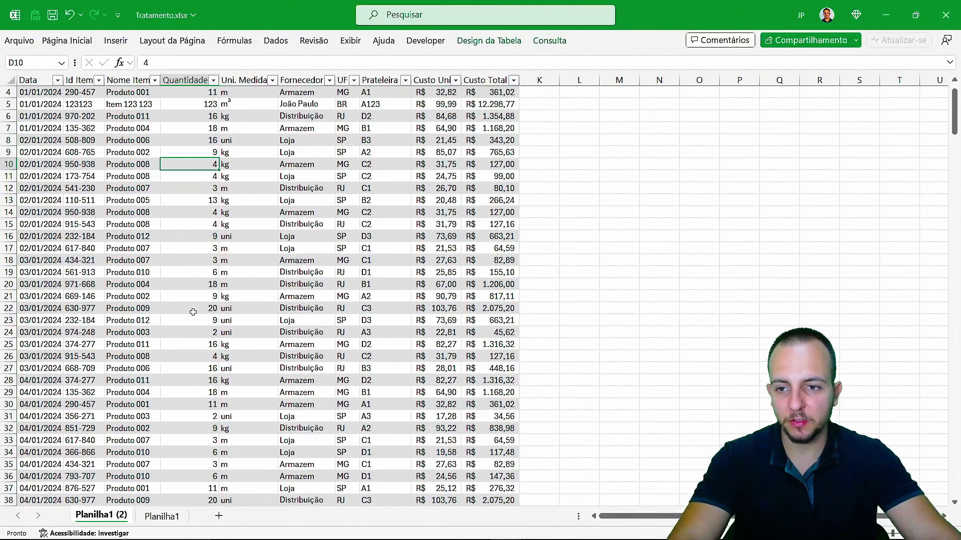
{"action": "scroll", "coordinate": [194, 315], "scroll_direction": "down", "scroll_amount": 10}
{"action": "key", "text": "ctrl+Home"}
{"action": "key", "text": "ctrl+s"}
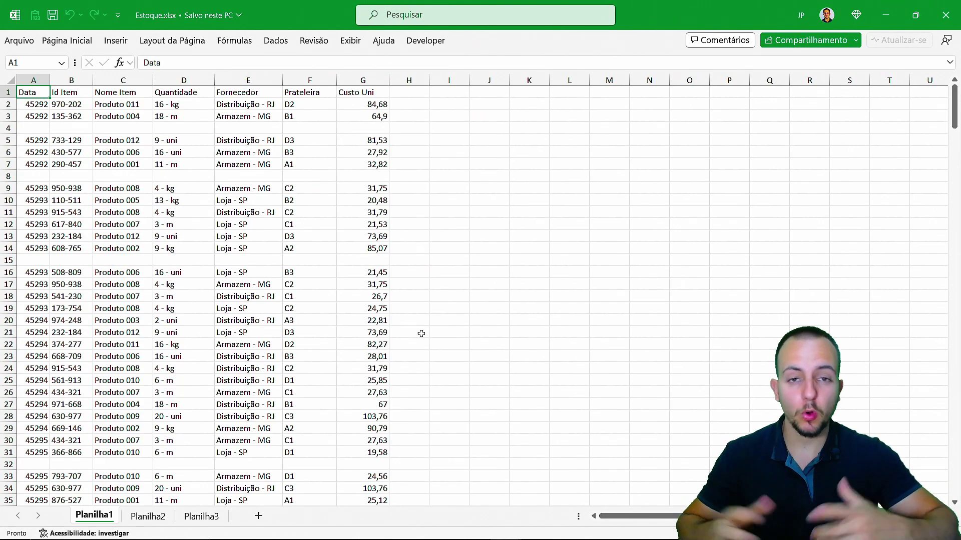
{"action": "scroll", "coordinate": [421, 333], "scroll_direction": "down", "scroll_amount": 13}
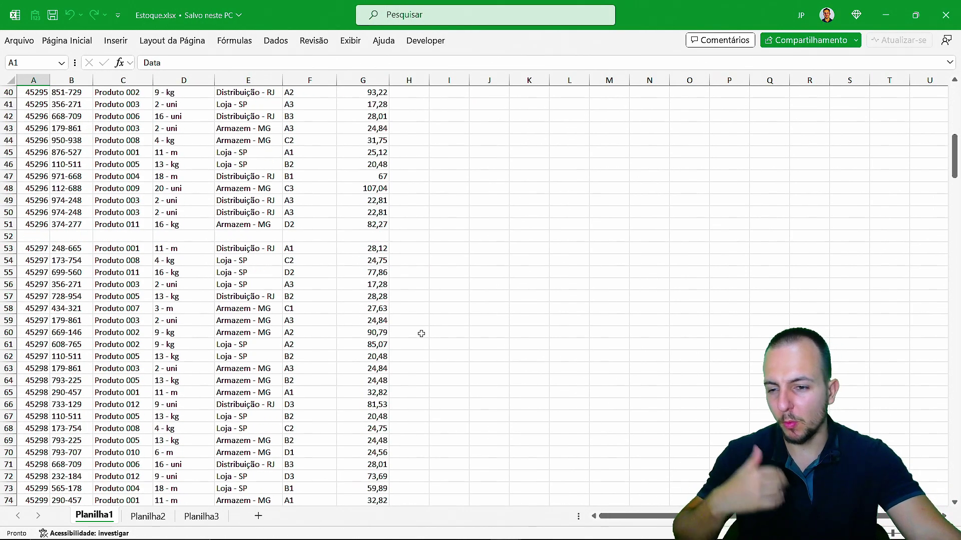
{"action": "scroll", "coordinate": [421, 334], "scroll_direction": "down", "scroll_amount": 12}
{"action": "scroll", "coordinate": [421, 333], "scroll_direction": "down", "scroll_amount": 8}
{"action": "scroll", "coordinate": [421, 334], "scroll_direction": "down", "scroll_amount": 3}
{"action": "scroll", "coordinate": [421, 327], "scroll_direction": "up", "scroll_amount": 12}
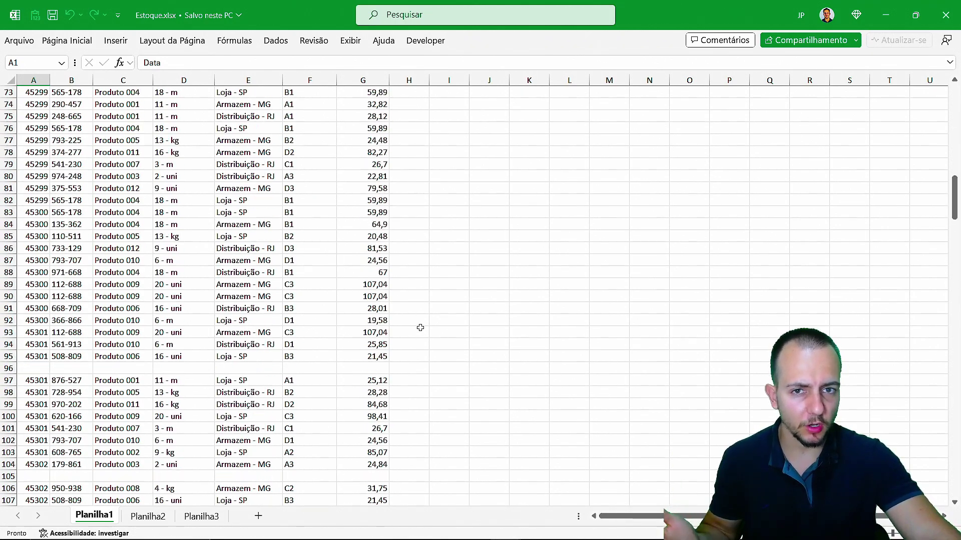
{"action": "scroll", "coordinate": [420, 328], "scroll_direction": "up", "scroll_amount": 13}
{"action": "scroll", "coordinate": [358, 263], "scroll_direction": "up", "scroll_amount": 11}
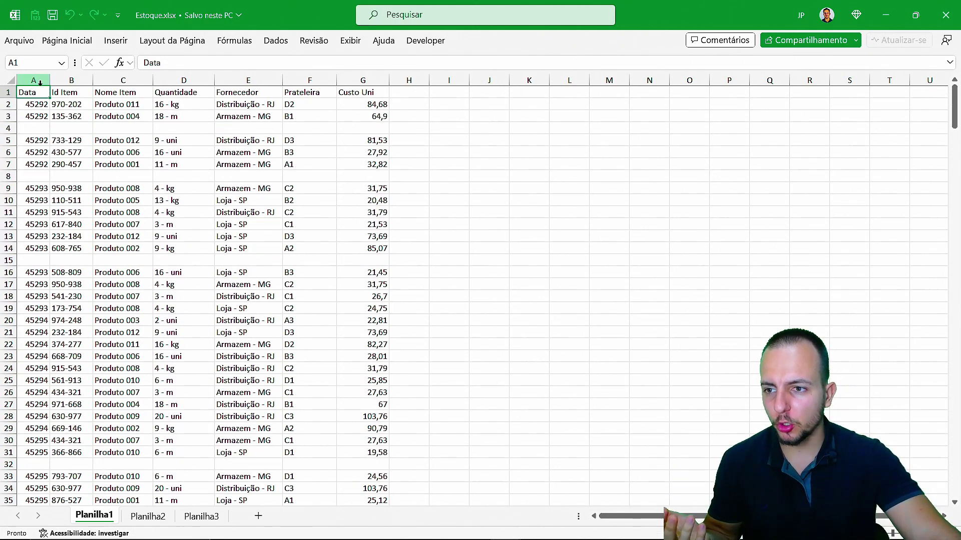
{"action": "left_click_drag", "start_coordinate": [40, 84], "coordinate": [363, 80]}
{"action": "left_click", "coordinate": [274, 219]}
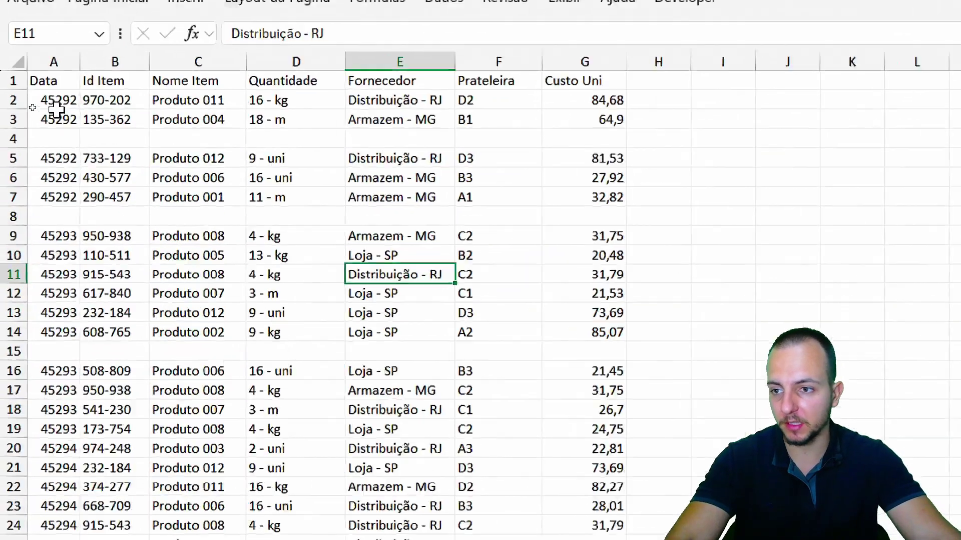
{"action": "left_click", "coordinate": [33, 80]}
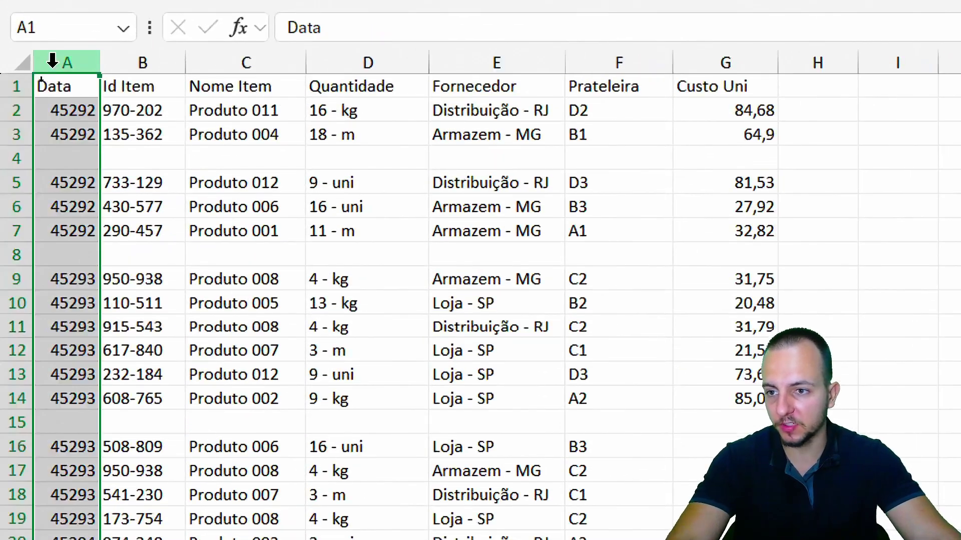
{"action": "left_click", "coordinate": [71, 80]}
{"action": "left_click", "coordinate": [189, 79]}
{"action": "left_click", "coordinate": [495, 62]}
{"action": "left_click", "coordinate": [708, 62]}
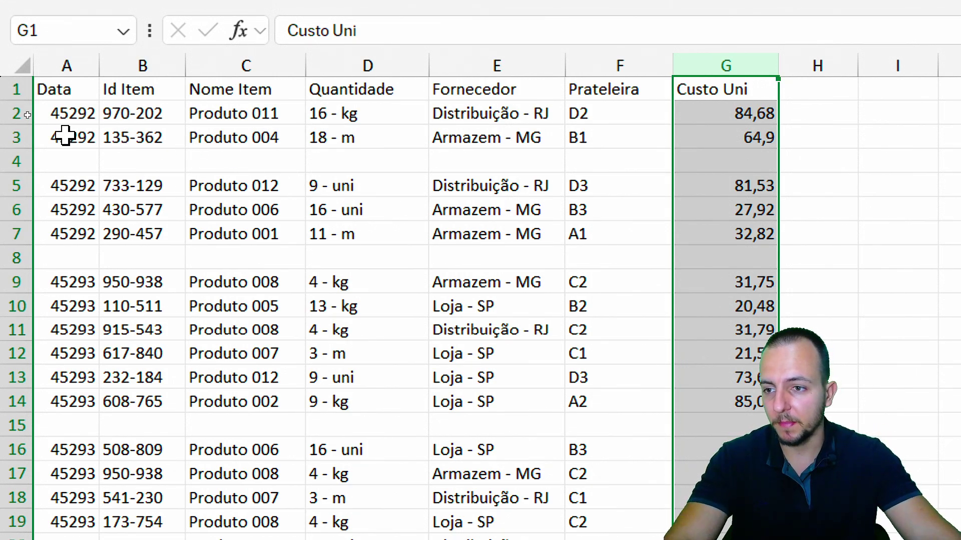
Step: Insert two blank rows above row 2 of the Estoque data
{"action": "left_click", "coordinate": [16, 113]}
{"action": "right_click", "coordinate": [16, 113]}
{"action": "left_click", "coordinate": [85, 368]}
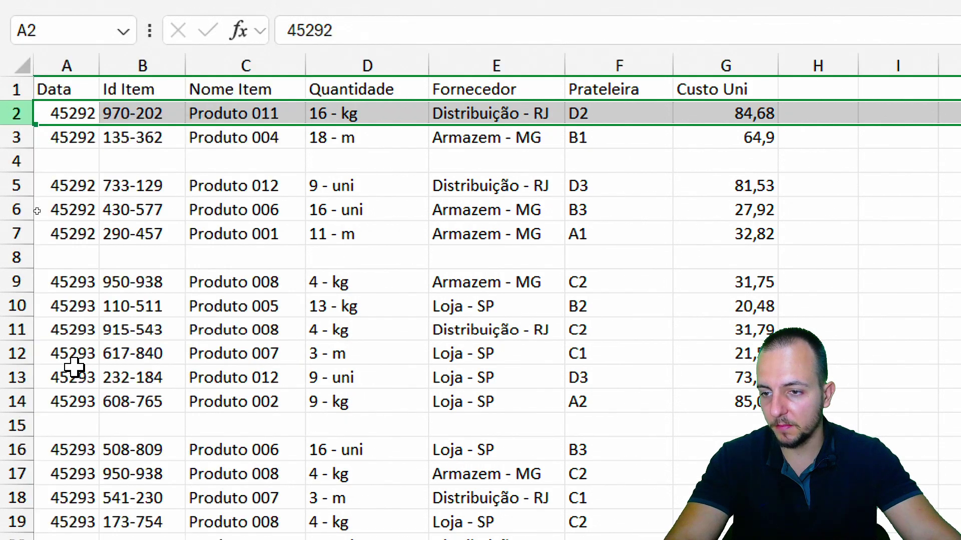
{"action": "right_click", "coordinate": [17, 114]}
{"action": "left_click", "coordinate": [111, 383]}
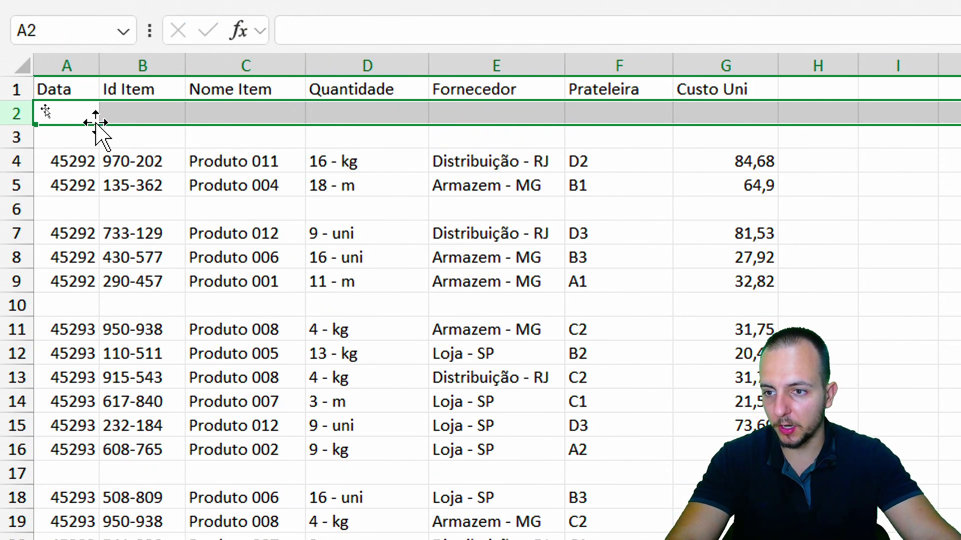
{"action": "right_click", "coordinate": [16, 113]}
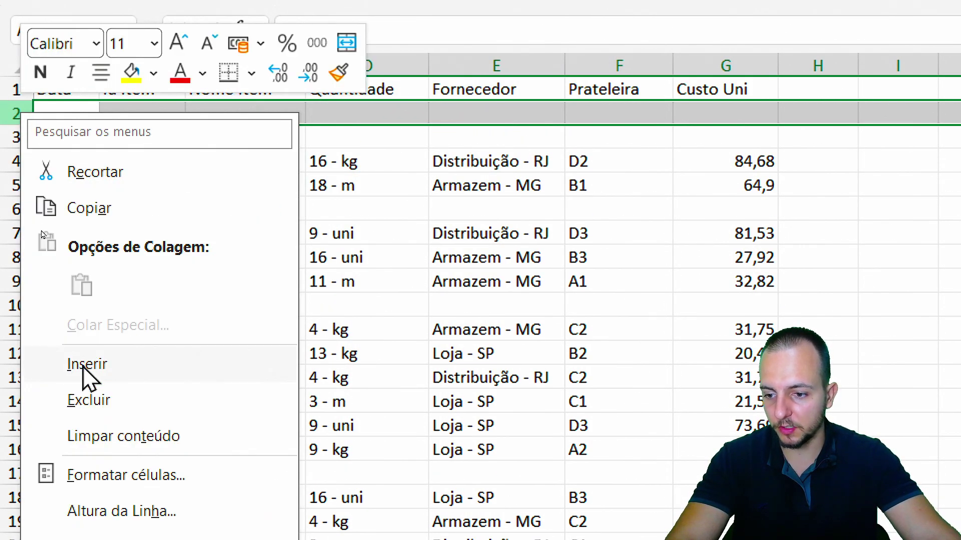
{"action": "left_click", "coordinate": [60, 376]}
Step: Copy the date 45292 from A5 into A3
{"action": "left_click", "coordinate": [77, 187]}
{"action": "key", "text": "ctrl+c"}
{"action": "left_click", "coordinate": [85, 142]}
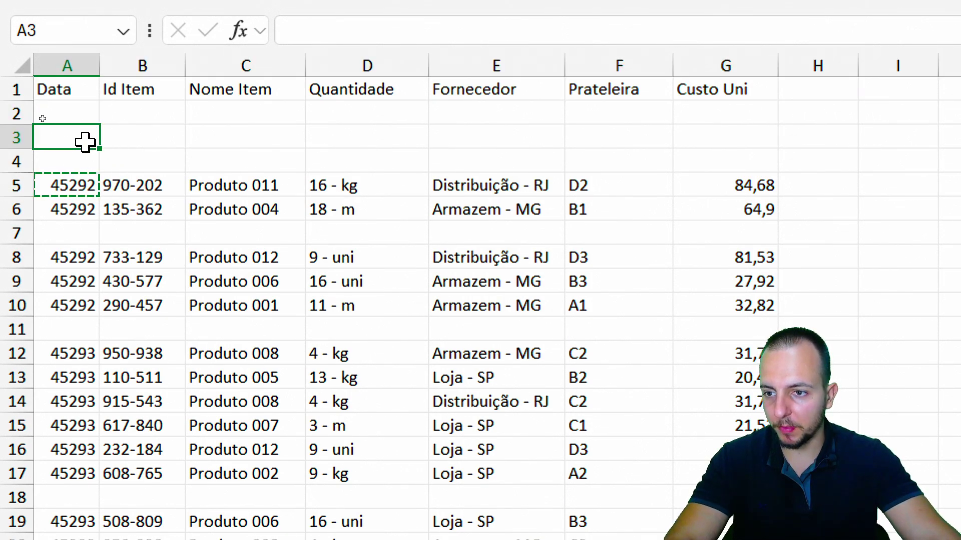
{"action": "key", "text": "ctrl+v"}
{"action": "left_click", "coordinate": [141, 207]}
Step: Fill row 3 with ID 123123, Item JP, 123 - m³, supplier, shelf A123 and cost 99,99
{"action": "left_click", "coordinate": [183, 145]}
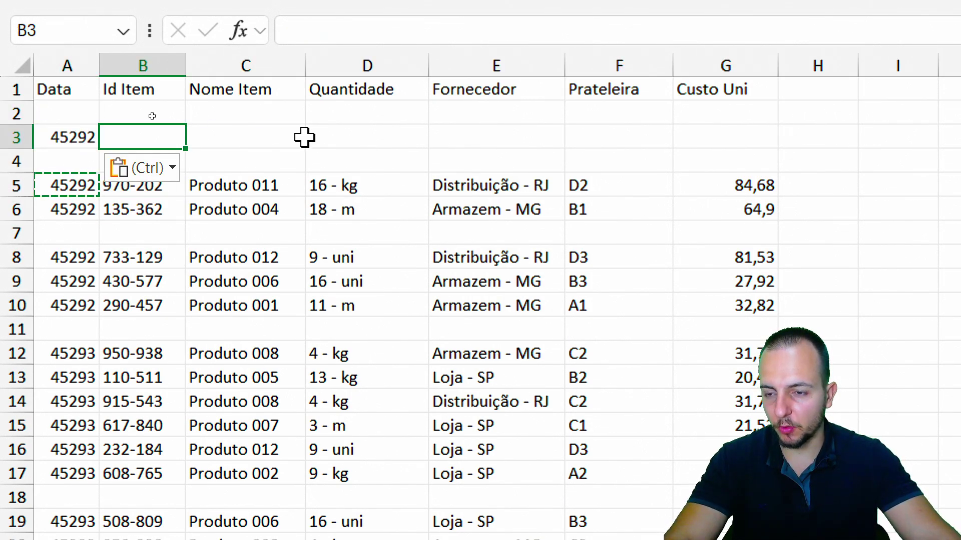
{"action": "type", "text": "1231"}
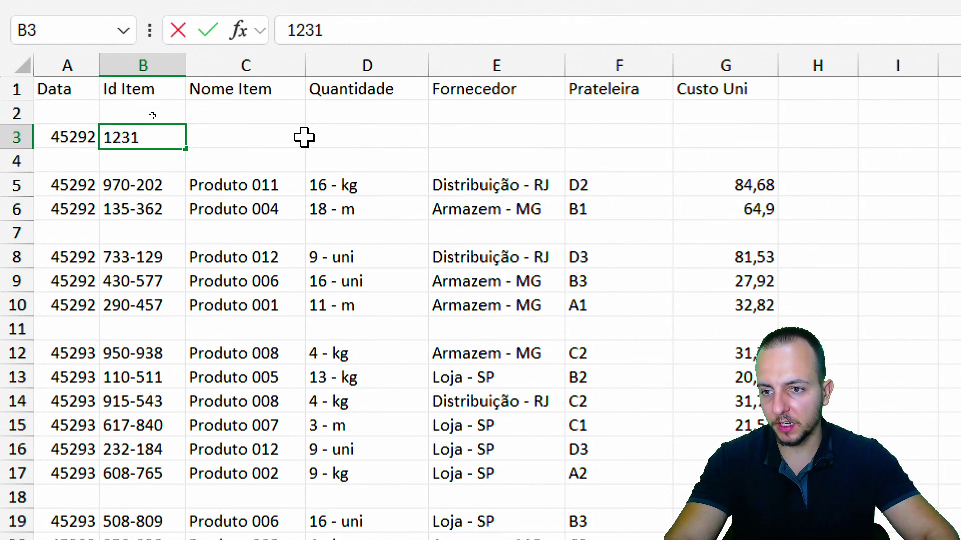
{"action": "type", "text": "23"}
{"action": "left_click", "coordinate": [303, 138]}
{"action": "type", "text": "Item JP"}
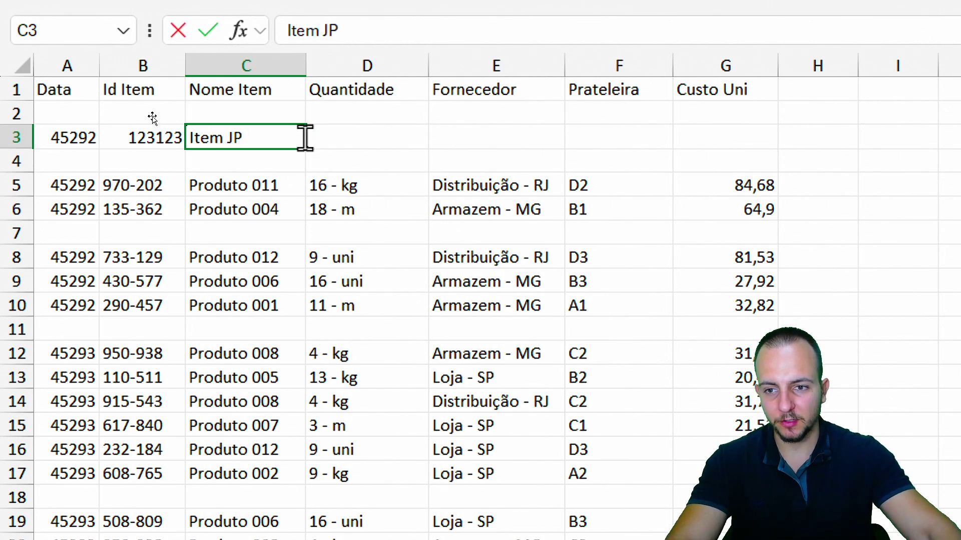
{"action": "key", "text": "Tab"}
{"action": "type", "text": "123 - m³"}
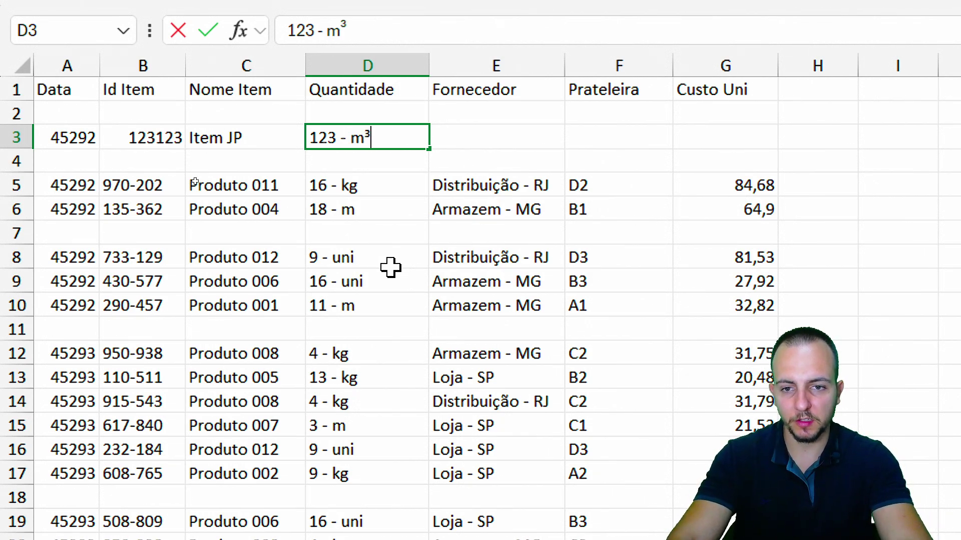
{"action": "left_click", "coordinate": [509, 142]}
{"action": "type", "text": "João Paulo - BR"}
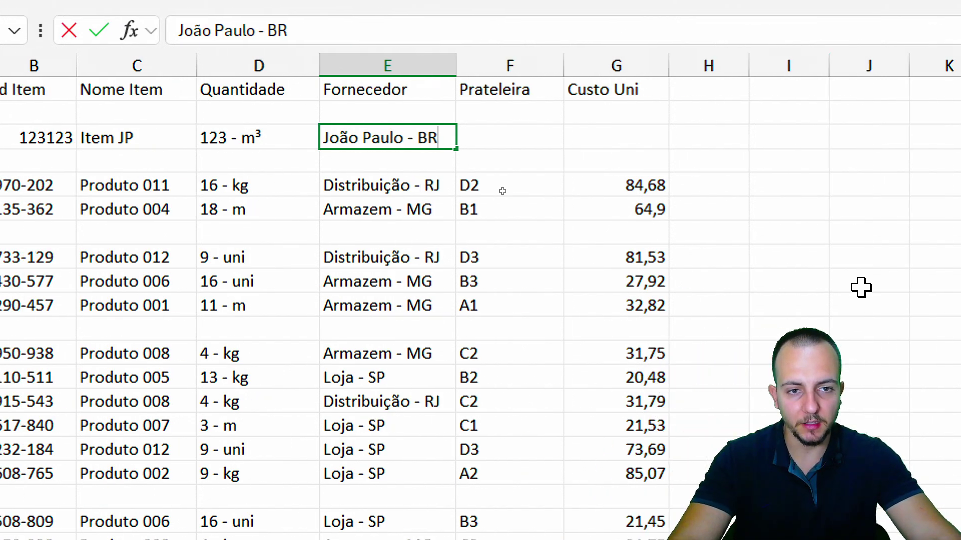
{"action": "key", "text": "Tab"}
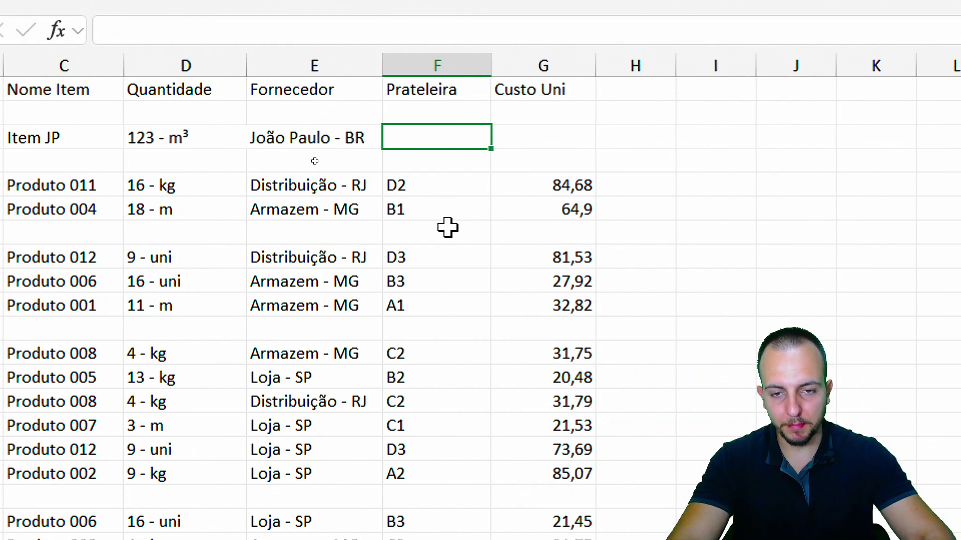
{"action": "type", "text": "A123"}
{"action": "key", "text": "Tab"}
{"action": "type", "text": "99,99"}
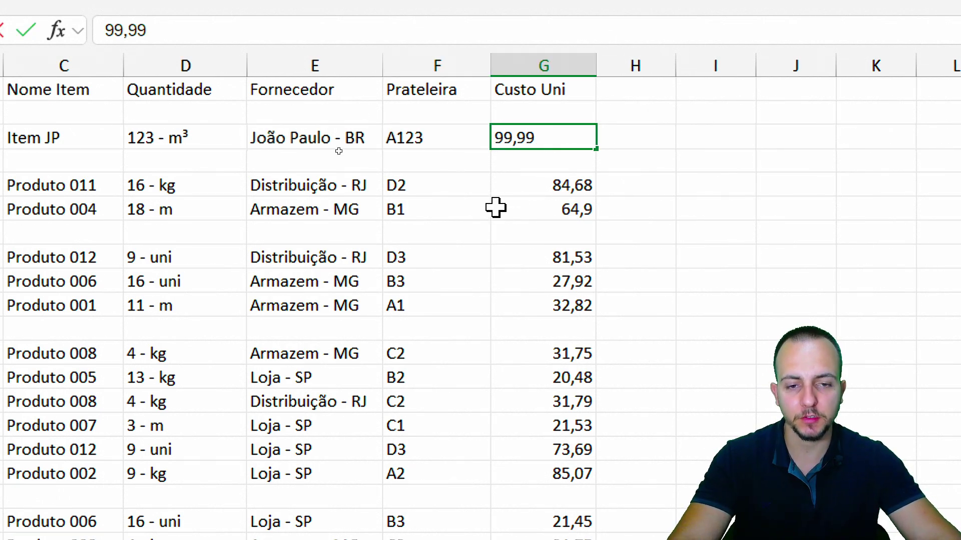
{"action": "key", "text": "Return"}
{"action": "key", "text": "ctrl+Home"}
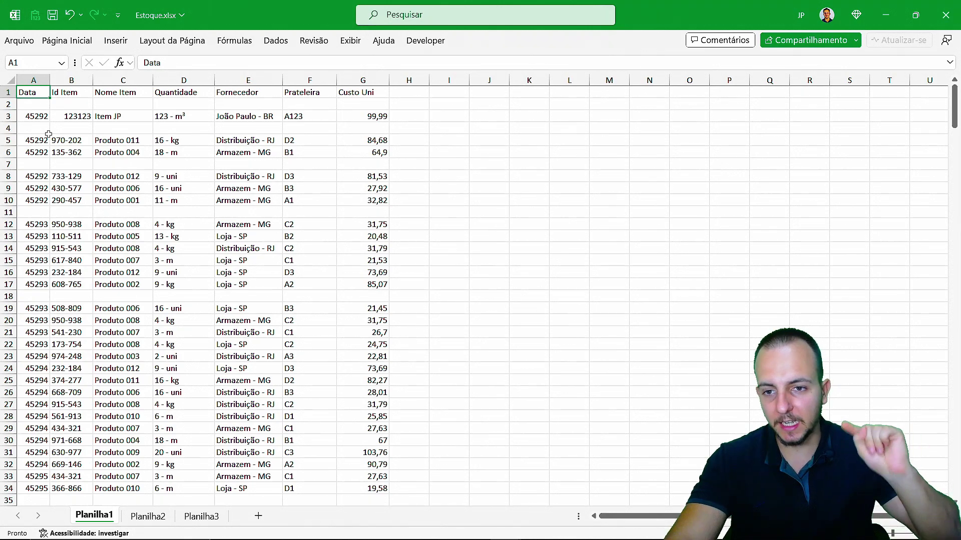
Step: Refresh all queries so the new row 3 flows into the cleaned table
{"action": "key", "text": "Down"}
{"action": "key", "text": "Down"}
{"action": "key", "text": "shift+space"}
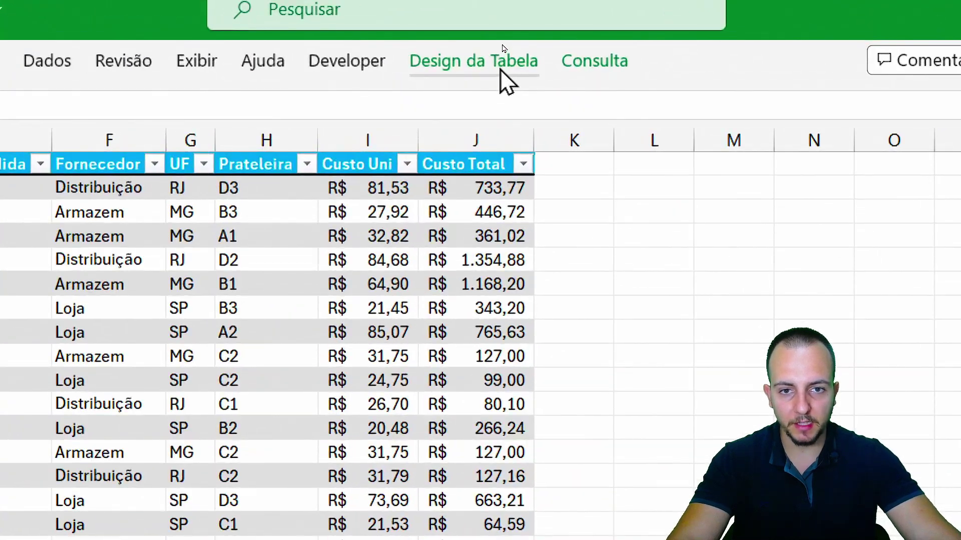
{"action": "left_click", "coordinate": [502, 45]}
{"action": "left_click", "coordinate": [226, 160]}
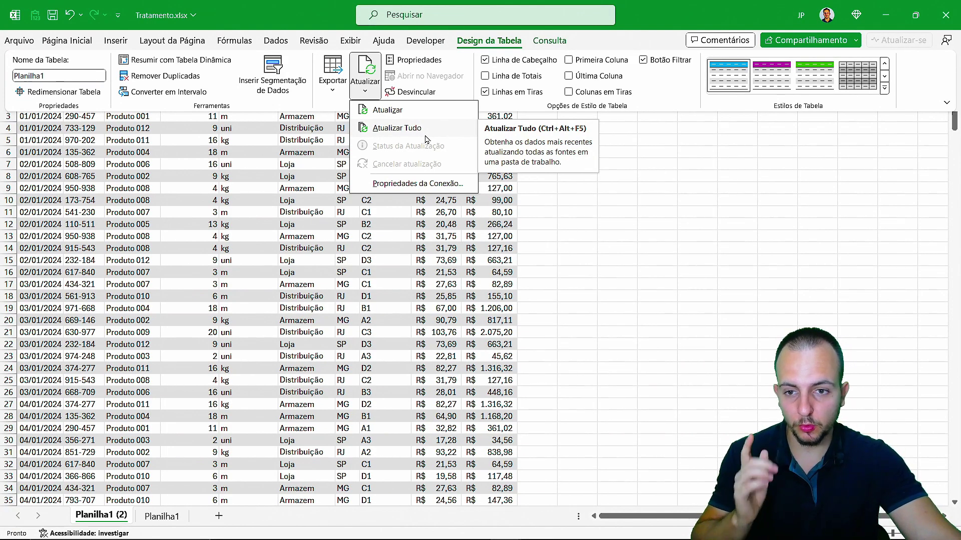
{"action": "left_click", "coordinate": [387, 126]}
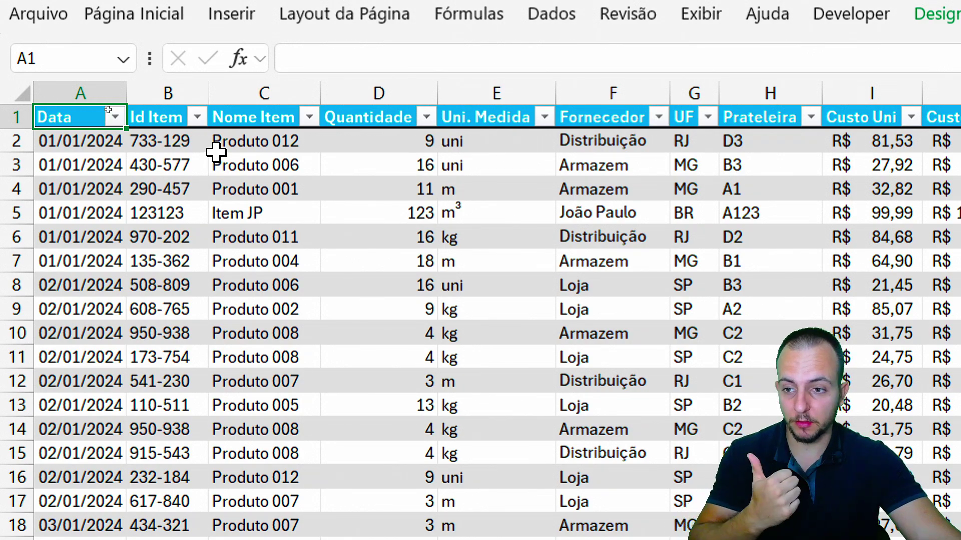
Step: Mark the new Item JP row's 01/01/2024 date, ID 123123, name and 123 m³ quantity
{"action": "left_click", "coordinate": [19, 142]}
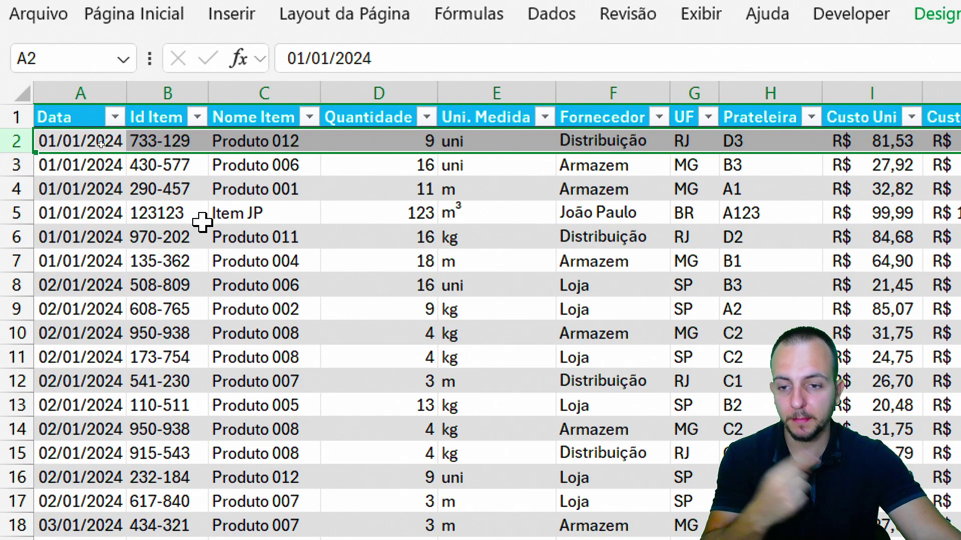
{"action": "left_click", "coordinate": [57, 219]}
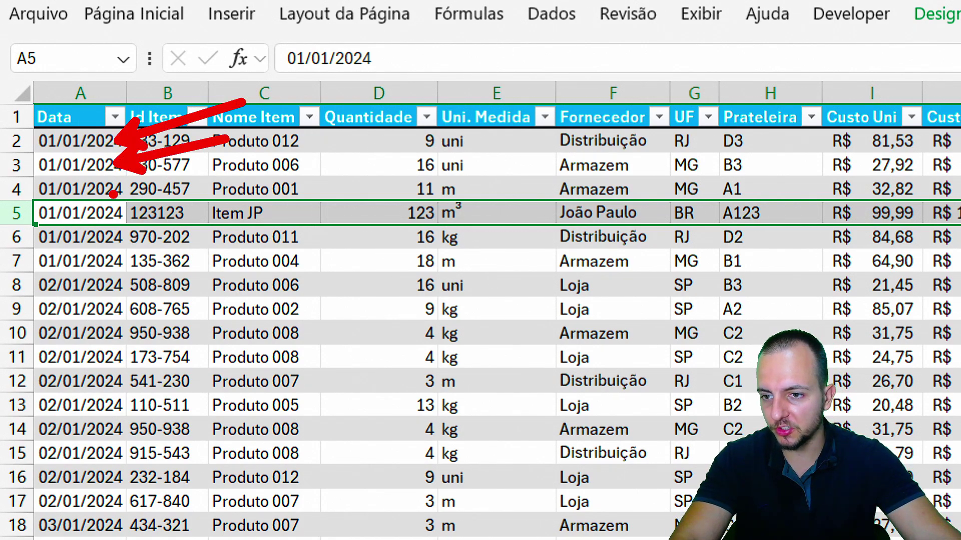
{"action": "left_click_drag", "start_coordinate": [136, 213], "coordinate": [325, 159]}
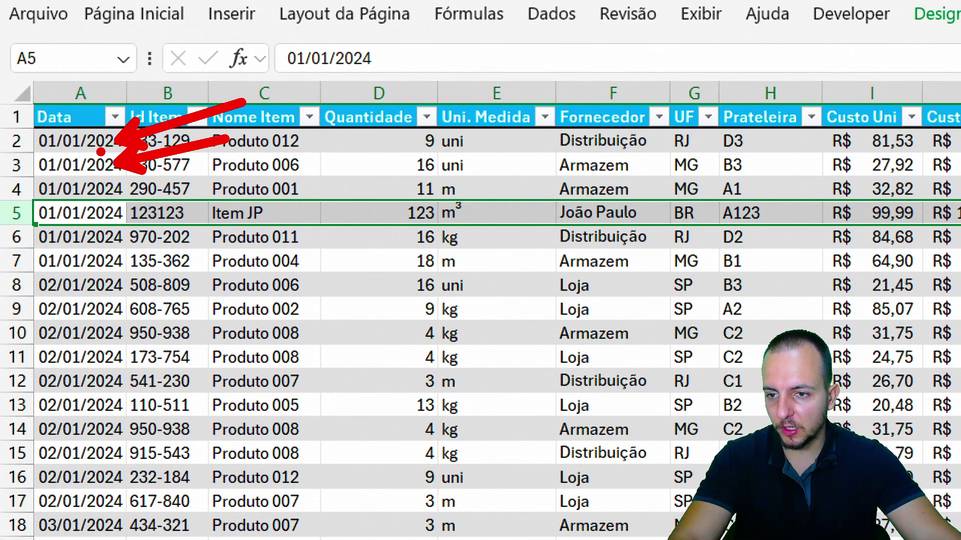
{"action": "left_click_drag", "start_coordinate": [70, 168], "coordinate": [127, 279]}
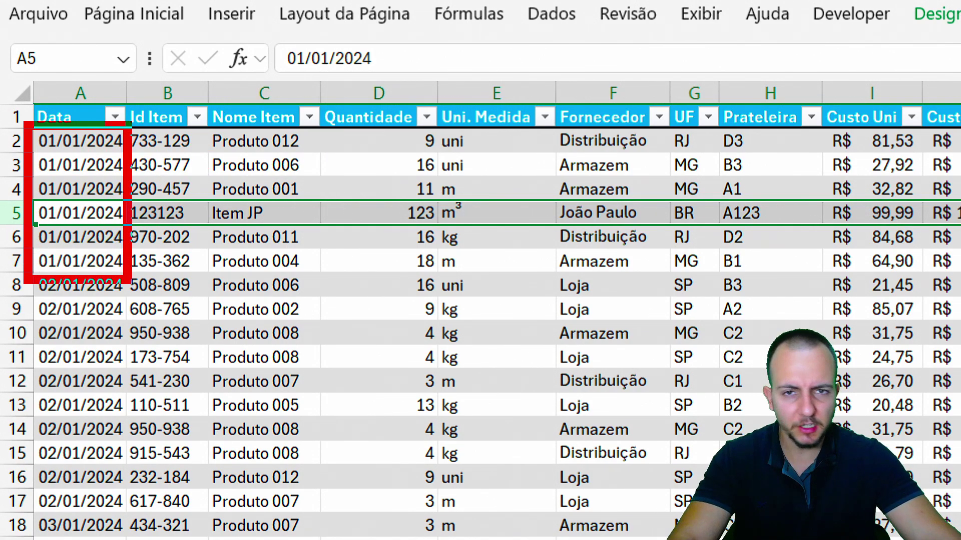
{"action": "left_click_drag", "start_coordinate": [187, 196], "coordinate": [107, 237]}
{"action": "left_click_drag", "start_coordinate": [272, 179], "coordinate": [250, 246]}
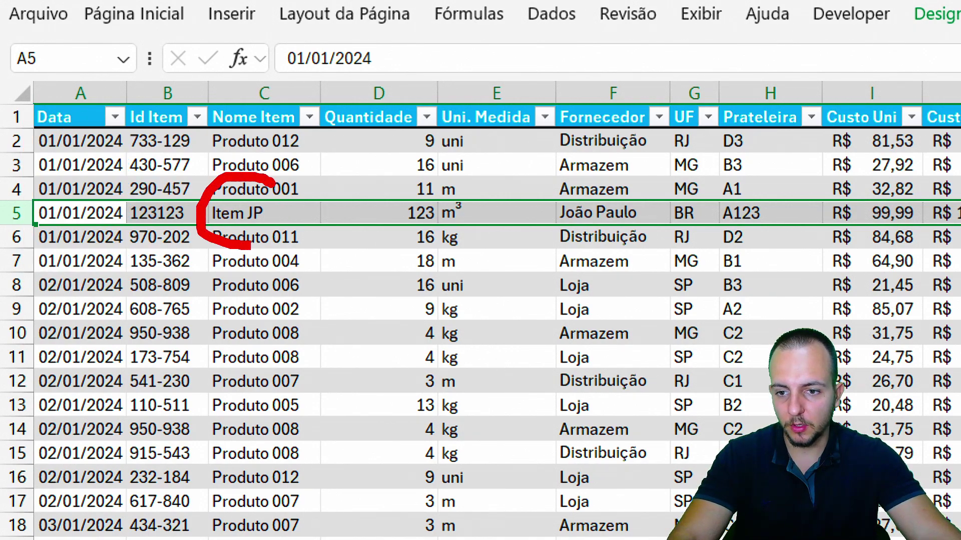
{"action": "left_click_drag", "start_coordinate": [460, 192], "coordinate": [377, 176]}
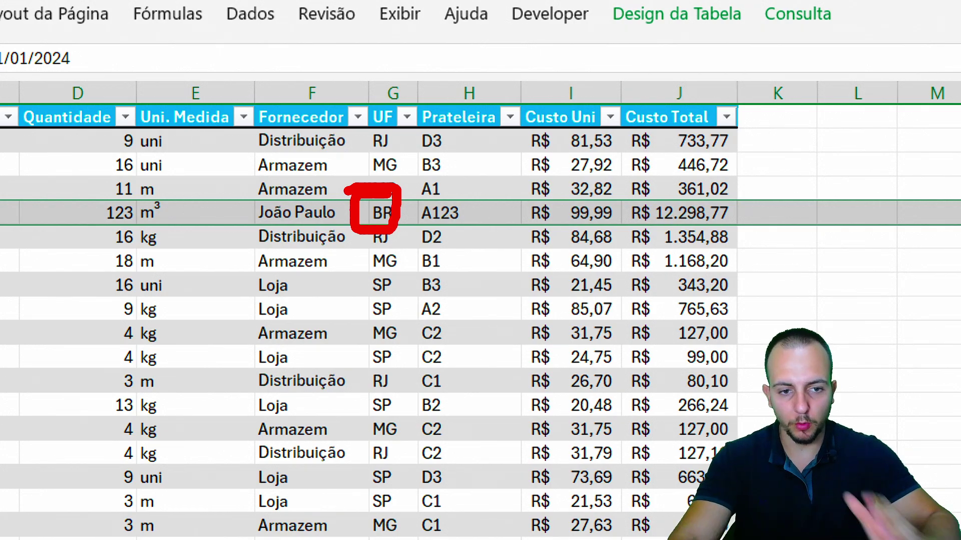
{"action": "left_click_drag", "start_coordinate": [622, 198], "coordinate": [739, 227]}
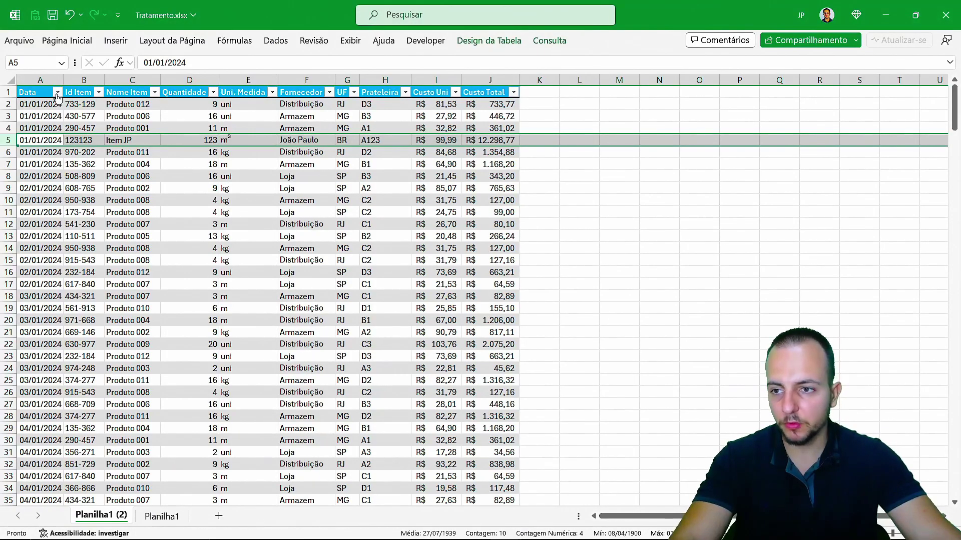
Step: Return to the Data header in cell A1
{"action": "left_click", "coordinate": [47, 95]}
{"action": "key", "text": "ctrl+a"}
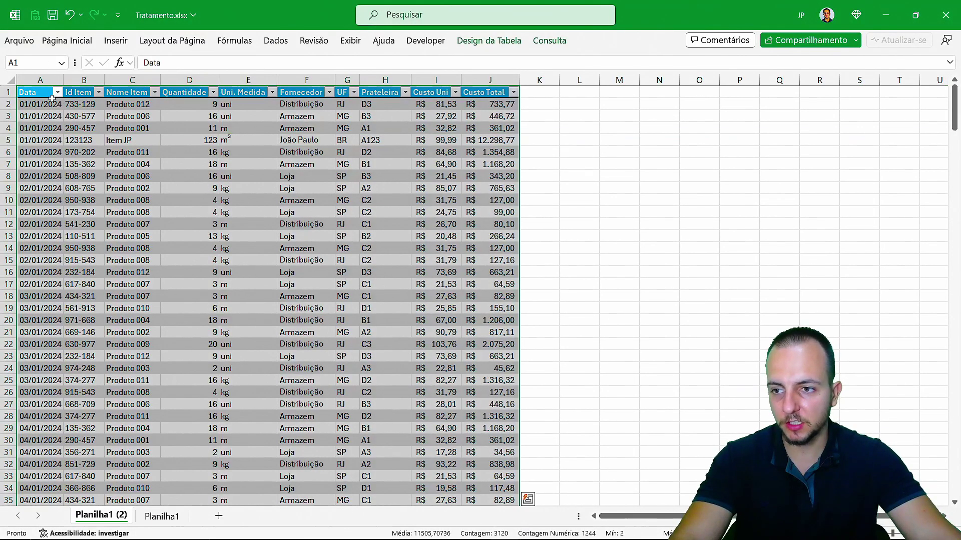
{"action": "left_click", "coordinate": [47, 95]}
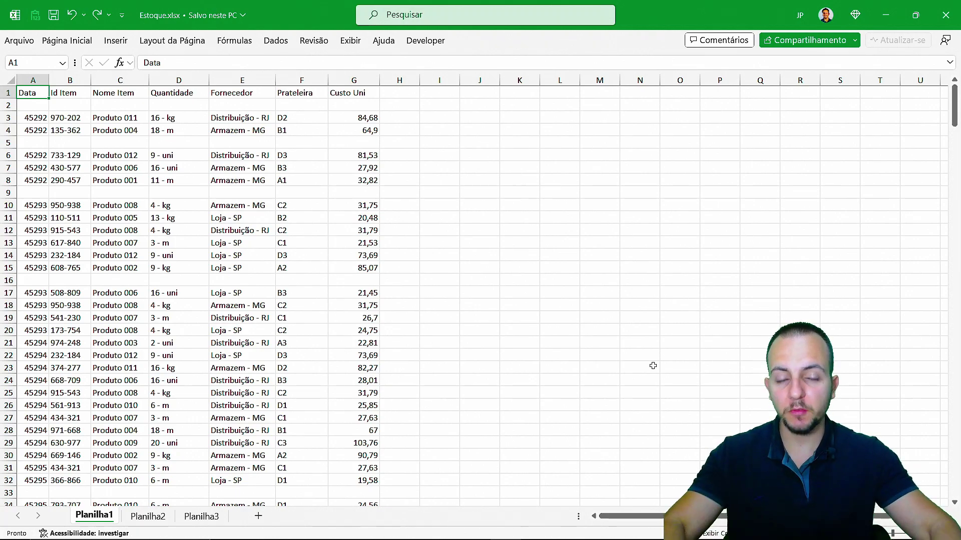
Step: Scroll down through the raw Estoque rows to see the blanks and combined fields
{"action": "scroll", "coordinate": [445, 339], "scroll_direction": "down", "scroll_amount": 3}
{"action": "scroll", "coordinate": [435, 340], "scroll_direction": "down", "scroll_amount": 3}
{"action": "scroll", "coordinate": [425, 342], "scroll_direction": "down", "scroll_amount": 5}
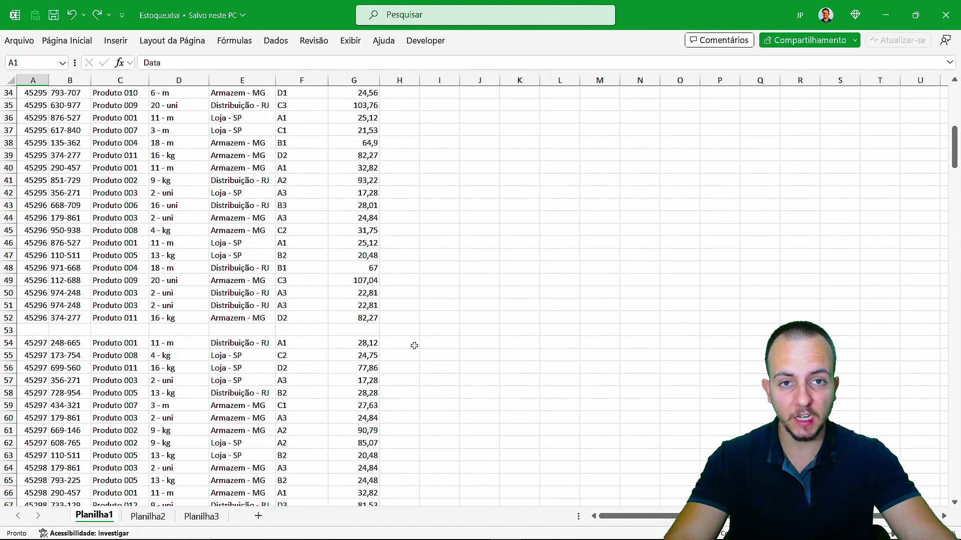
{"action": "scroll", "coordinate": [415, 346], "scroll_direction": "down", "scroll_amount": 4}
{"action": "scroll", "coordinate": [414, 346], "scroll_direction": "down", "scroll_amount": 6}
{"action": "scroll", "coordinate": [414, 345], "scroll_direction": "down", "scroll_amount": 4}
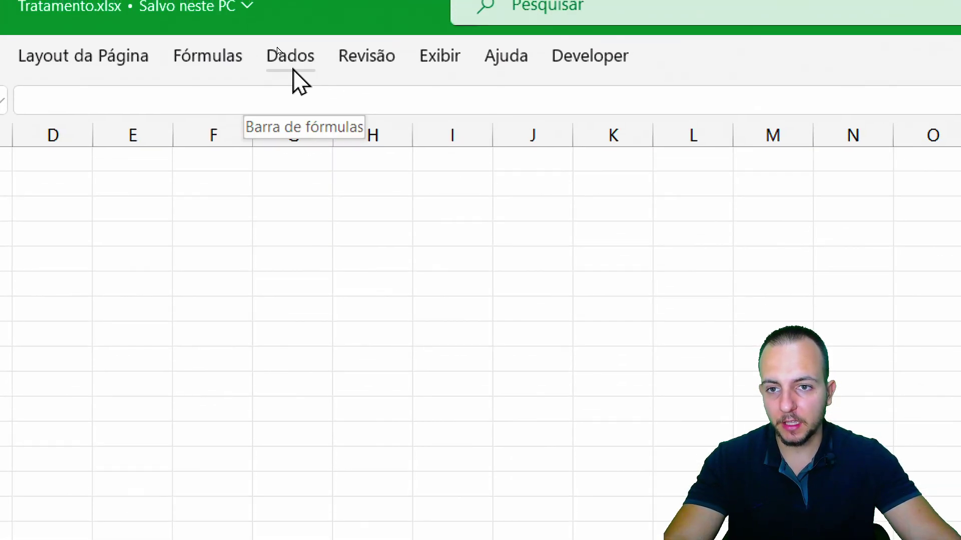
Step: Import Estoque.xlsx via Dados > Obter Dados > De Arquivo > Do Excel Pasta de trabalho
{"action": "left_click", "coordinate": [276, 44]}
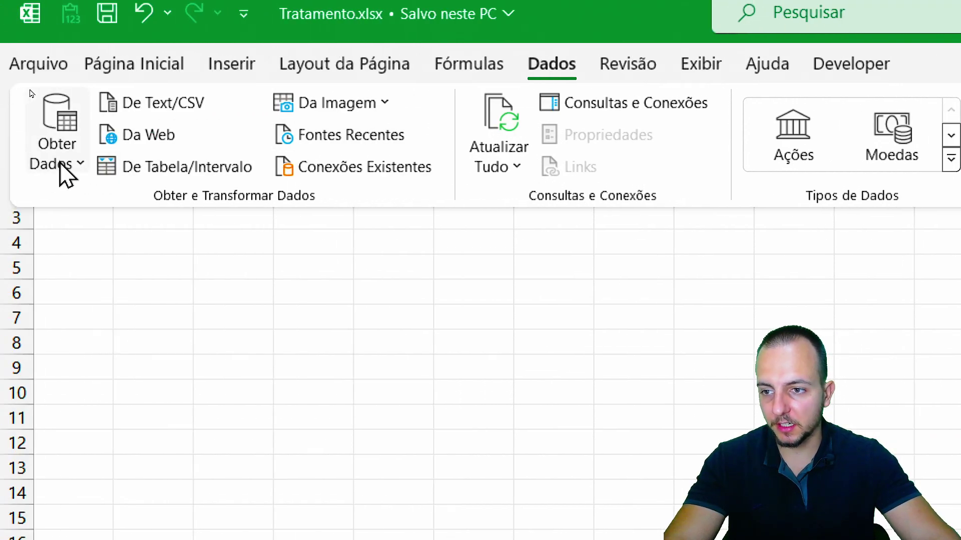
{"action": "left_click", "coordinate": [60, 165]}
{"action": "mouse_move", "coordinate": [180, 203]}
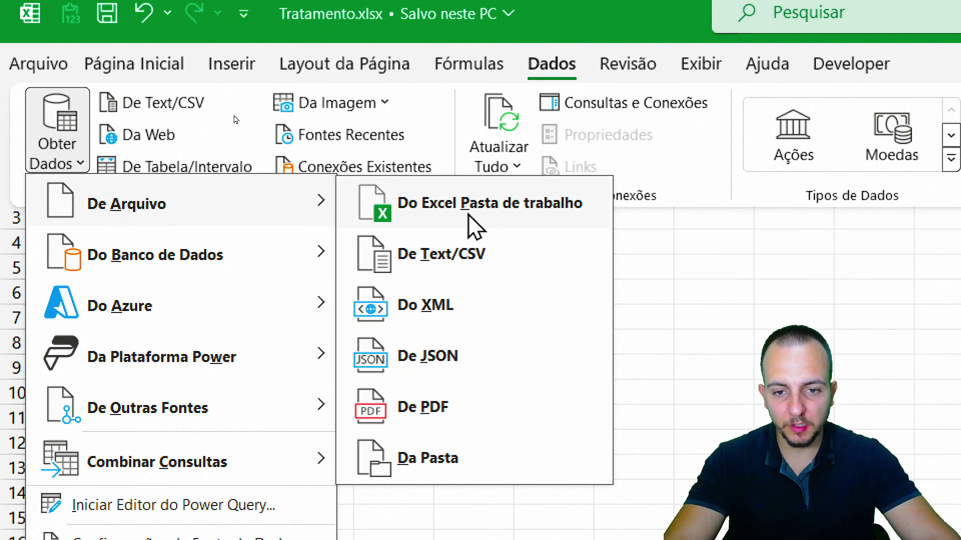
{"action": "left_click", "coordinate": [494, 219]}
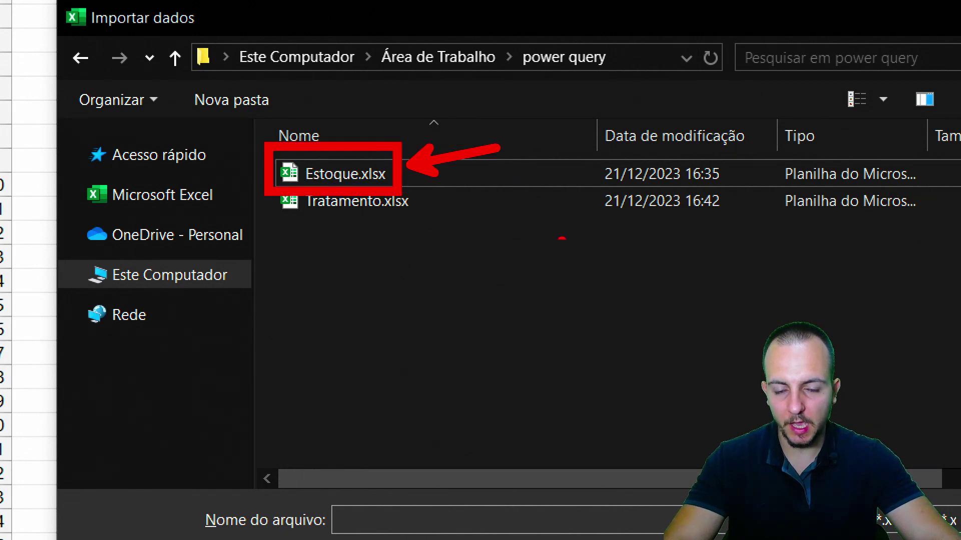
{"action": "left_click", "coordinate": [348, 175]}
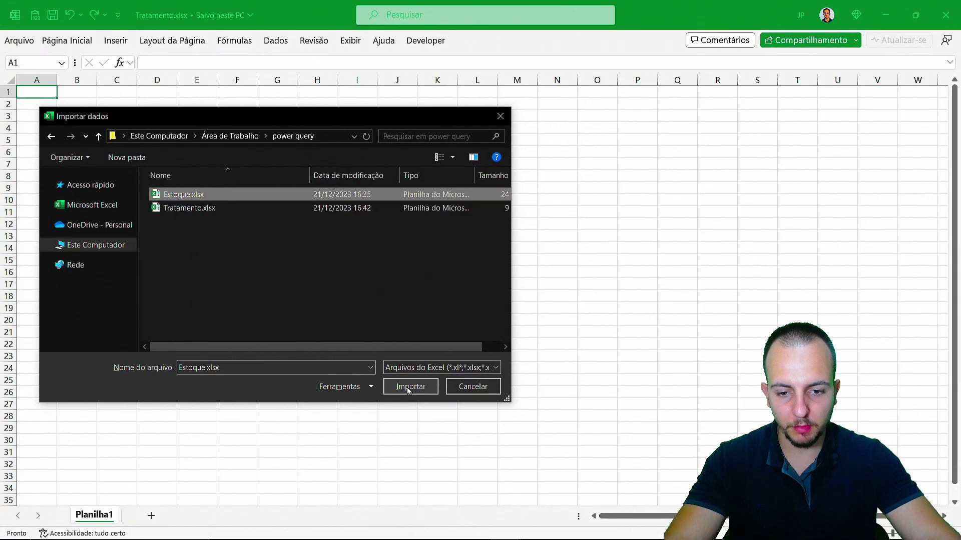
{"action": "left_click", "coordinate": [414, 386]}
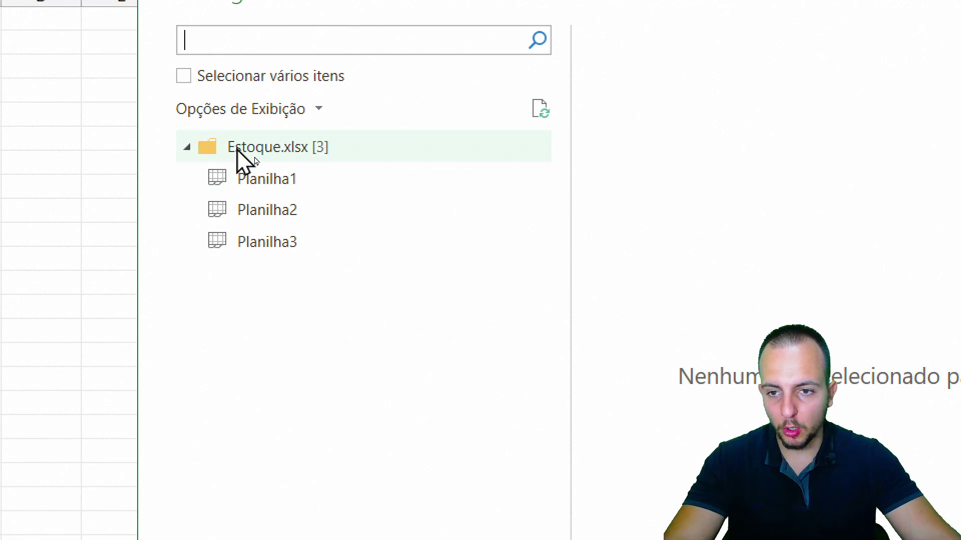
Step: Preview Planilha3, Planilha2 and Planilha1, then send Planilha1 to Transformar Dados
{"action": "left_click", "coordinate": [314, 242]}
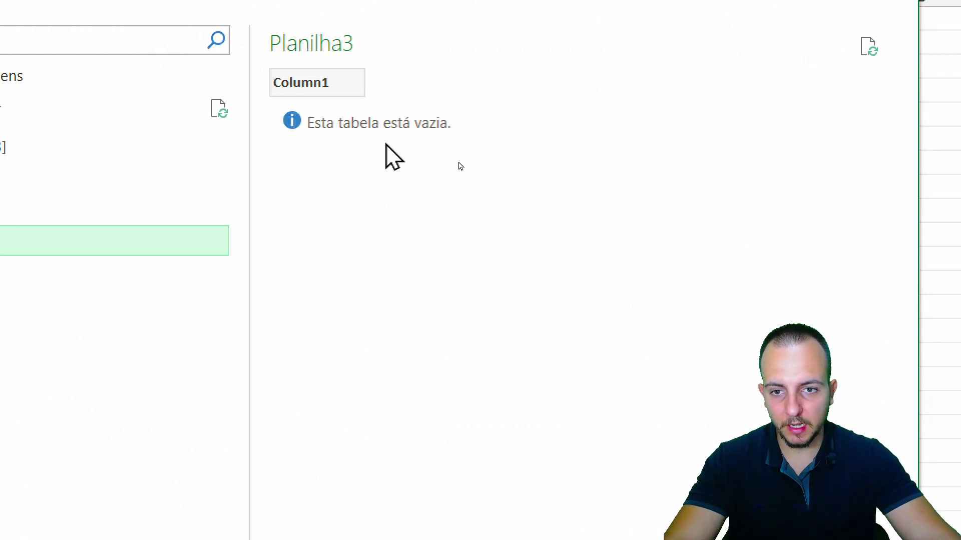
{"action": "left_click", "coordinate": [300, 209]}
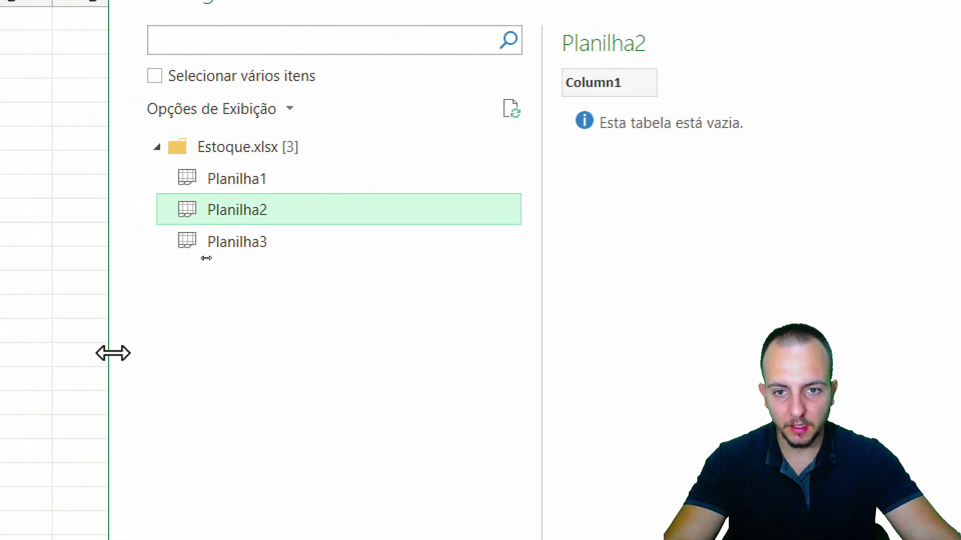
{"action": "left_click", "coordinate": [276, 181]}
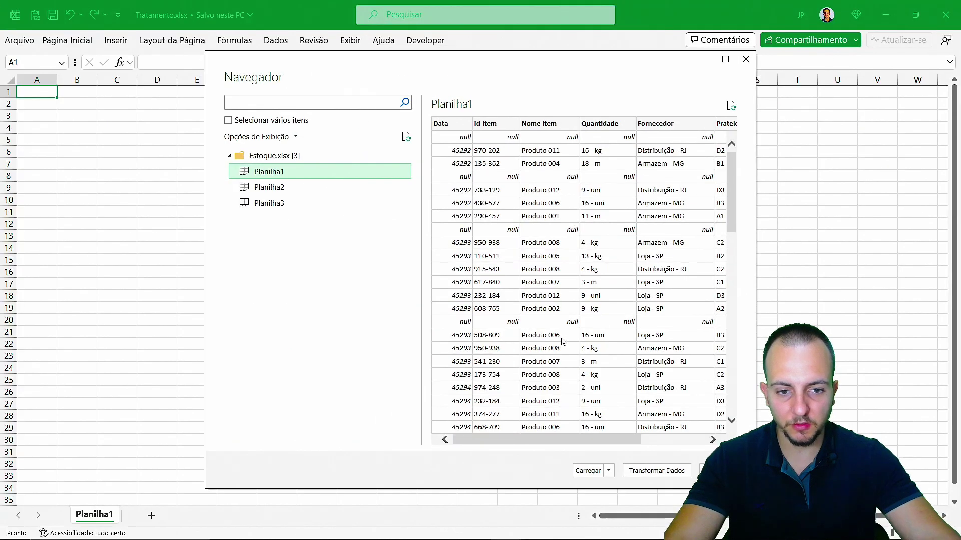
{"action": "left_click_drag", "start_coordinate": [521, 444], "coordinate": [500, 440]}
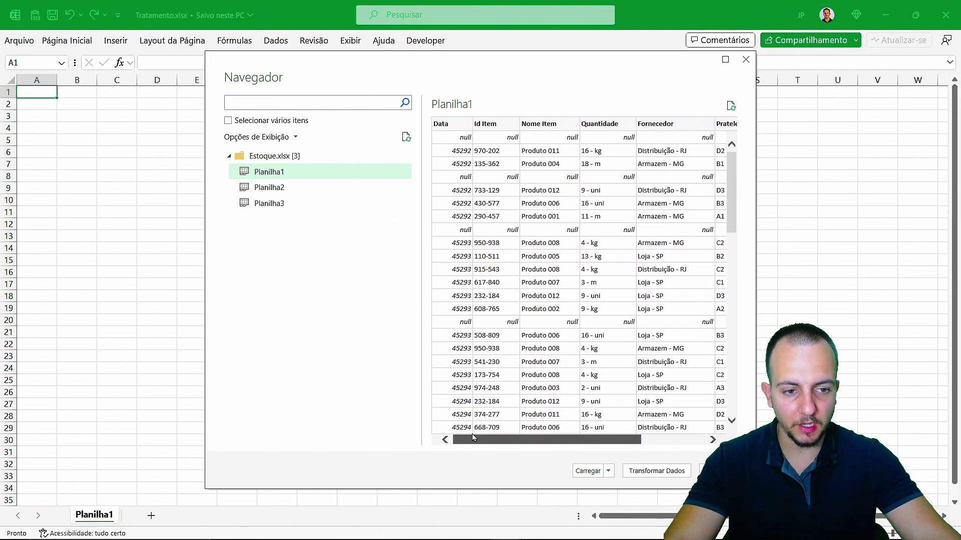
{"action": "mouse_move", "coordinate": [727, 207]}
{"action": "left_mouse_down"}
{"action": "mouse_move", "coordinate": [733, 371]}
{"action": "mouse_move", "coordinate": [731, 210]}
{"action": "left_mouse_up"}
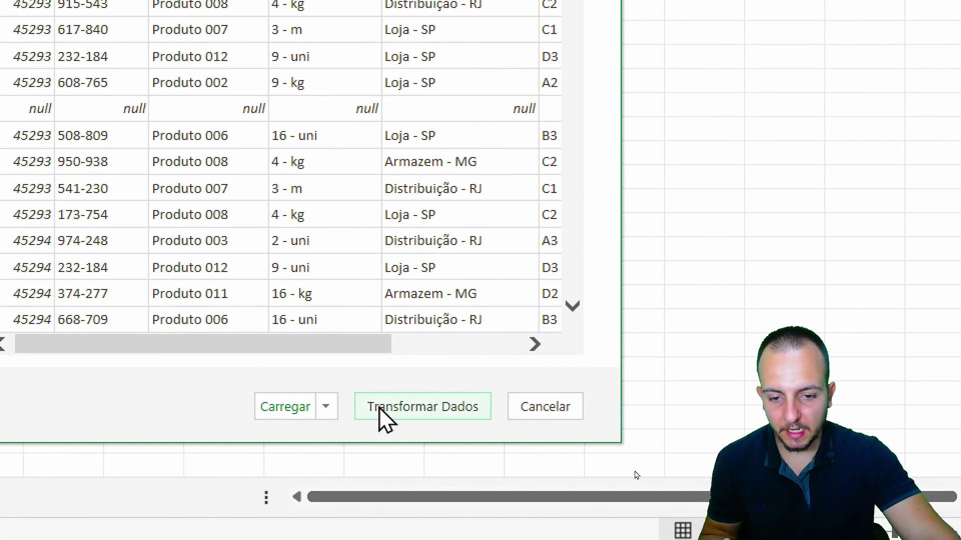
{"action": "left_click", "coordinate": [447, 416]}
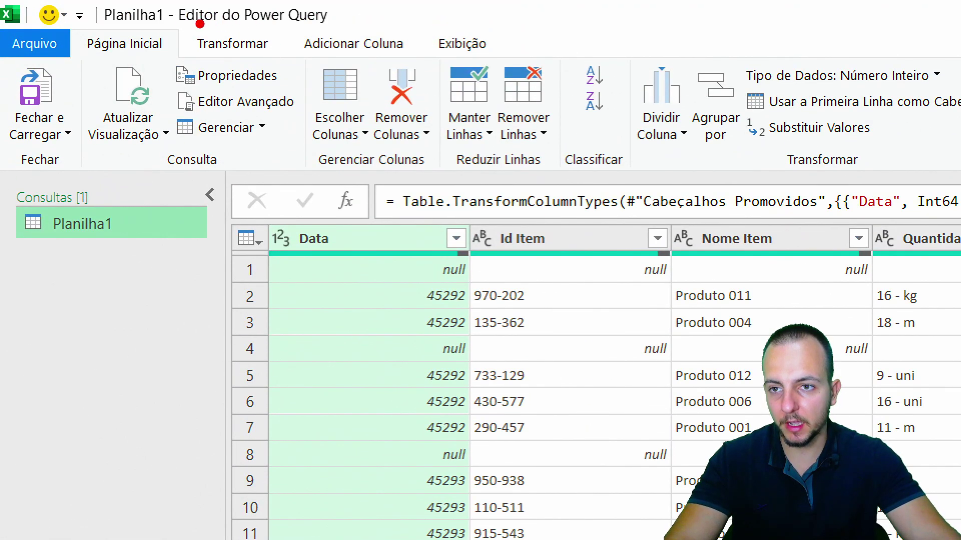
{"action": "mouse_move", "coordinate": [174, 29]}
{"action": "left_mouse_down"}
{"action": "mouse_move", "coordinate": [354, 25]}
{"action": "mouse_move", "coordinate": [333, 15]}
{"action": "left_mouse_up"}
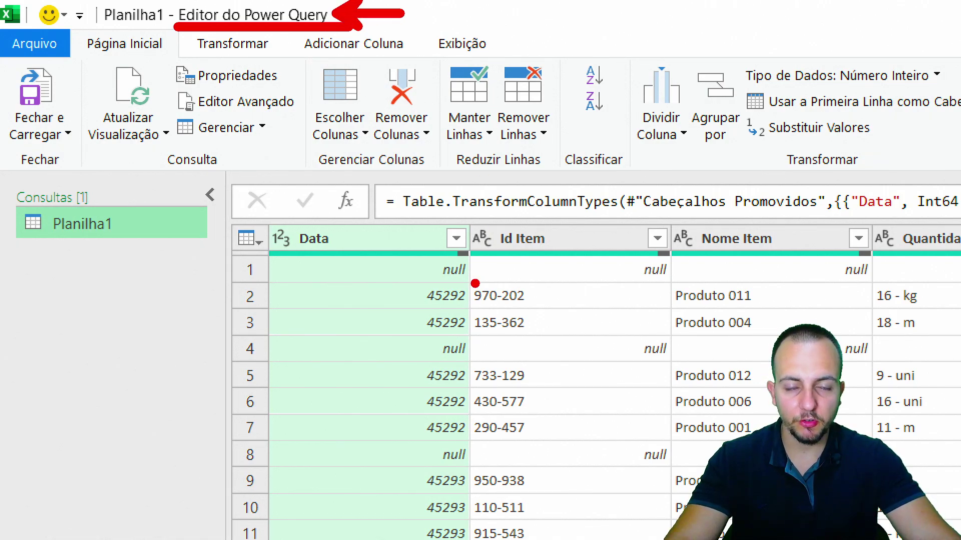
{"action": "key", "text": "Escape"}
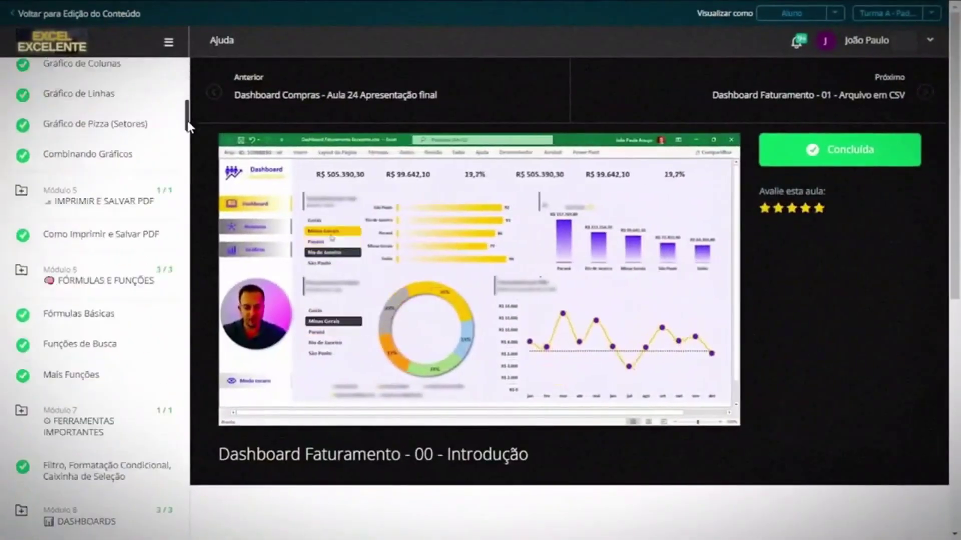
Step: Scroll the course sidebar and open the Criando um Design e Layout 1 lesson page
{"action": "left_click_drag", "start_coordinate": [188, 126], "coordinate": [185, 310]}
{"action": "left_click", "coordinate": [95, 448]}
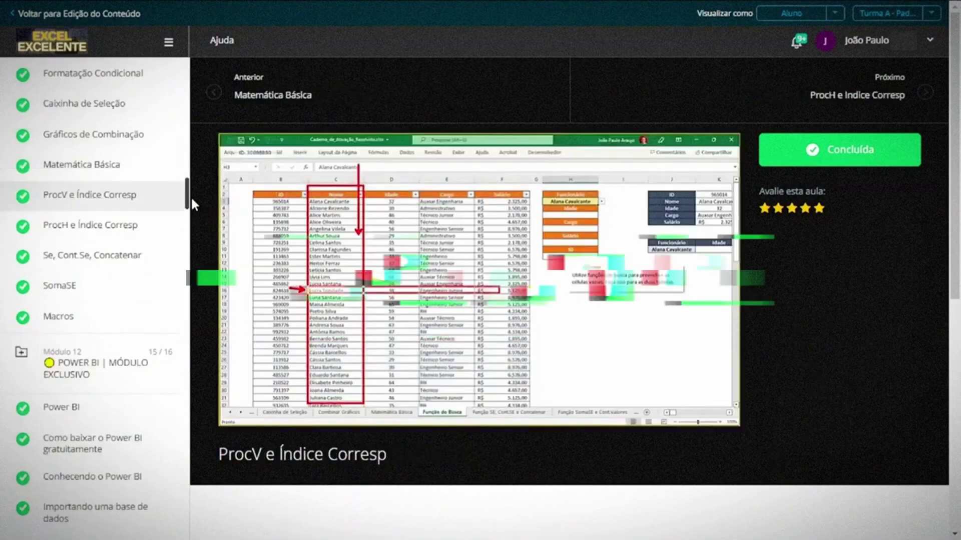
{"action": "left_click_drag", "start_coordinate": [193, 198], "coordinate": [180, 241]}
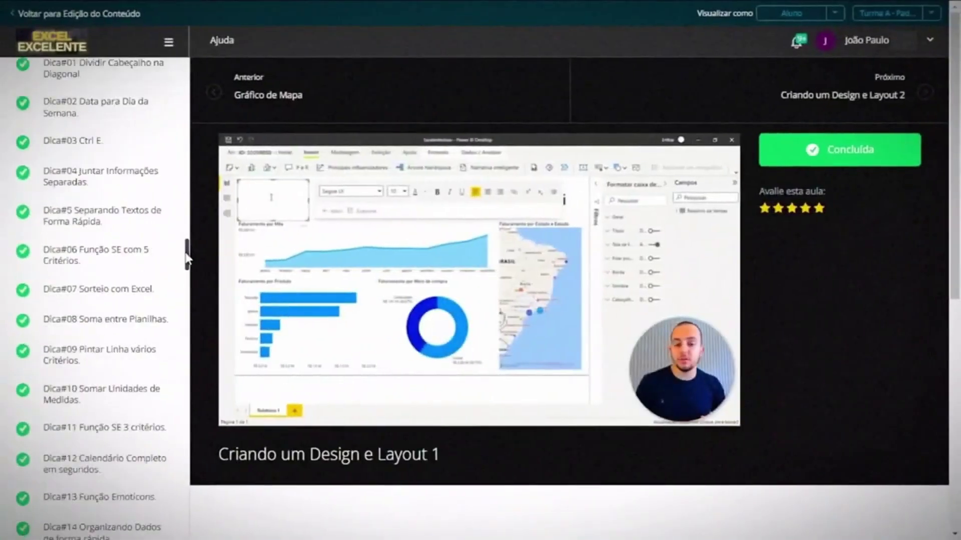
{"action": "left_click_drag", "start_coordinate": [187, 258], "coordinate": [185, 317]}
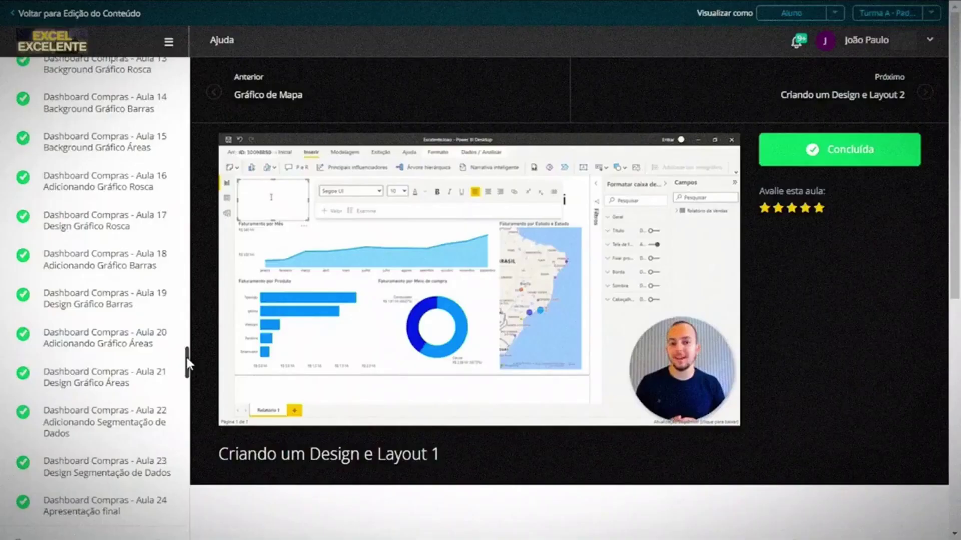
{"action": "left_click_drag", "start_coordinate": [188, 354], "coordinate": [180, 428]}
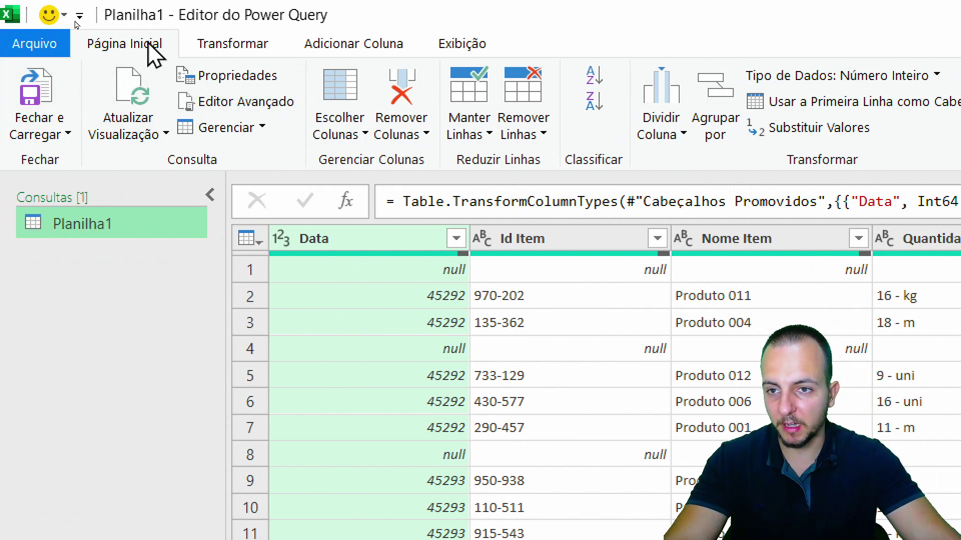
{"action": "left_click", "coordinate": [233, 46]}
{"action": "left_click", "coordinate": [372, 55]}
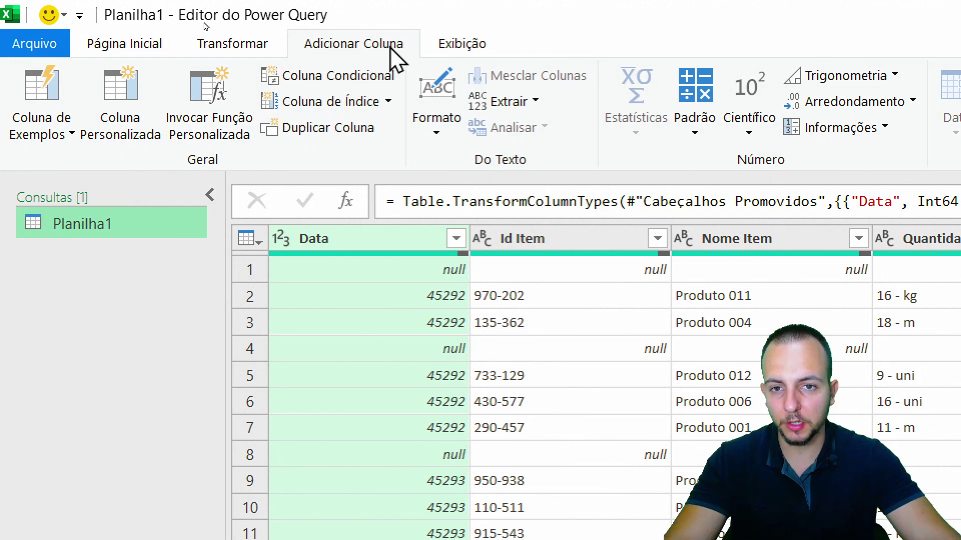
{"action": "left_click", "coordinate": [462, 44]}
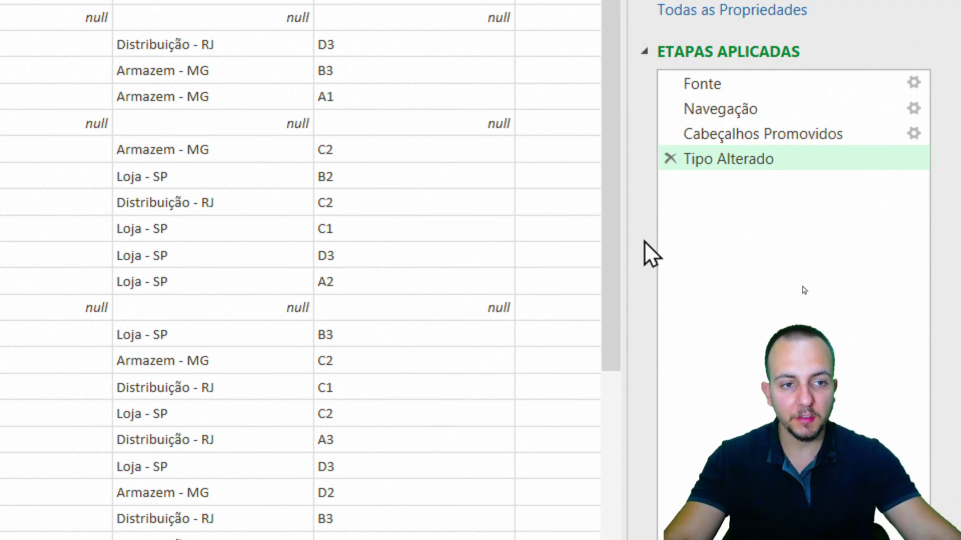
{"action": "left_click", "coordinate": [705, 116]}
{"action": "left_click", "coordinate": [730, 141]}
{"action": "left_click", "coordinate": [726, 167]}
{"action": "left_click", "coordinate": [718, 193]}
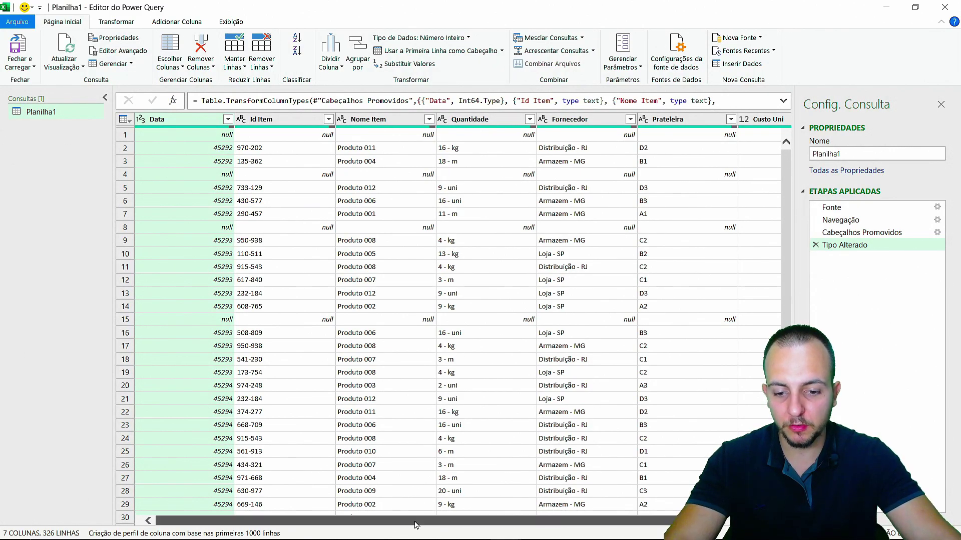
{"action": "scroll", "coordinate": [450, 518], "scroll_direction": "right", "scroll_amount": 3}
{"action": "scroll", "coordinate": [451, 518], "scroll_direction": "left", "scroll_amount": 3}
{"action": "scroll", "coordinate": [363, 374], "scroll_direction": "down", "scroll_amount": 3}
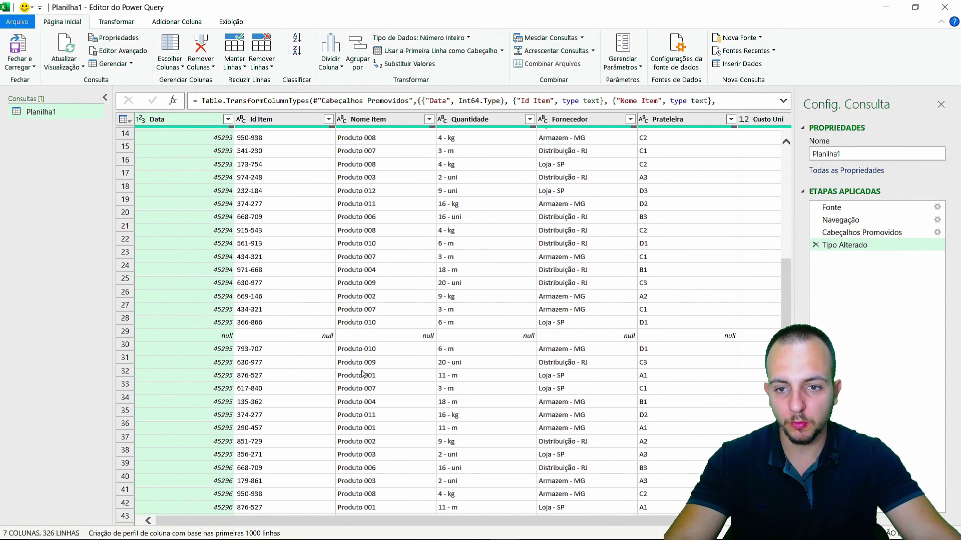
{"action": "scroll", "coordinate": [363, 374], "scroll_direction": "down", "scroll_amount": 3}
{"action": "scroll", "coordinate": [362, 374], "scroll_direction": "down", "scroll_amount": 3}
{"action": "scroll", "coordinate": [363, 374], "scroll_direction": "down", "scroll_amount": 4}
{"action": "scroll", "coordinate": [363, 374], "scroll_direction": "up", "scroll_amount": 4}
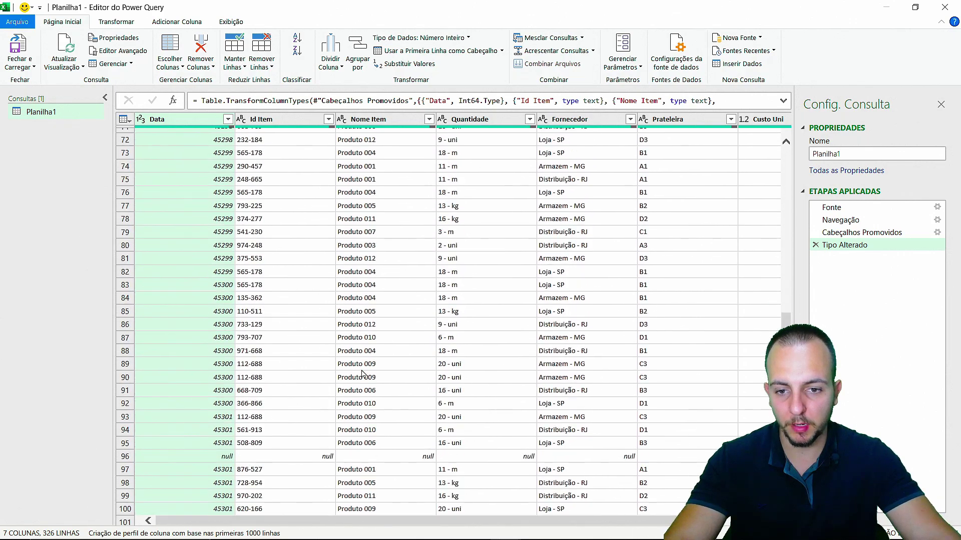
{"action": "scroll", "coordinate": [362, 378], "scroll_direction": "up", "scroll_amount": 4}
{"action": "scroll", "coordinate": [308, 286], "scroll_direction": "up", "scroll_amount": 5}
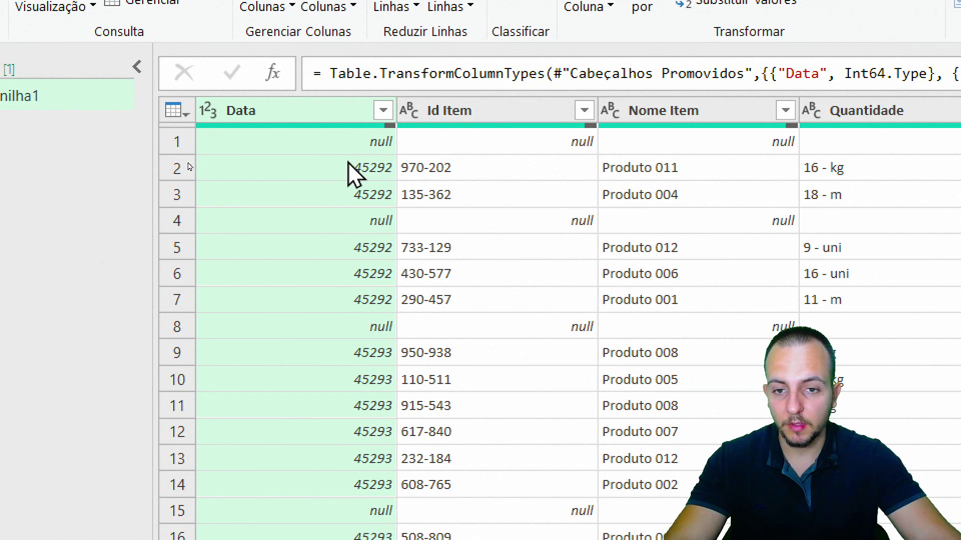
{"action": "left_click_drag", "start_coordinate": [360, 143], "coordinate": [368, 146]}
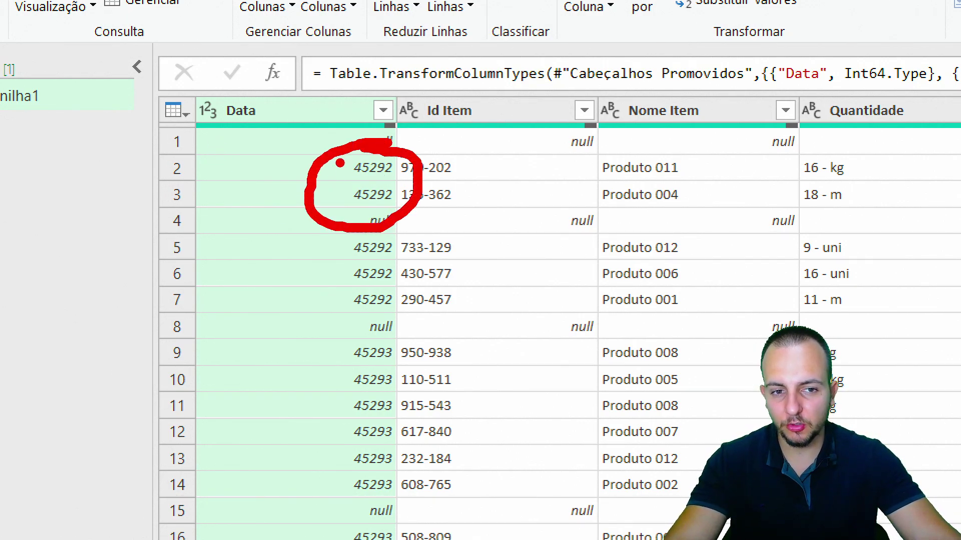
{"action": "key", "text": "Escape"}
{"action": "left_click_drag", "start_coordinate": [314, 139], "coordinate": [660, 139]}
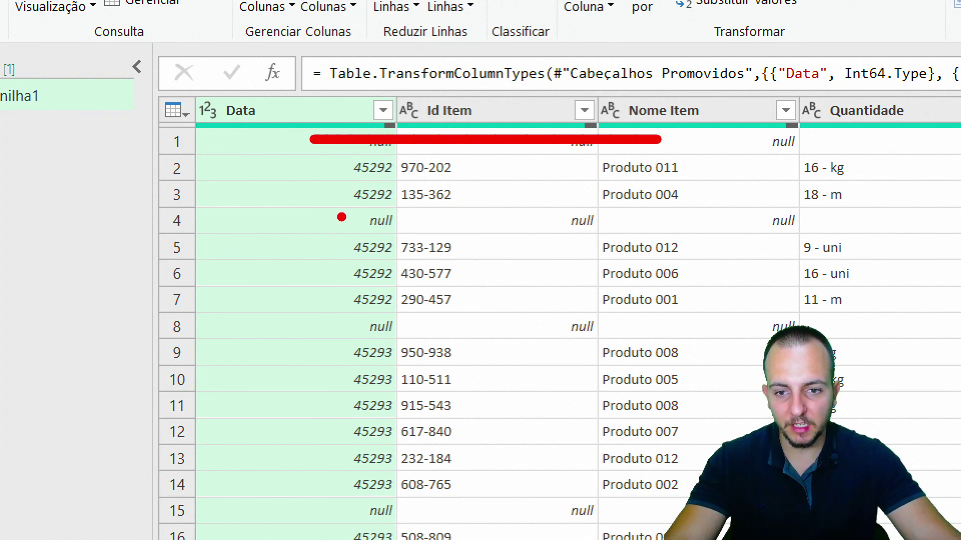
{"action": "left_click_drag", "start_coordinate": [337, 218], "coordinate": [631, 217]}
{"action": "key", "text": "Escape"}
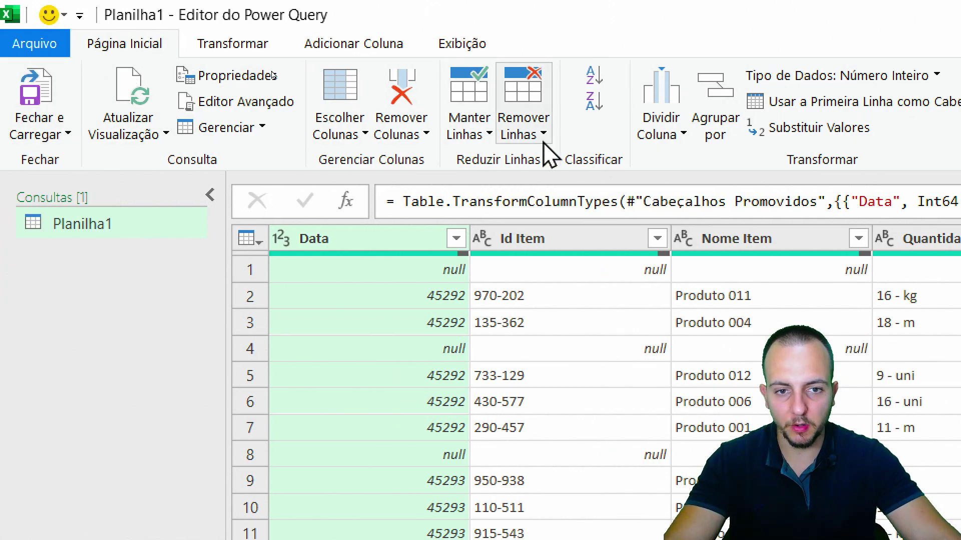
Step: Apply Remover Linhas em Branco, leaving 310 rows that start with 970-202
{"action": "left_click", "coordinate": [462, 131]}
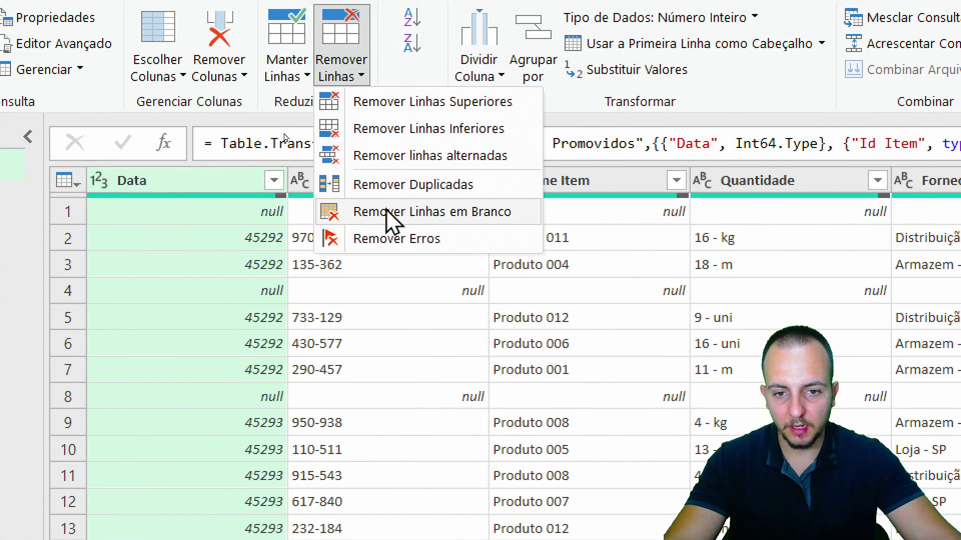
{"action": "left_click", "coordinate": [407, 217]}
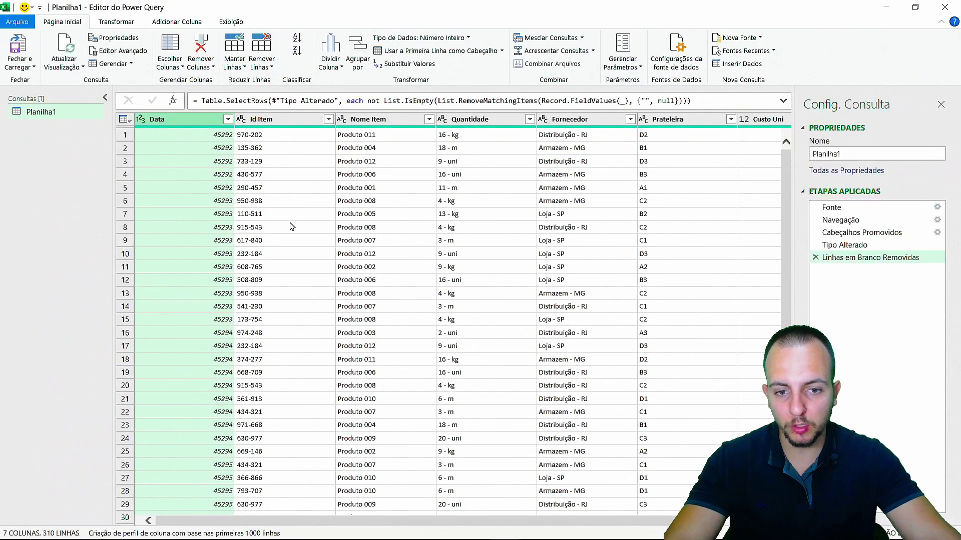
{"action": "scroll", "coordinate": [293, 223], "scroll_direction": "down", "scroll_amount": 3}
{"action": "scroll", "coordinate": [293, 222], "scroll_direction": "down", "scroll_amount": 4}
{"action": "scroll", "coordinate": [293, 223], "scroll_direction": "up", "scroll_amount": 2}
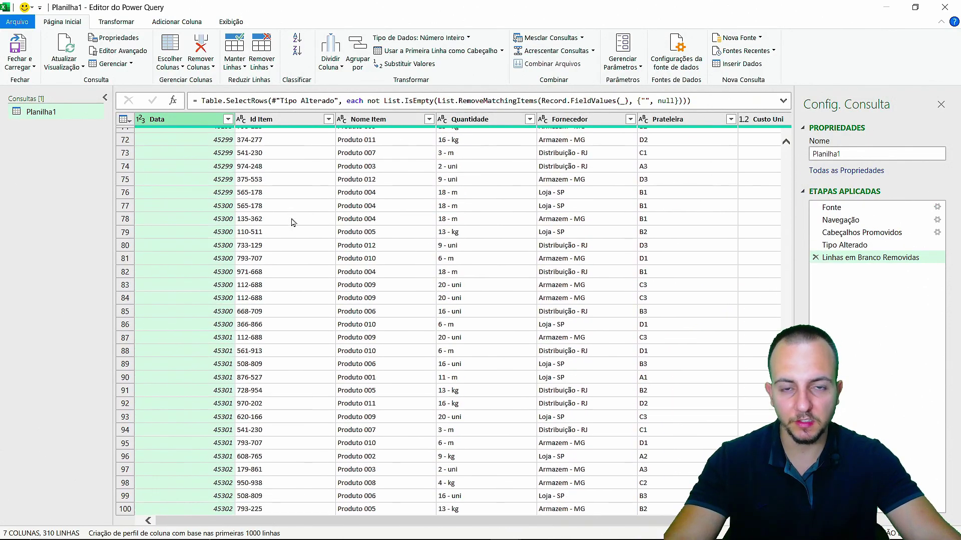
{"action": "scroll", "coordinate": [292, 223], "scroll_direction": "up", "scroll_amount": 2}
{"action": "scroll", "coordinate": [300, 215], "scroll_direction": "up", "scroll_amount": 3}
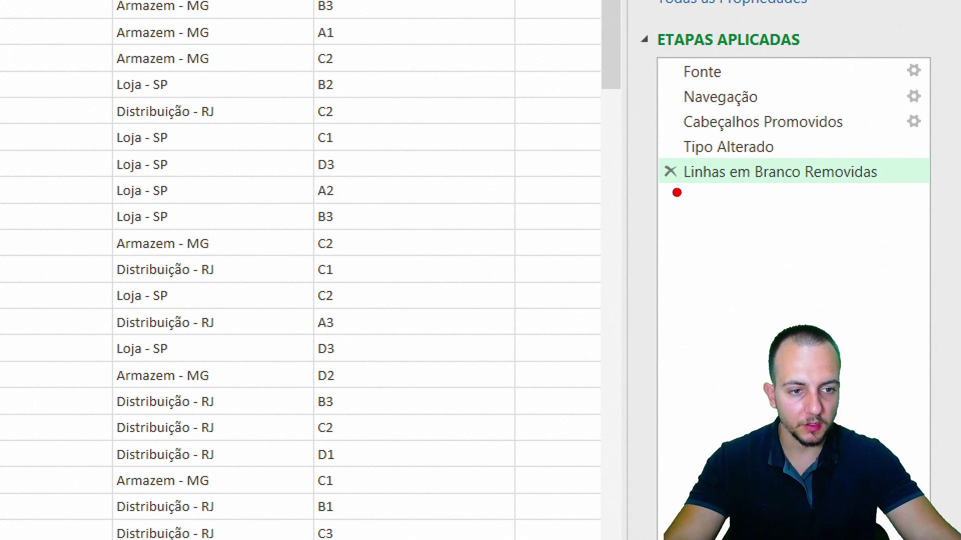
{"action": "left_click_drag", "start_coordinate": [676, 192], "coordinate": [880, 193]}
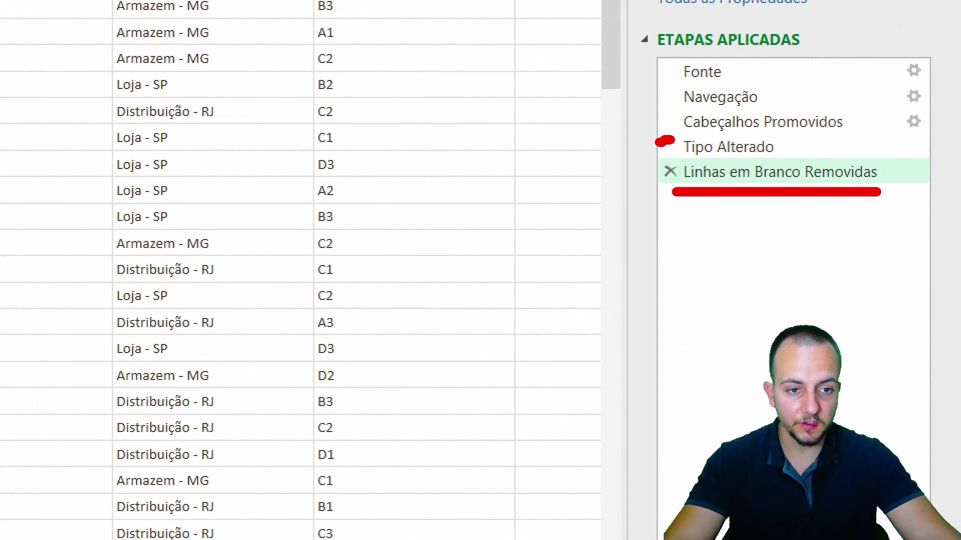
{"action": "left_click_drag", "start_coordinate": [665, 141], "coordinate": [461, 89]}
{"action": "key", "text": "Escape"}
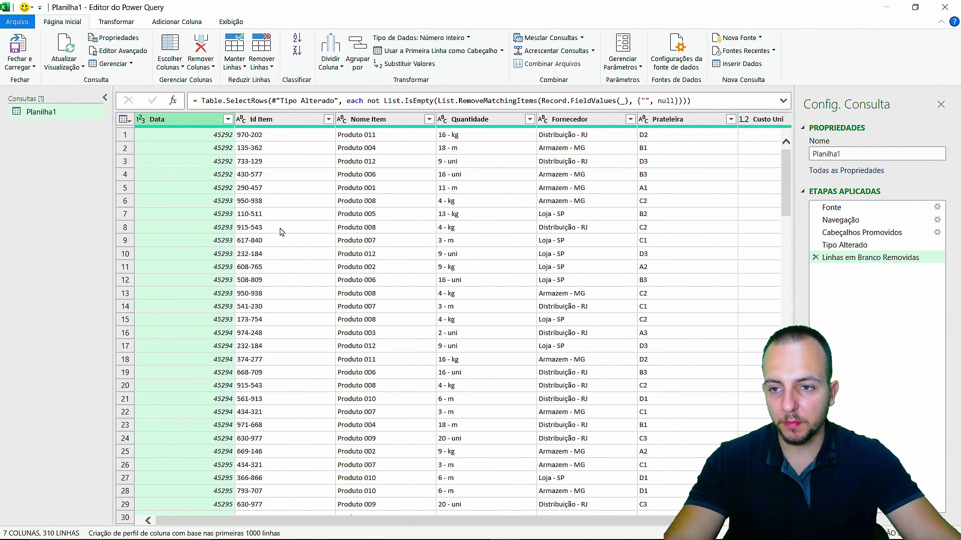
{"action": "key", "text": "ctrl+1"}
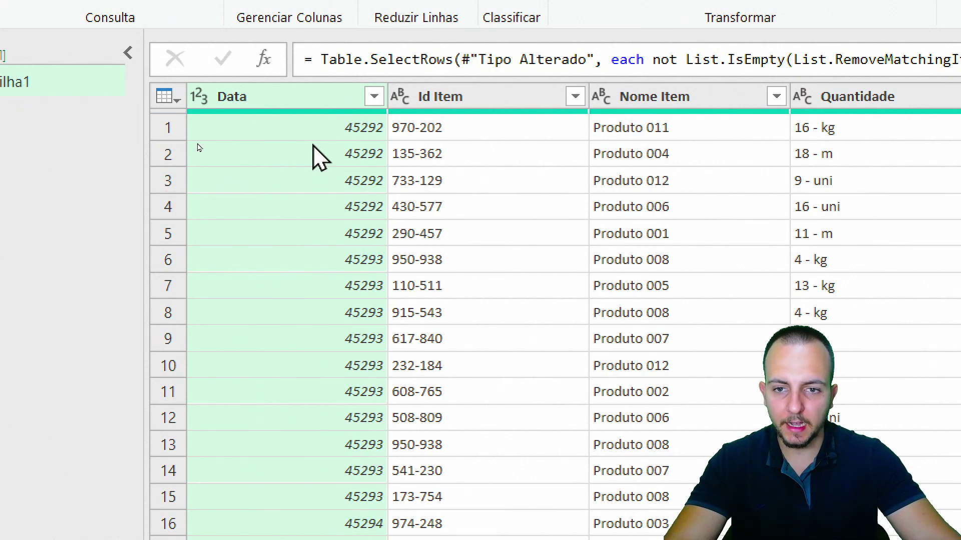
Step: Apply Alterar Tipo > Data to the Data column, adding a Tipo Alterado1 step
{"action": "left_click_drag", "start_coordinate": [332, 107], "coordinate": [419, 402]}
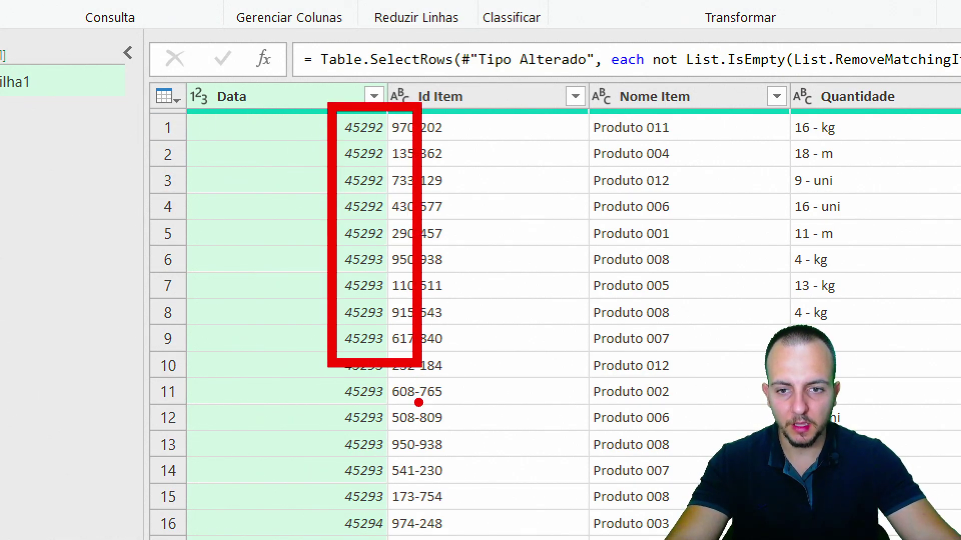
{"action": "right_click", "coordinate": [419, 403]}
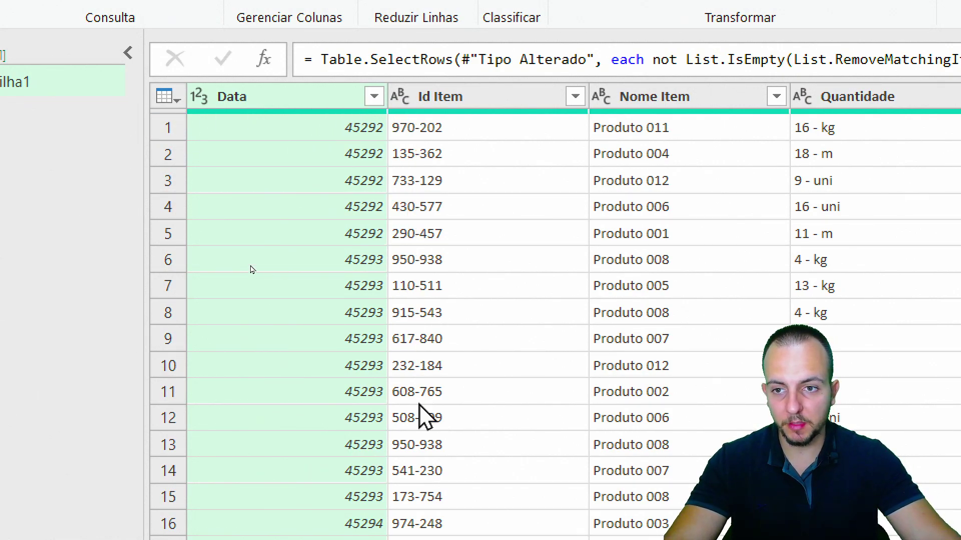
{"action": "left_click", "coordinate": [493, 102]}
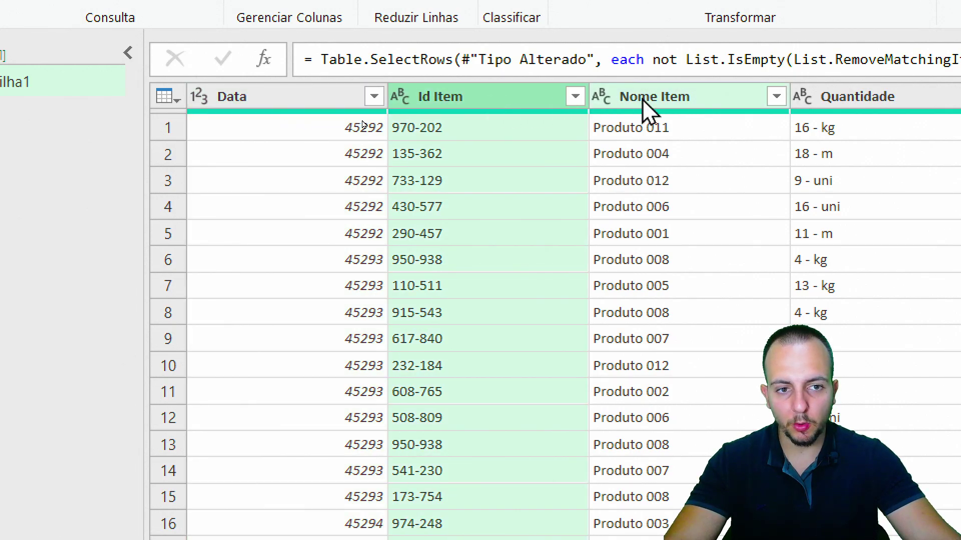
{"action": "left_click", "coordinate": [337, 103]}
{"action": "scroll", "coordinate": [332, 483], "scroll_direction": "down", "scroll_amount": 3}
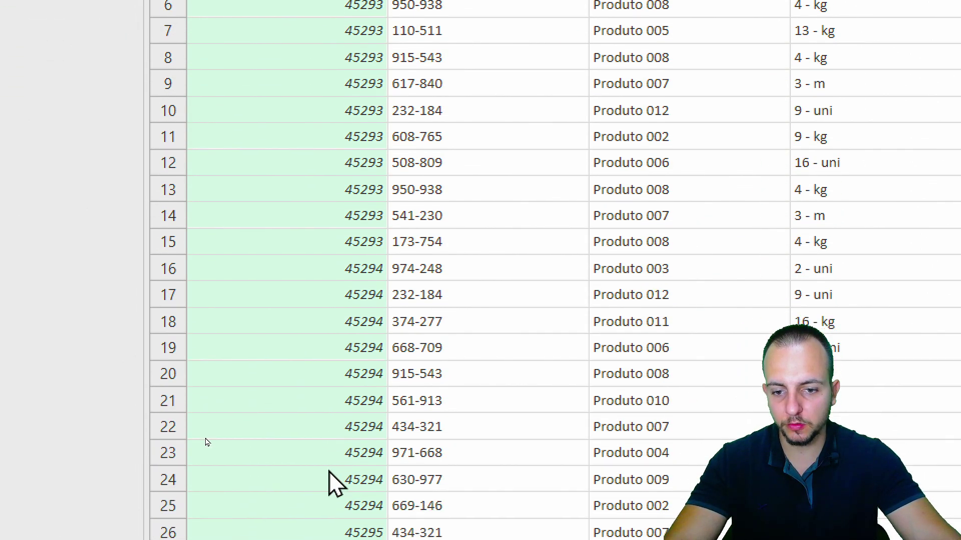
{"action": "scroll", "coordinate": [316, 484], "scroll_direction": "down", "scroll_amount": 2}
{"action": "scroll", "coordinate": [317, 485], "scroll_direction": "up", "scroll_amount": 3}
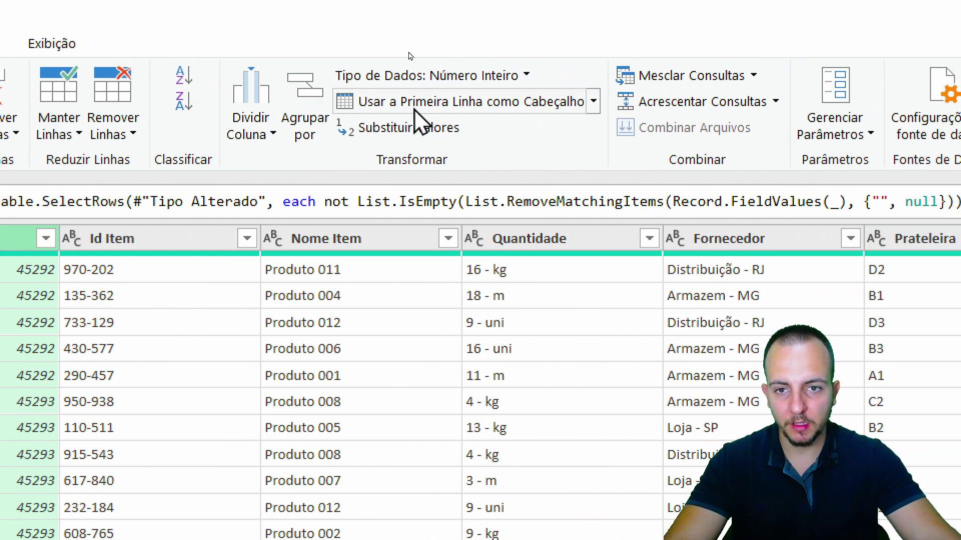
{"action": "left_click", "coordinate": [503, 77]}
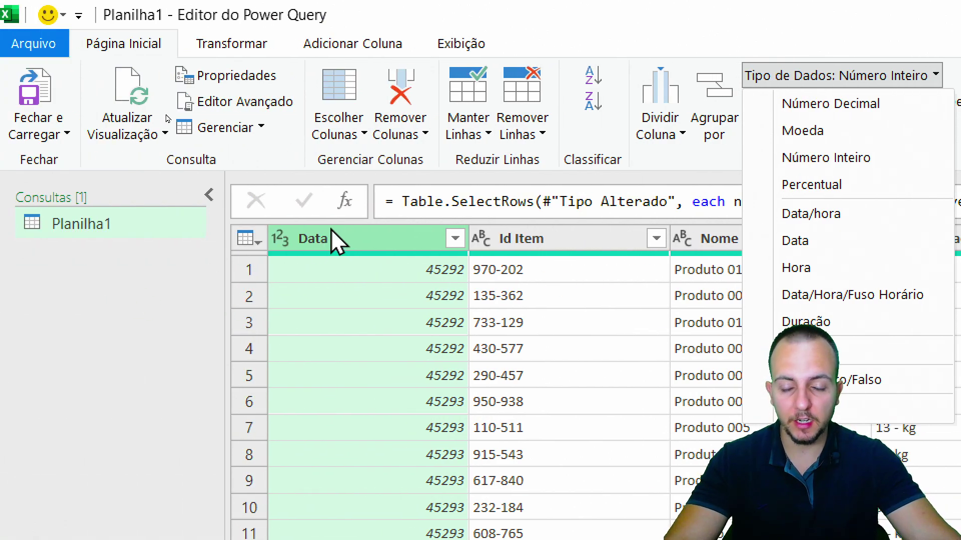
{"action": "right_click", "coordinate": [337, 242]}
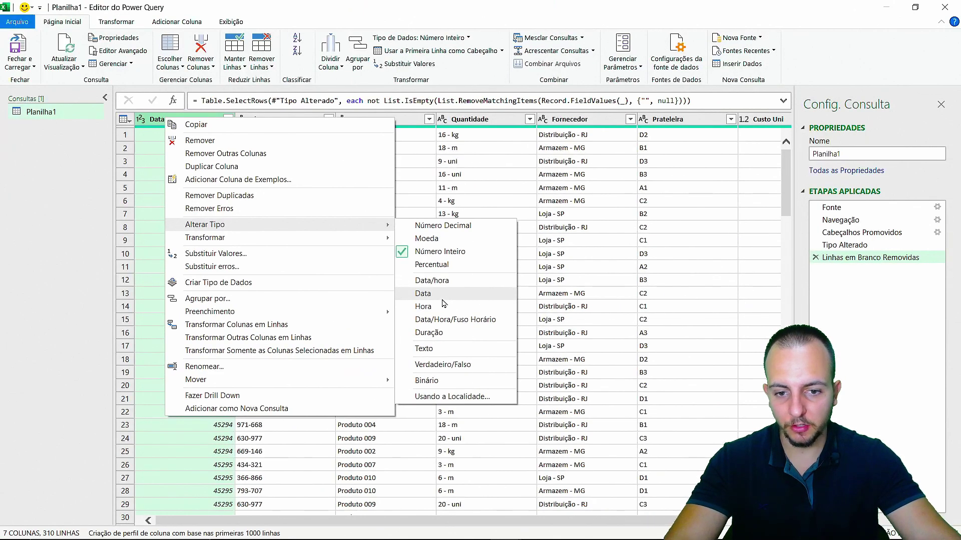
{"action": "left_click", "coordinate": [443, 300]}
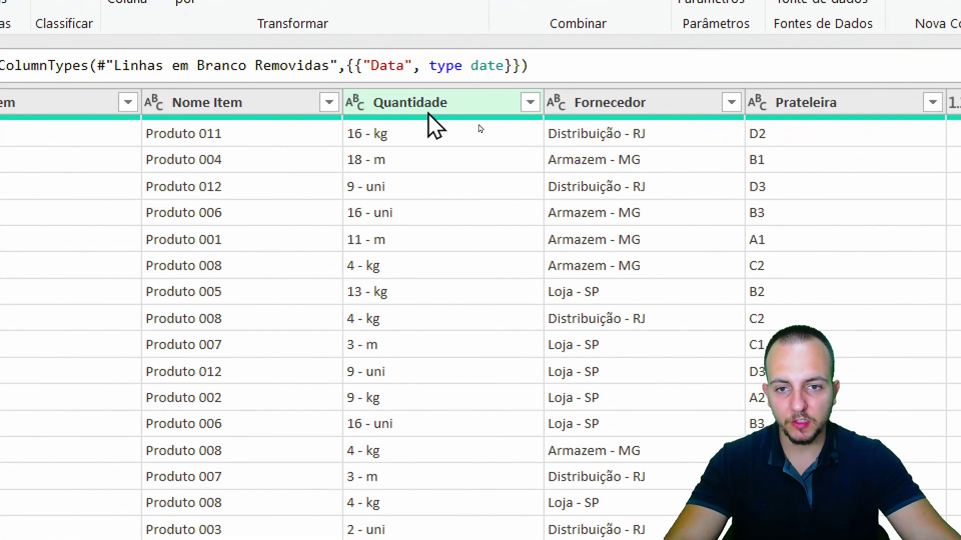
Step: Select the Quantidade column and open the Dividir Coluna dropdown
{"action": "left_click", "coordinate": [479, 122]}
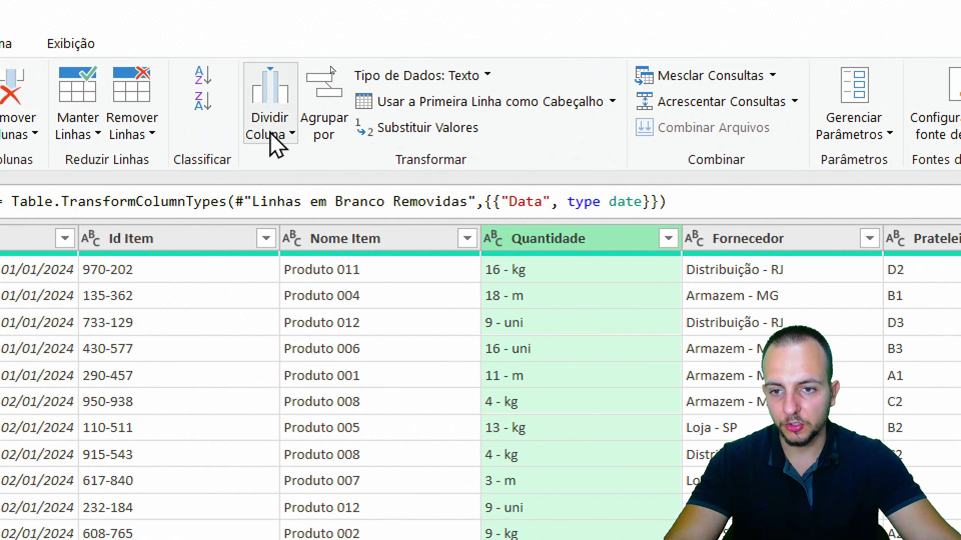
{"action": "left_click", "coordinate": [283, 134]}
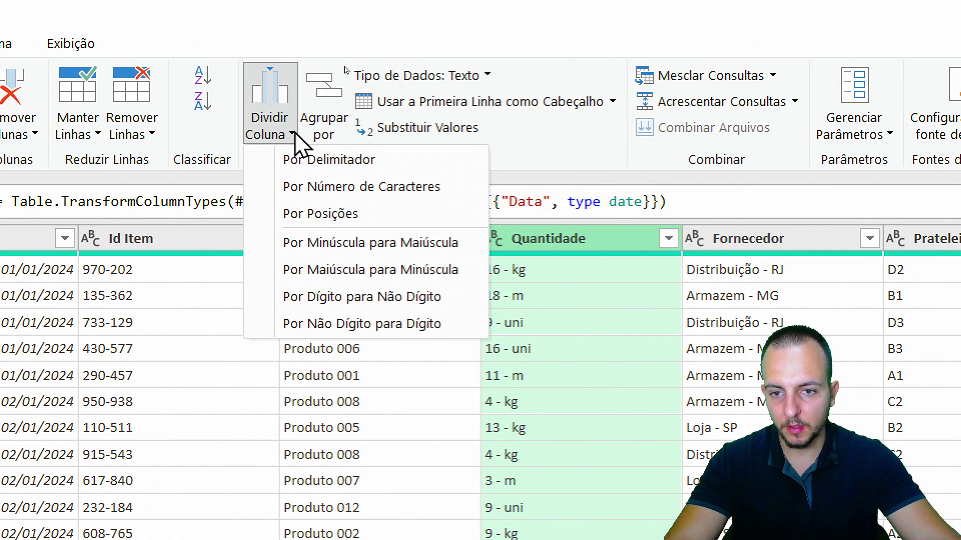
Step: Split Quantidade on the custom delimiter " - " at each occurrence into Quantidade.1 and Quantidade.2
{"action": "left_click", "coordinate": [371, 159]}
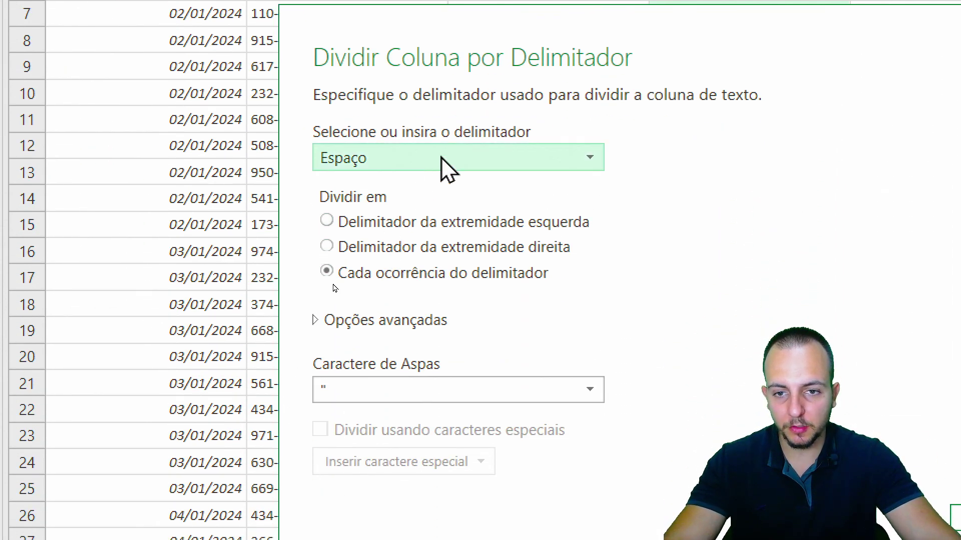
{"action": "left_click", "coordinate": [444, 156]}
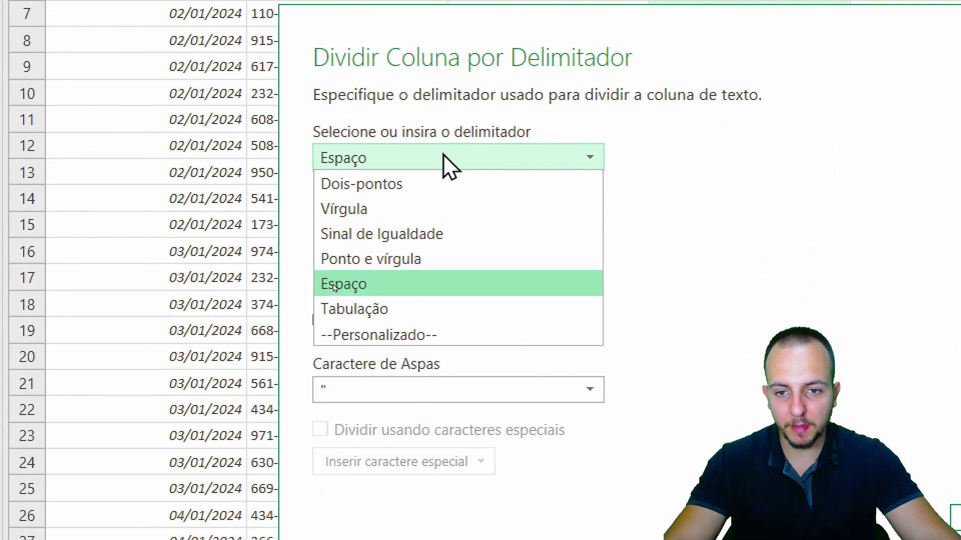
{"action": "left_click", "coordinate": [379, 334]}
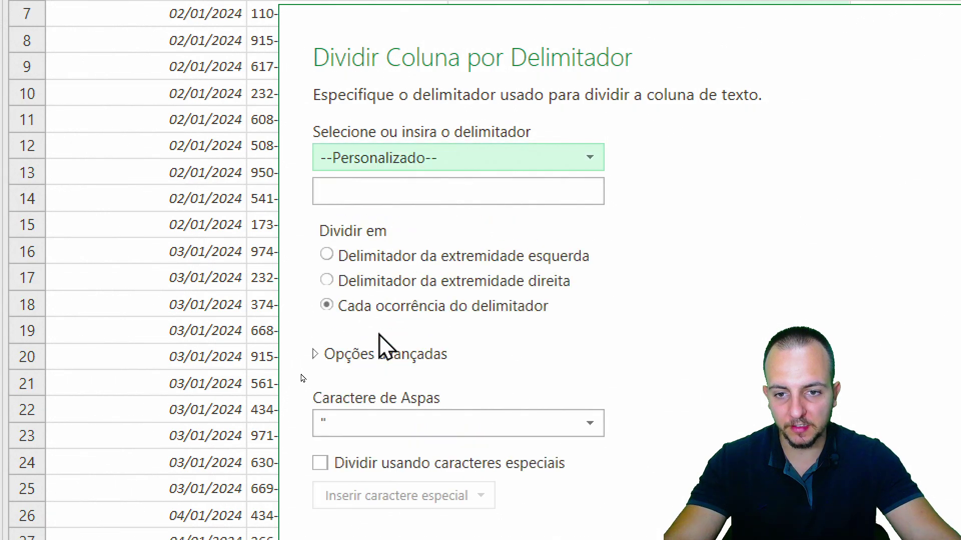
{"action": "left_click", "coordinate": [376, 196]}
{"action": "type", "text": "-"}
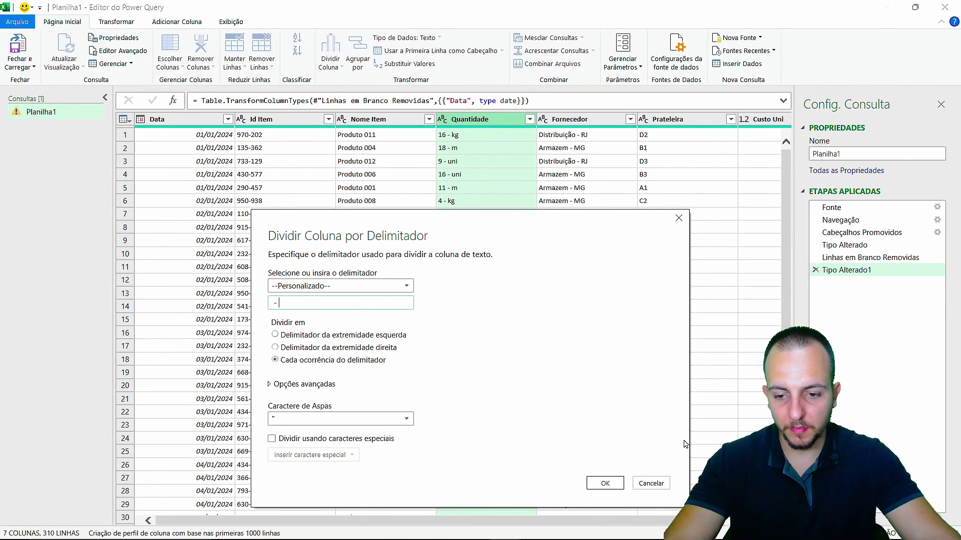
{"action": "left_click", "coordinate": [605, 484]}
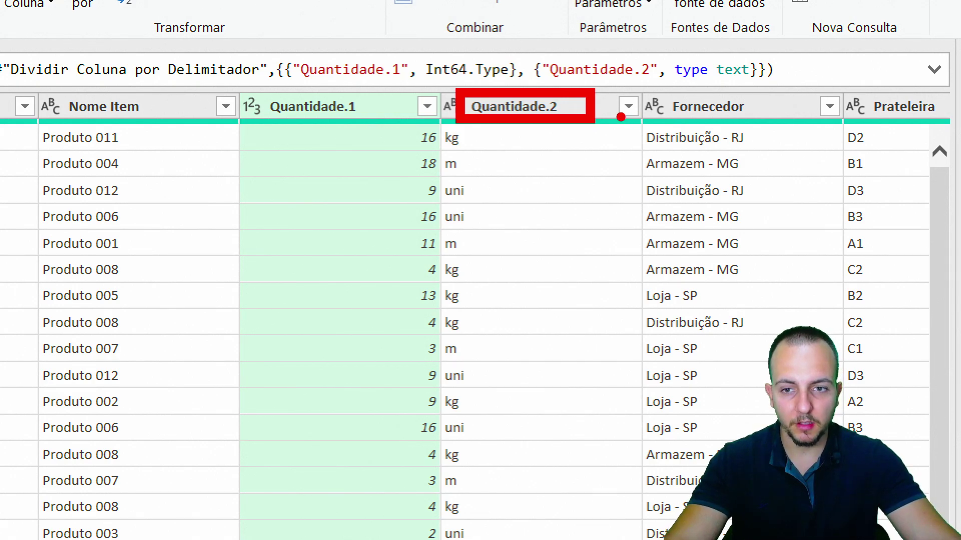
Step: Rename Quantidade.1 to Quantidade and Quantidade.2 to Uni. Medida
{"action": "double_click", "coordinate": [326, 108]}
{"action": "key", "text": "End"}
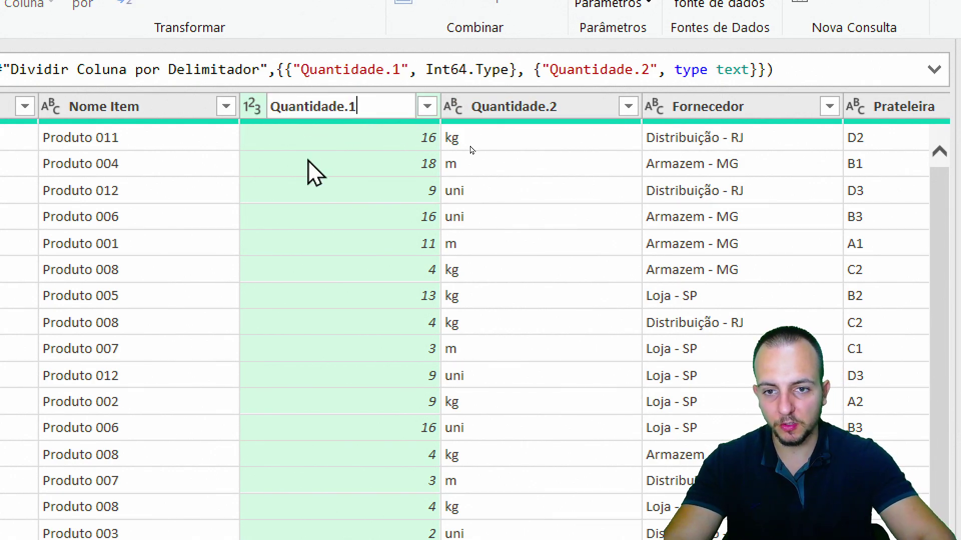
{"action": "key", "text": "Return"}
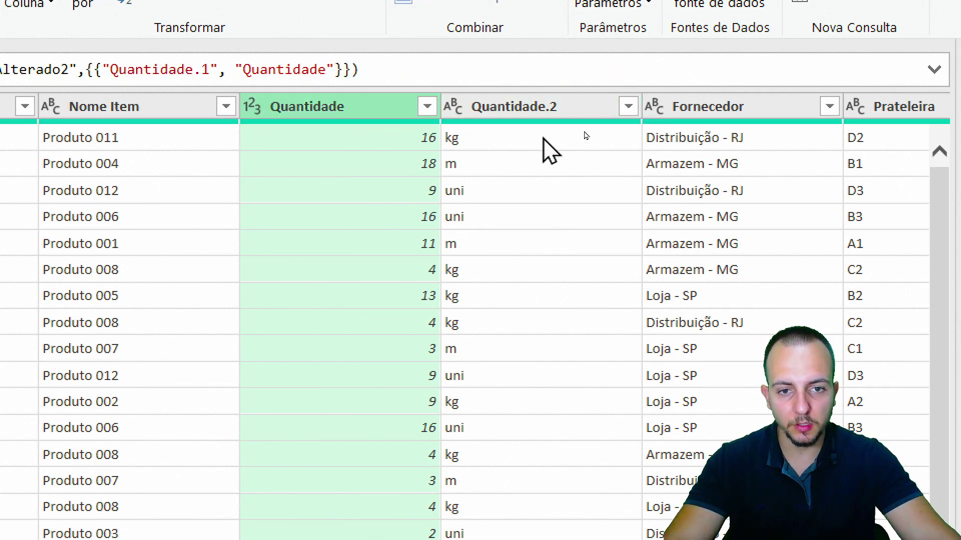
{"action": "left_click", "coordinate": [511, 112]}
{"action": "double_click", "coordinate": [512, 112]}
{"action": "type", "text": "u"}
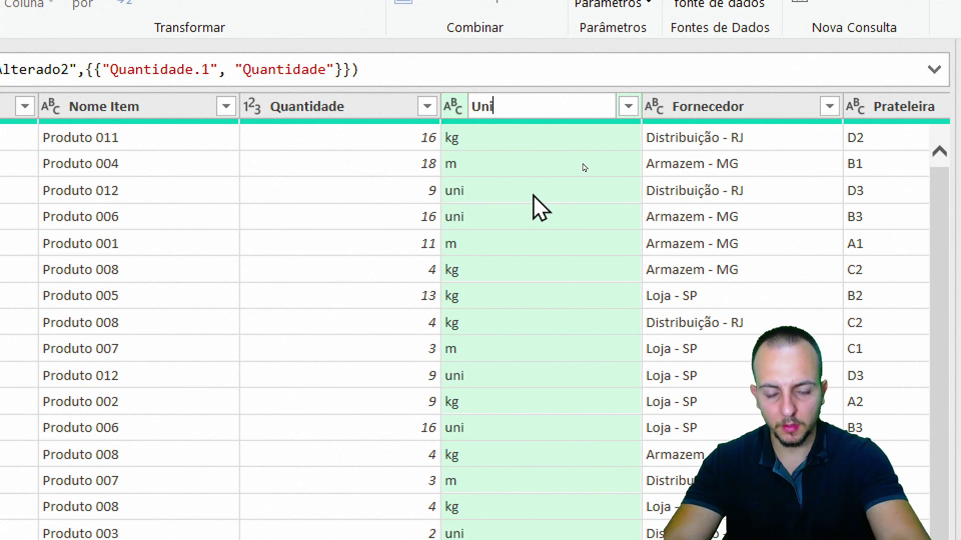
{"action": "key", "text": "Return"}
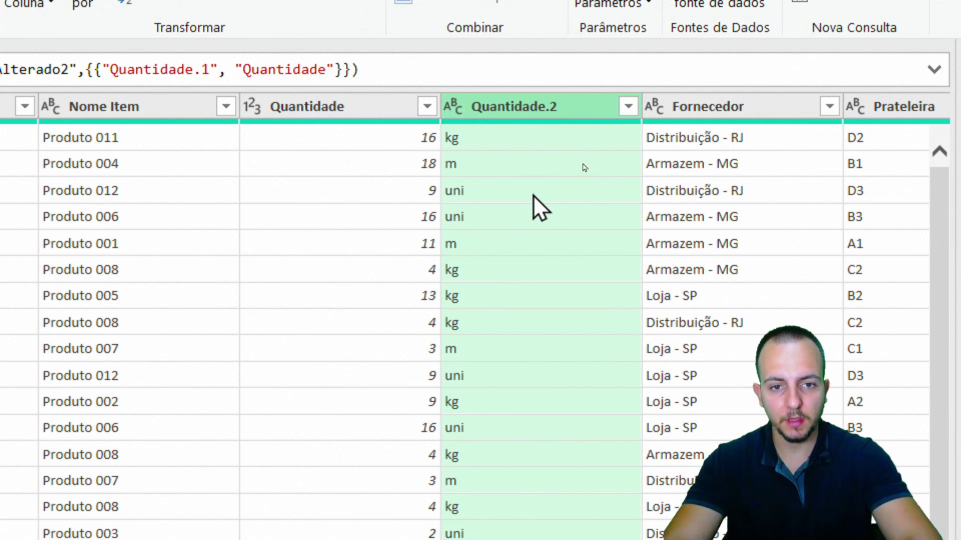
{"action": "left_click", "coordinate": [338, 115]}
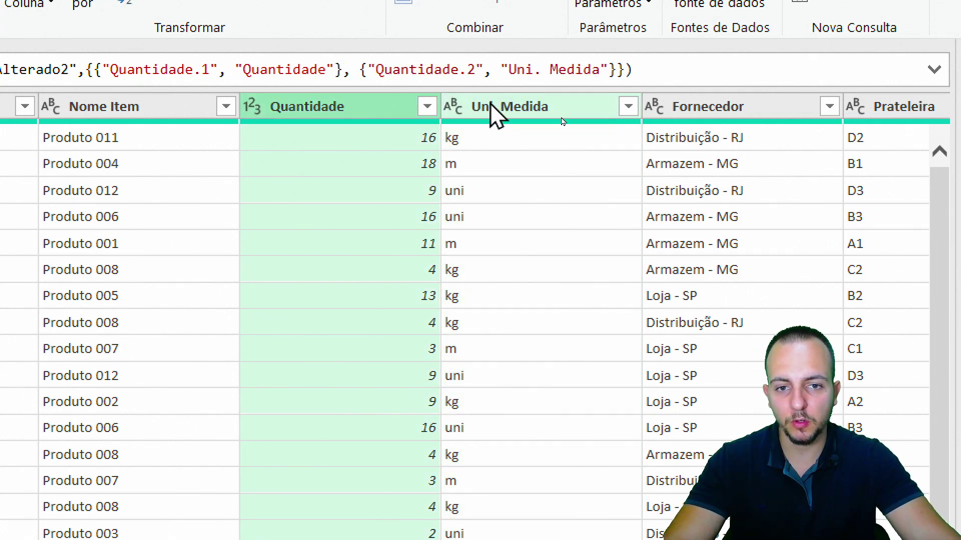
{"action": "left_click", "coordinate": [497, 111]}
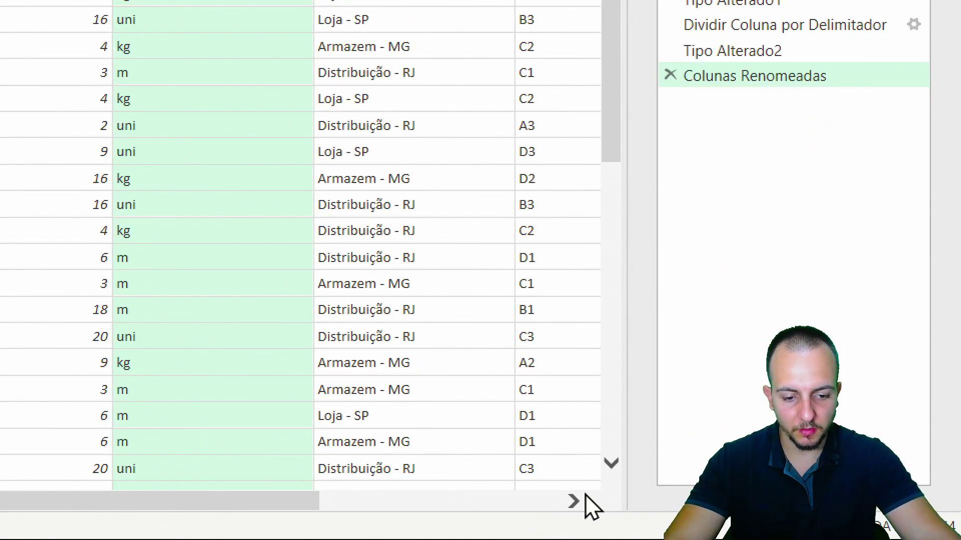
{"action": "left_click", "coordinate": [574, 501]}
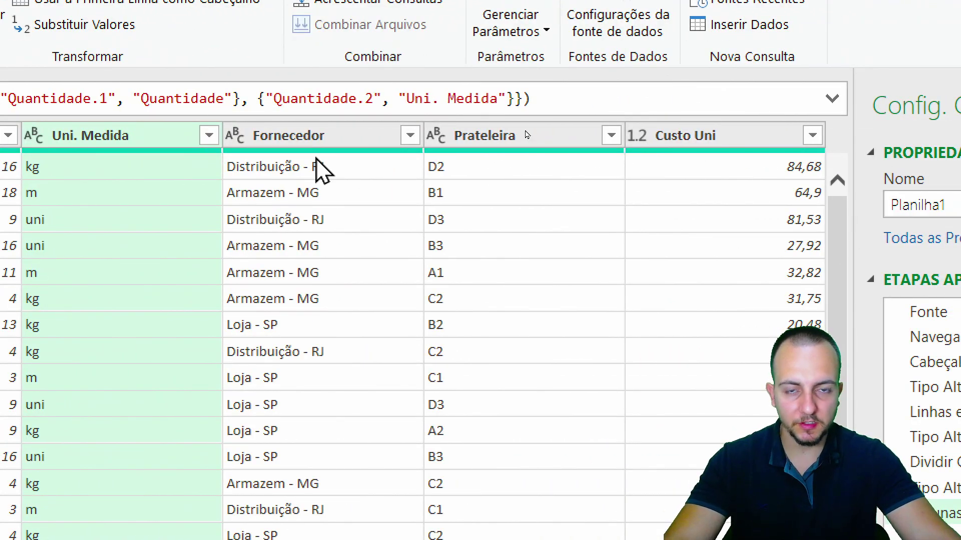
{"action": "left_click", "coordinate": [290, 140]}
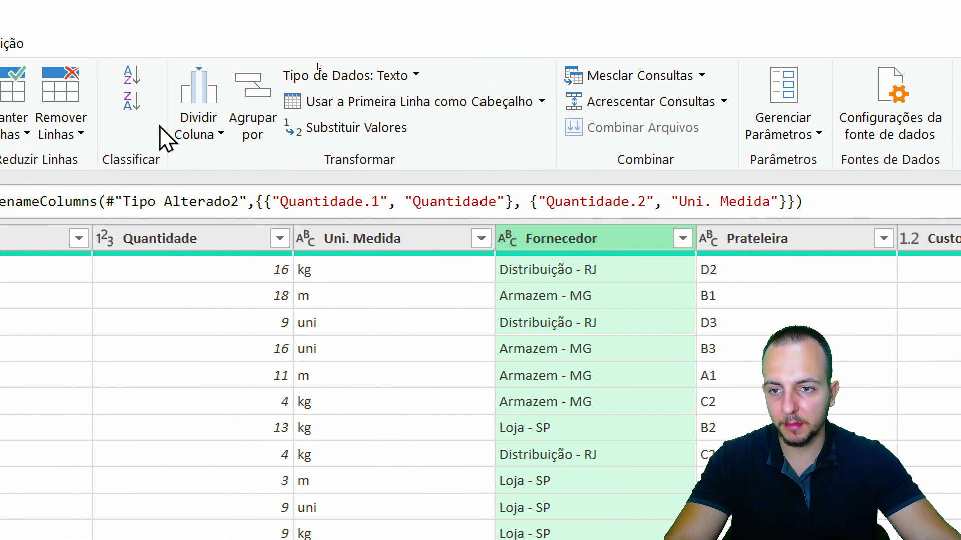
Step: Split the Fornecedor column by the custom '-' delimiter
{"action": "left_click", "coordinate": [198, 131]}
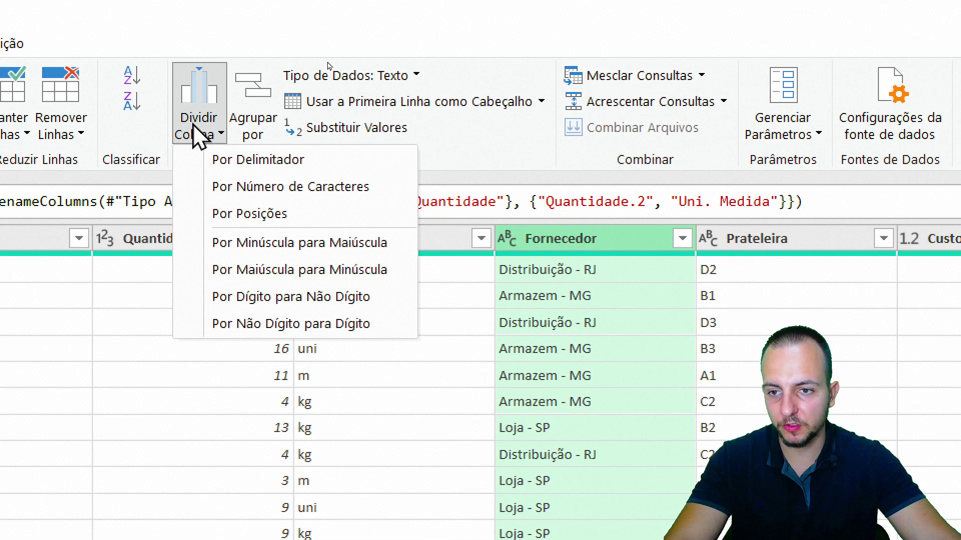
{"action": "left_click", "coordinate": [257, 160]}
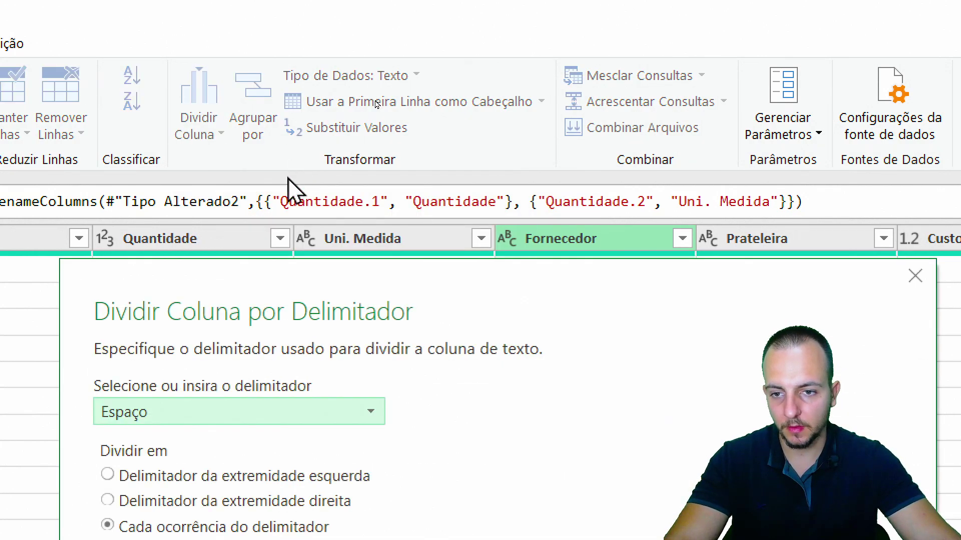
{"action": "left_click", "coordinate": [257, 86]}
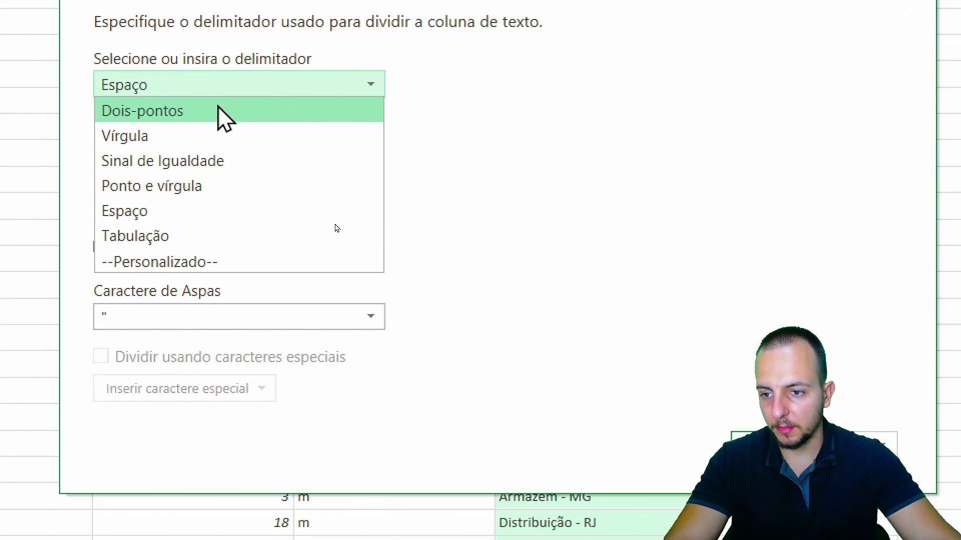
{"action": "left_click", "coordinate": [185, 261]}
{"action": "type", "text": "-"}
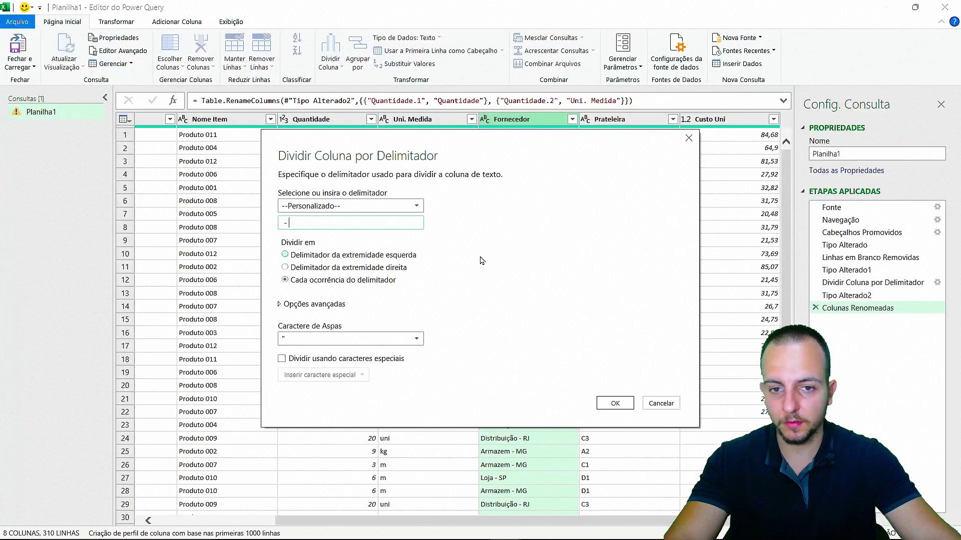
{"action": "left_click", "coordinate": [615, 403]}
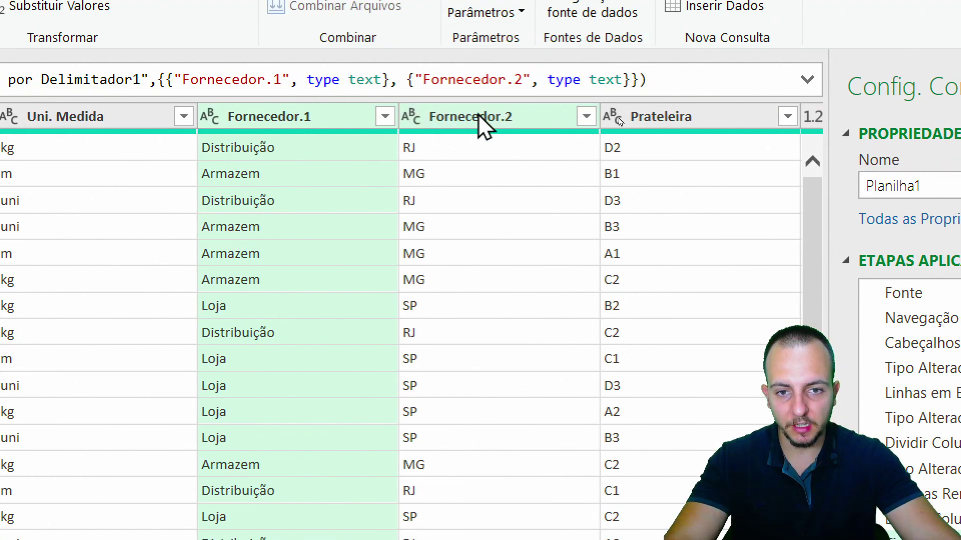
Step: Rename Fornecedor.2 to UF and Fornecedor.1 to Fornecedor
{"action": "double_click", "coordinate": [477, 117]}
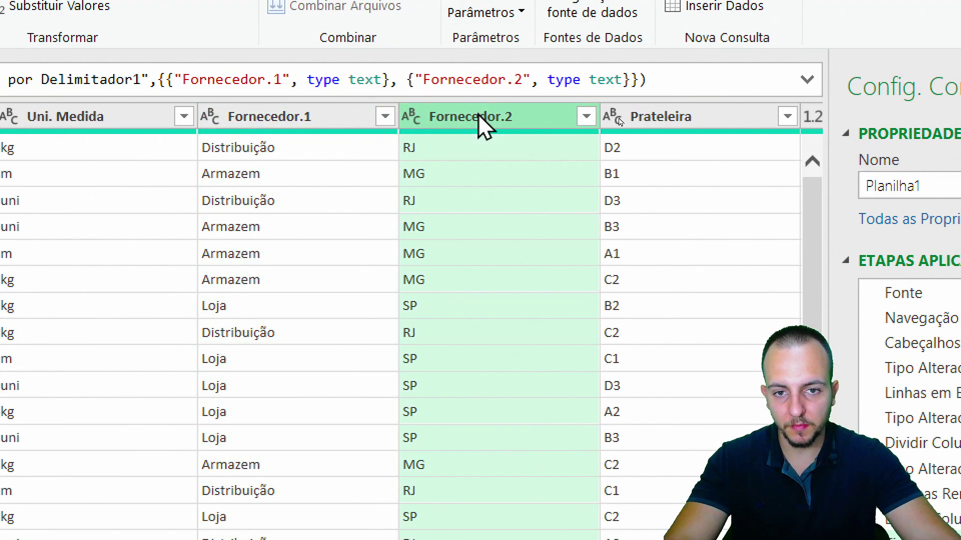
{"action": "type", "text": "UF"}
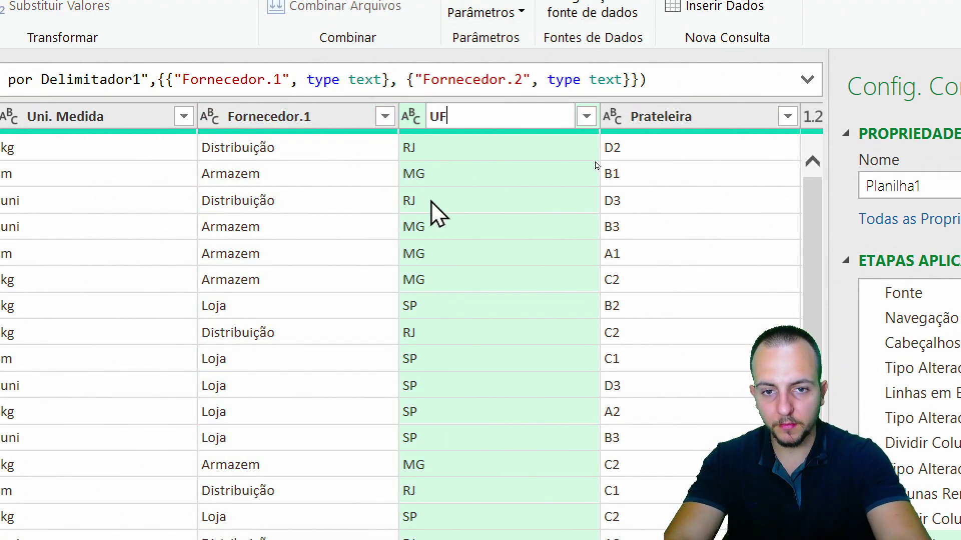
{"action": "key", "text": "Return"}
{"action": "double_click", "coordinate": [317, 118]}
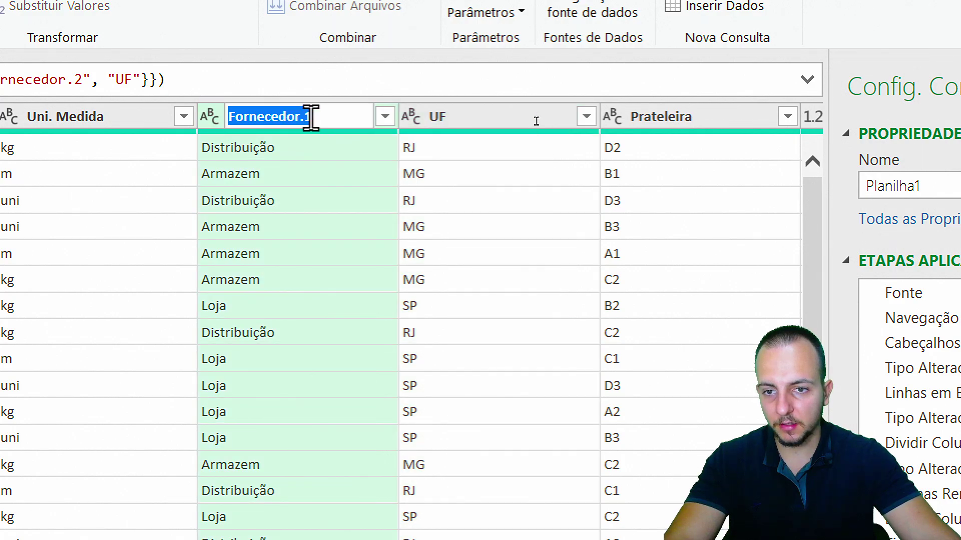
{"action": "left_click", "coordinate": [346, 119]}
{"action": "key", "text": "BackSpace"}
{"action": "key", "text": "BackSpace"}
{"action": "key", "text": "Return"}
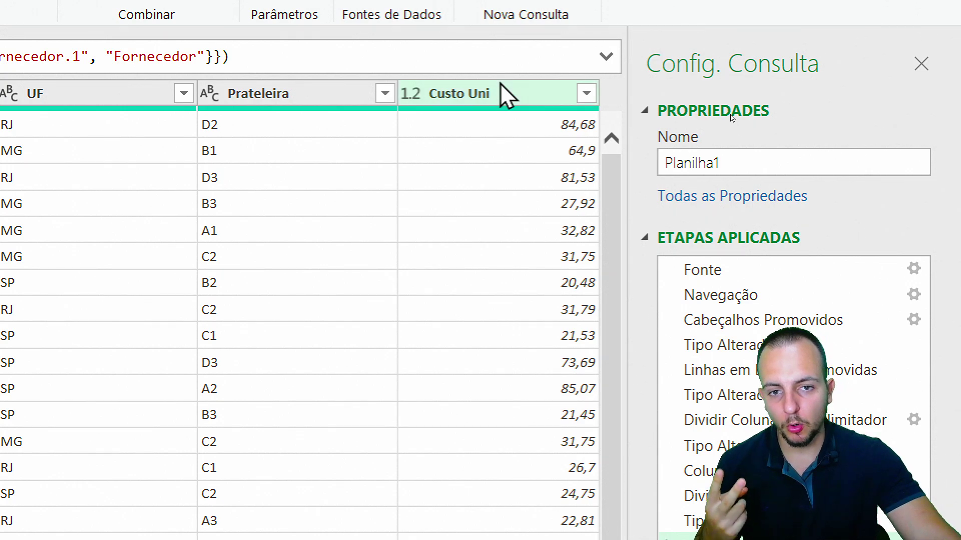
Step: Select the Custo Uni column and sketch an R$ annotation over it
{"action": "left_click", "coordinate": [501, 95]}
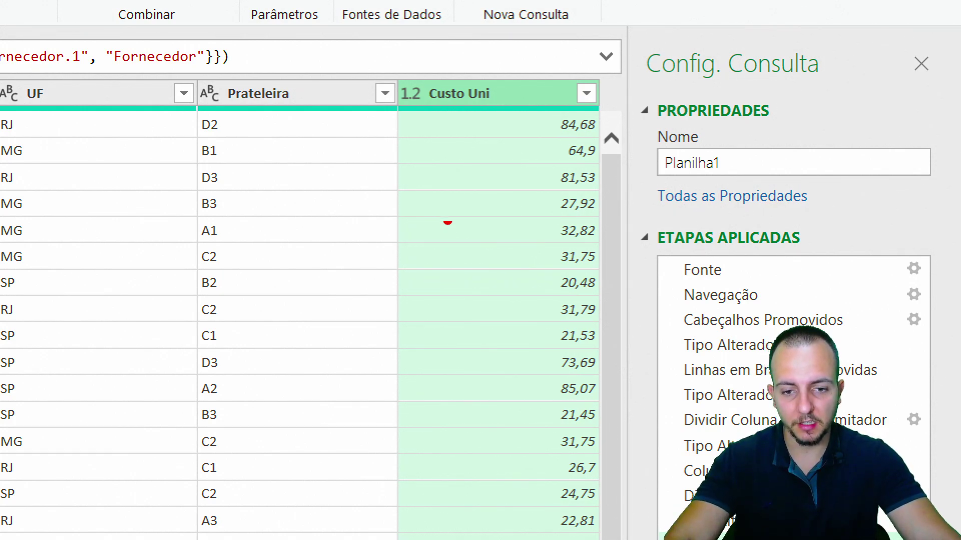
{"action": "left_click_drag", "start_coordinate": [439, 167], "coordinate": [485, 283]}
{"action": "mouse_move", "coordinate": [466, 200]}
{"action": "left_mouse_down"}
{"action": "mouse_move", "coordinate": [520, 151]}
{"action": "mouse_move", "coordinate": [485, 261]}
{"action": "left_mouse_up"}
{"action": "left_click_drag", "start_coordinate": [491, 114], "coordinate": [492, 258]}
{"action": "left_click_drag", "start_coordinate": [514, 129], "coordinate": [538, 295]}
{"action": "left_click_drag", "start_coordinate": [511, 301], "coordinate": [390, 333]}
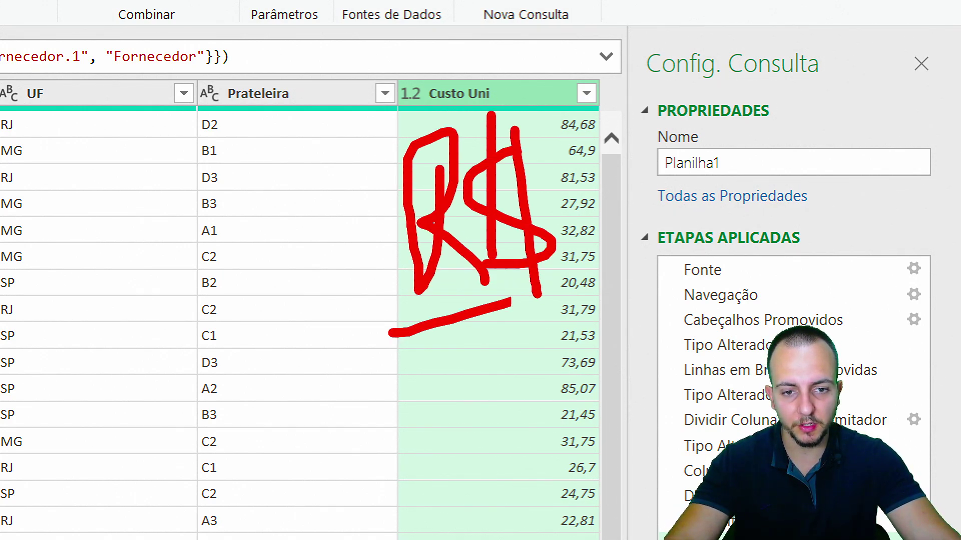
{"action": "key", "text": "Escape"}
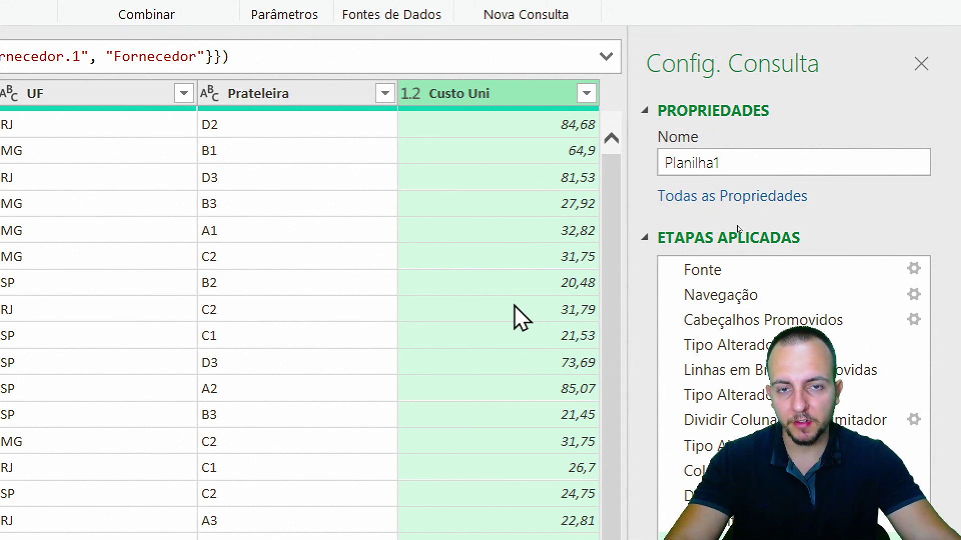
Step: Change the Custo Uni data type to currency (Moeda)
{"action": "right_click", "coordinate": [503, 93]}
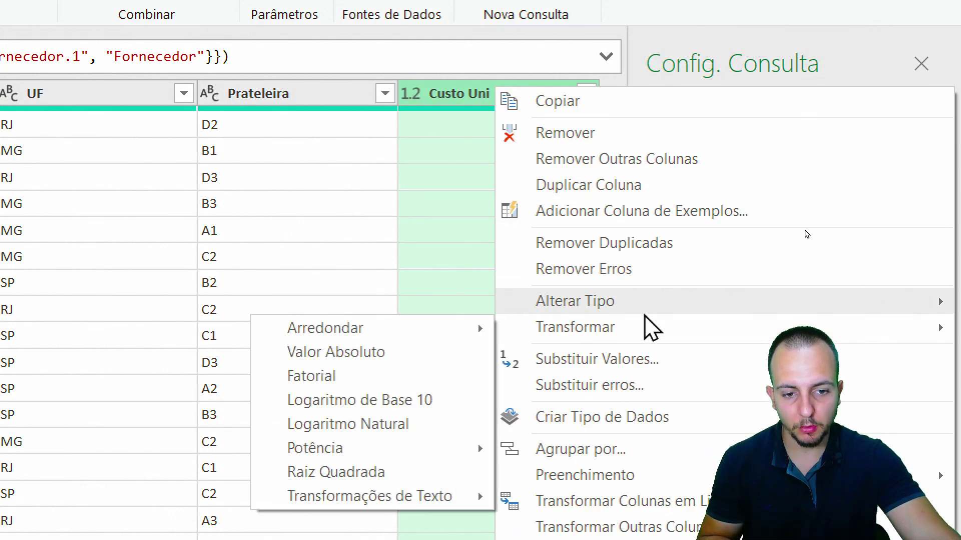
{"action": "mouse_move", "coordinate": [575, 112]}
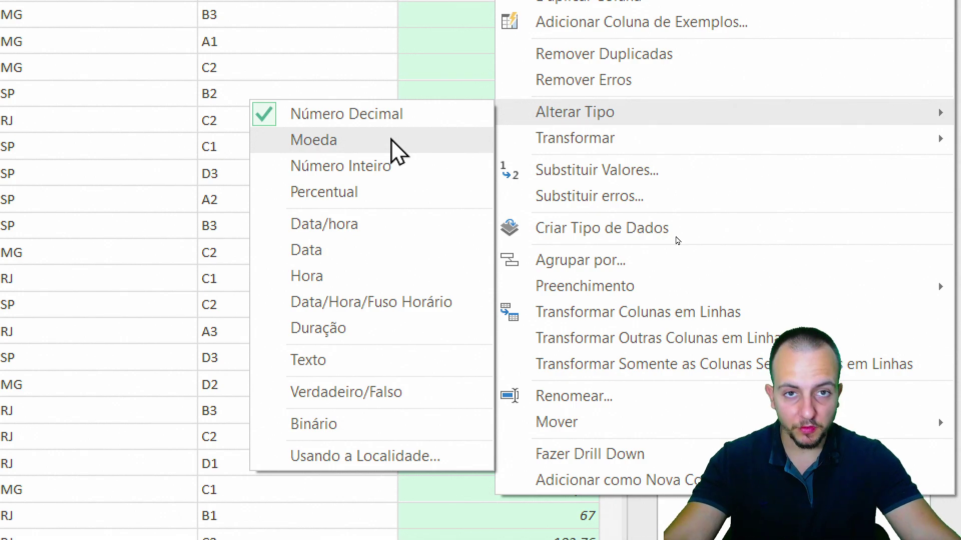
{"action": "key", "text": "Escape"}
{"action": "key", "text": "Escape"}
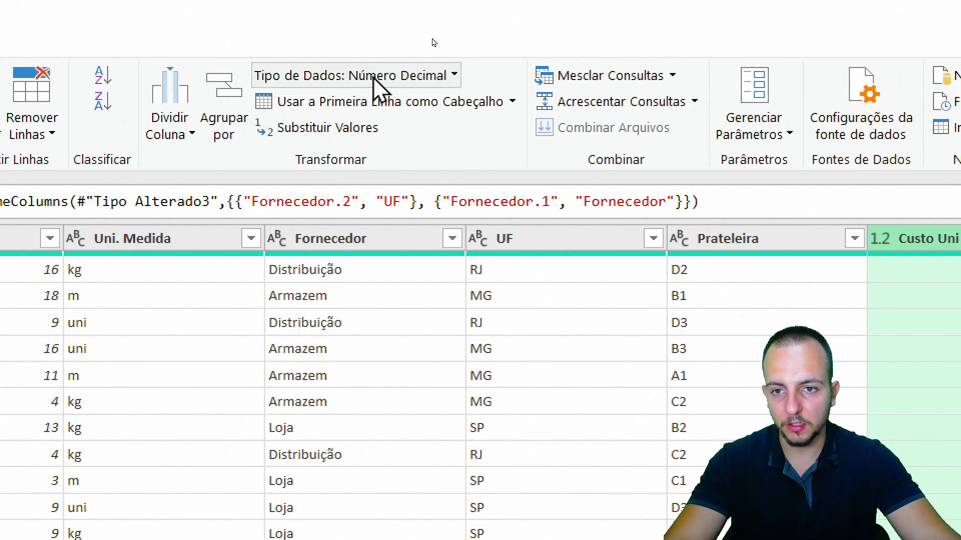
{"action": "left_click", "coordinate": [373, 78]}
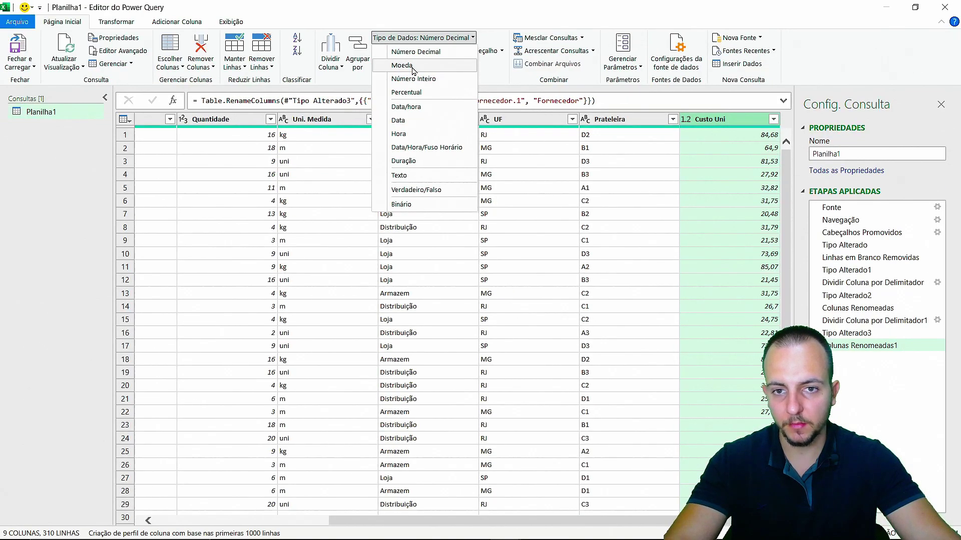
{"action": "left_click", "coordinate": [333, 136]}
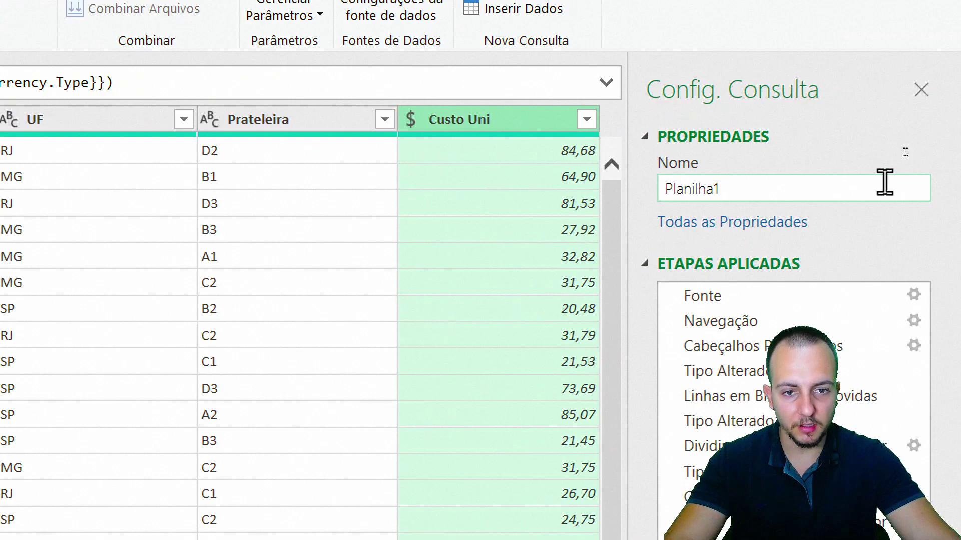
{"action": "left_click", "coordinate": [816, 149]}
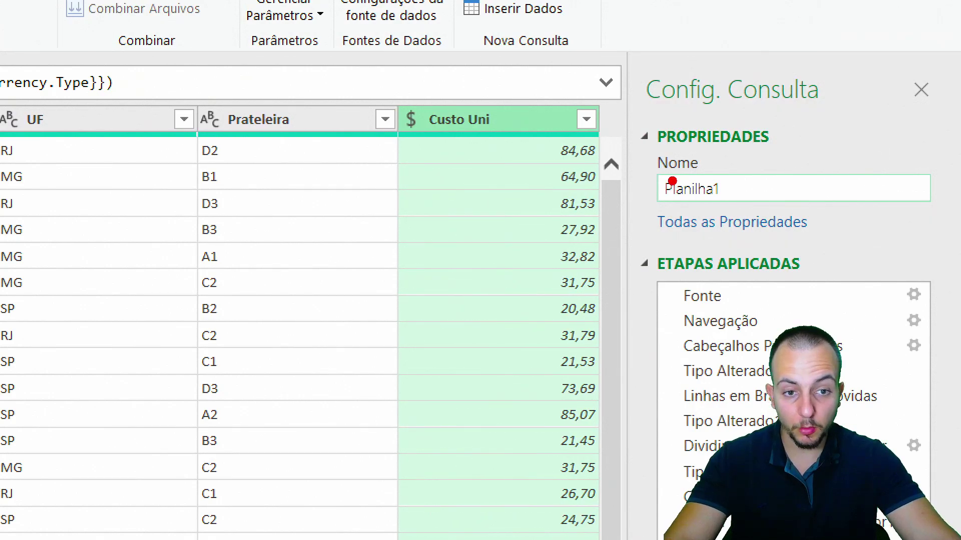
{"action": "left_click_drag", "start_coordinate": [438, 163], "coordinate": [461, 233]}
{"action": "left_click_drag", "start_coordinate": [500, 145], "coordinate": [461, 235]}
{"action": "left_click_drag", "start_coordinate": [483, 123], "coordinate": [535, 244]}
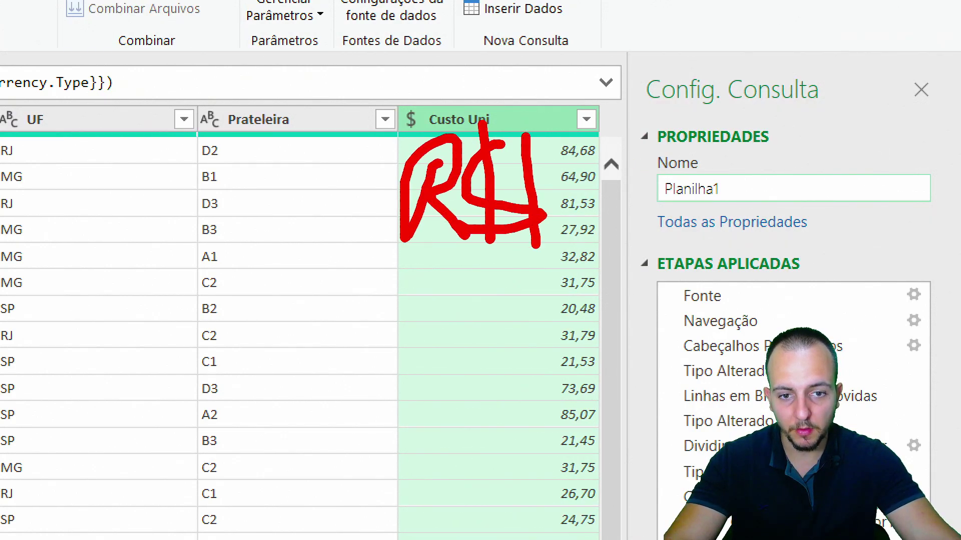
{"action": "key", "text": "Escape"}
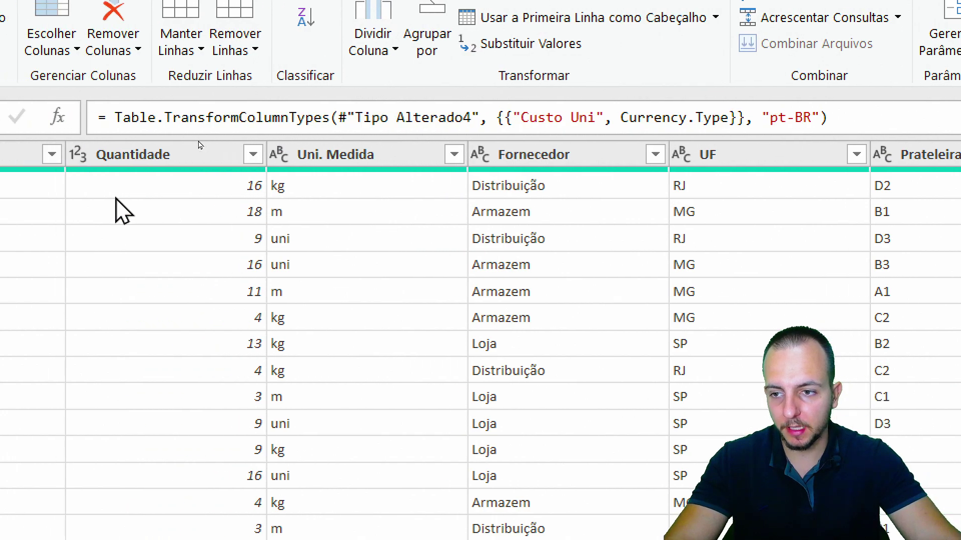
{"action": "left_click", "coordinate": [196, 157]}
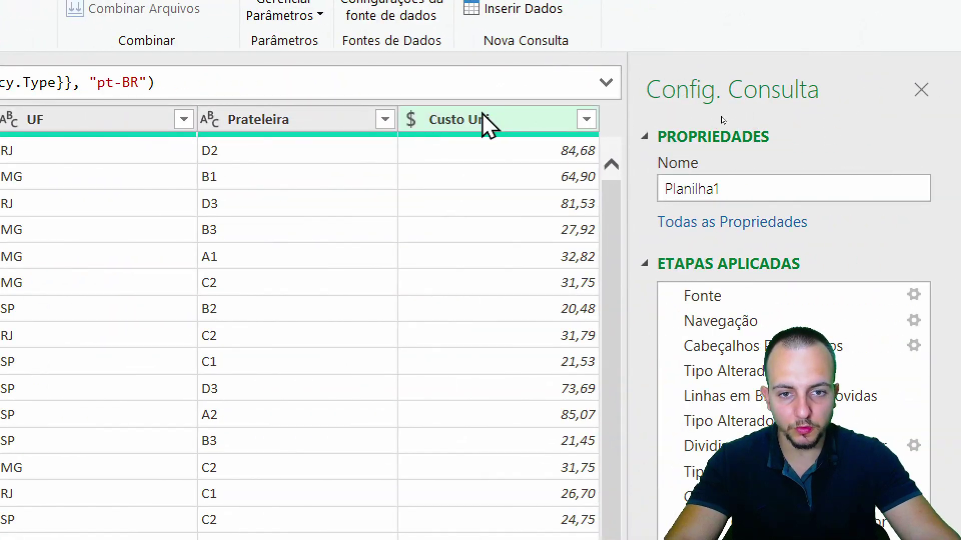
Step: Check the Quantidade and Custo Uni data types, then select both columns together
{"action": "left_click", "coordinate": [723, 121]}
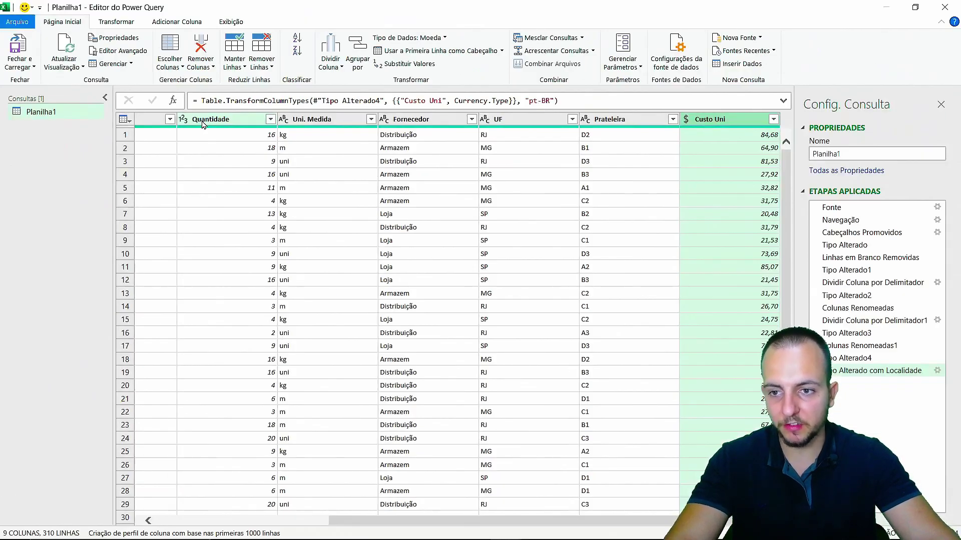
{"action": "left_click", "coordinate": [203, 123]}
{"action": "left_click", "coordinate": [714, 123]}
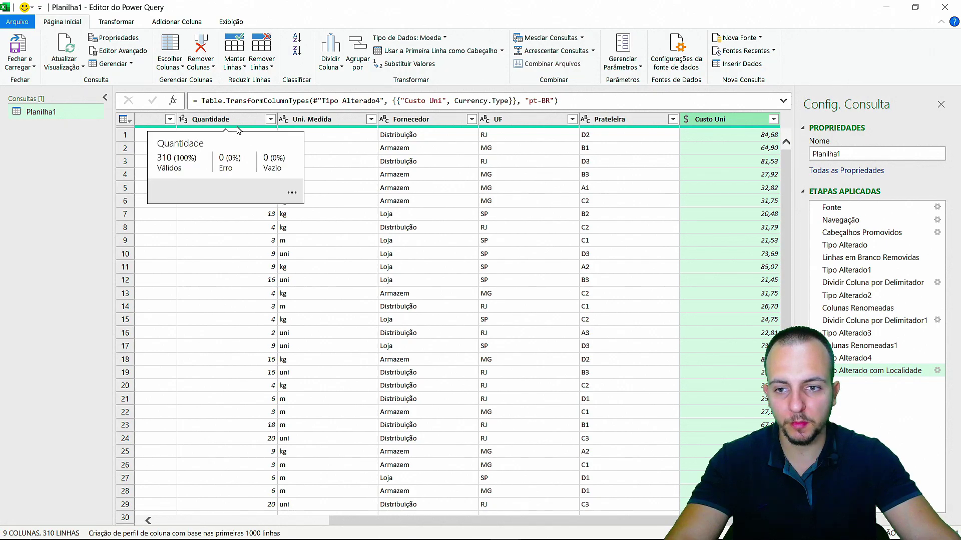
{"action": "left_click", "coordinate": [240, 126]}
{"action": "left_click", "coordinate": [734, 125]}
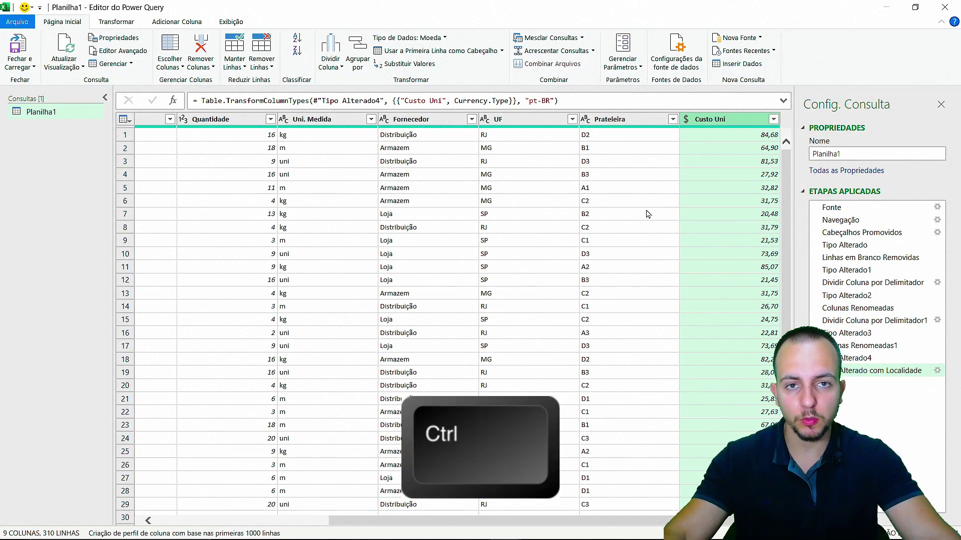
{"action": "left_click", "coordinate": [242, 123], "text": "ctrl"}
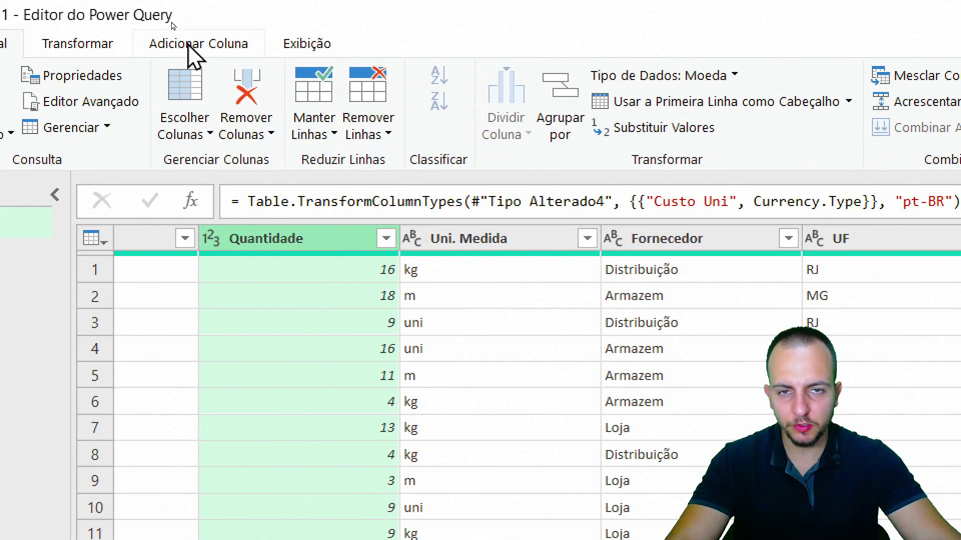
Step: Multiply Custo Uni by Quantidade into a new Multiplicação column and spot-check its values
{"action": "left_click", "coordinate": [196, 44]}
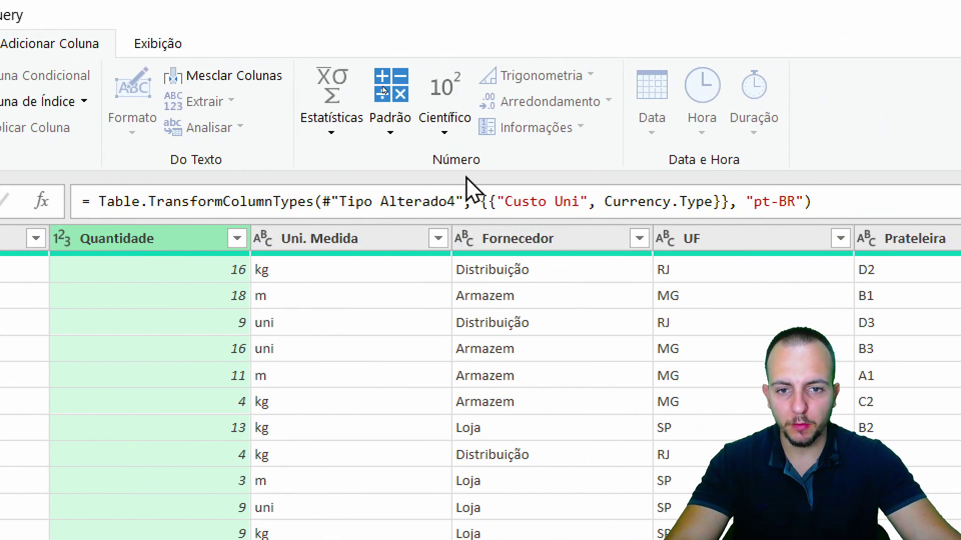
{"action": "left_click", "coordinate": [389, 137]}
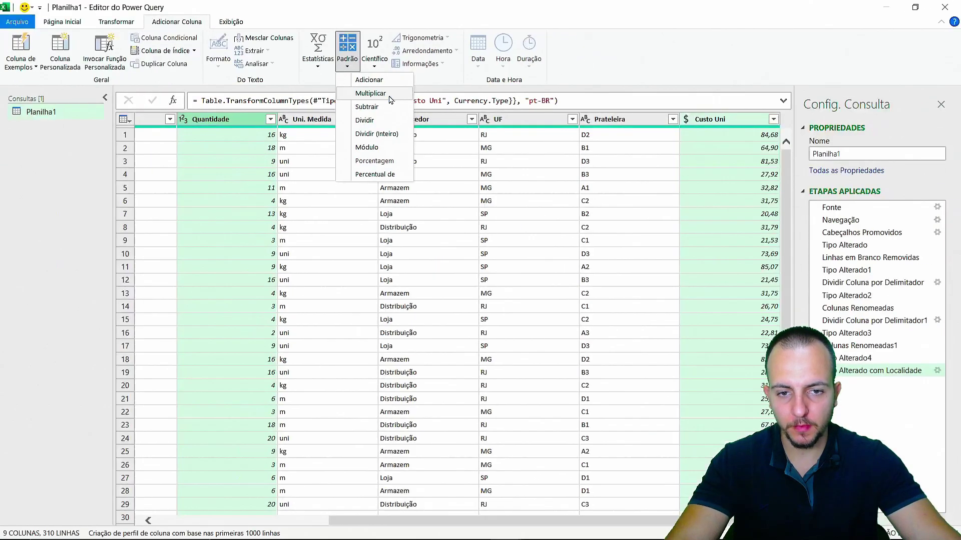
{"action": "left_click", "coordinate": [371, 93]}
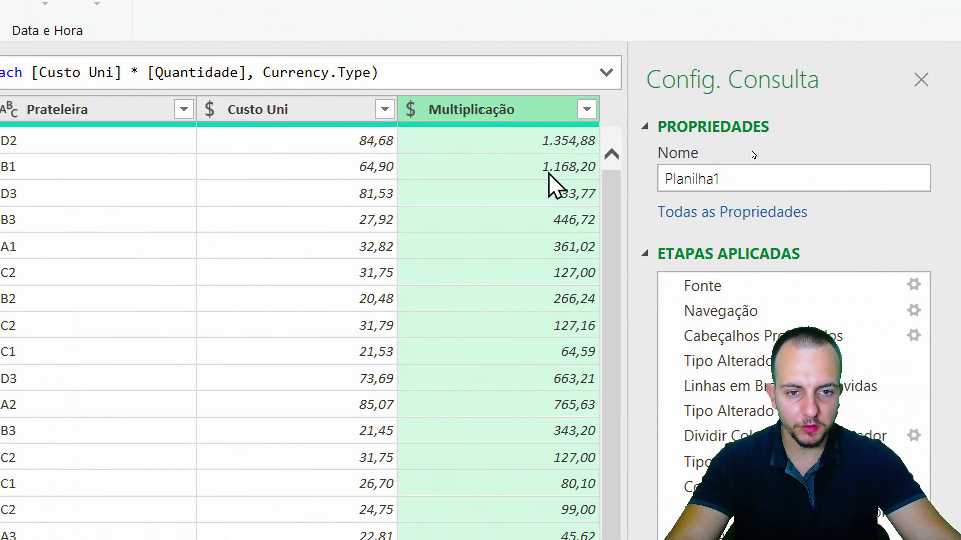
{"action": "left_click", "coordinate": [748, 134]}
{"action": "left_click", "coordinate": [498, 162]}
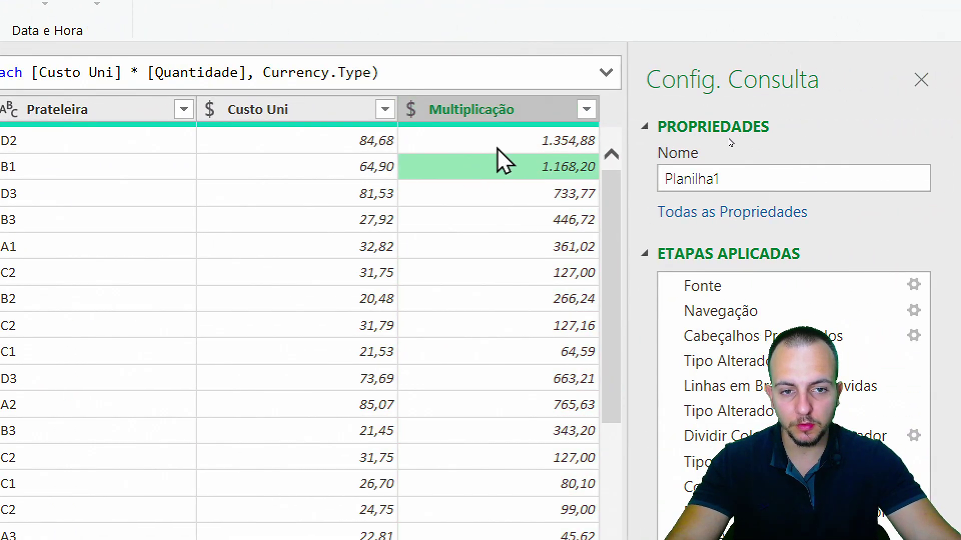
{"action": "left_click", "coordinate": [495, 144]}
{"action": "left_click", "coordinate": [520, 111]}
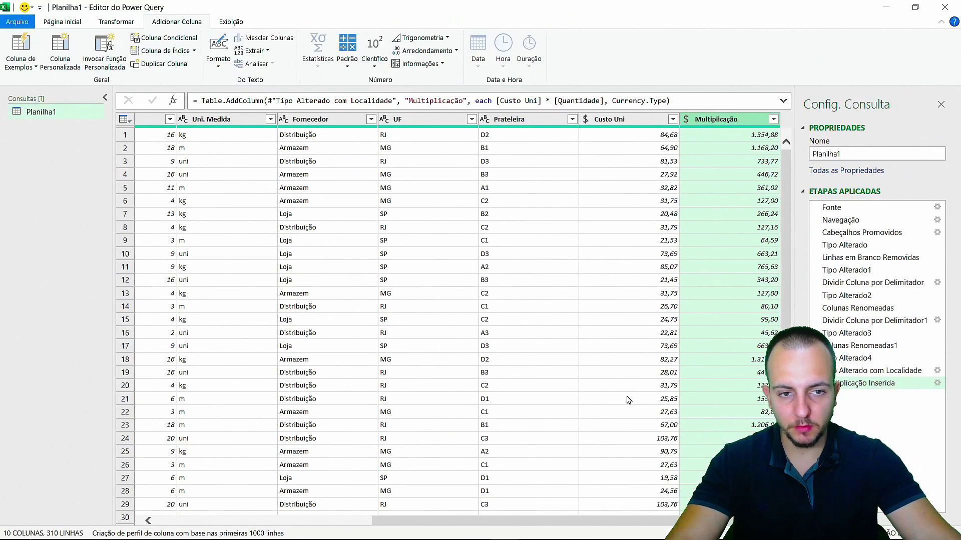
{"action": "left_click_drag", "start_coordinate": [545, 524], "coordinate": [548, 523]}
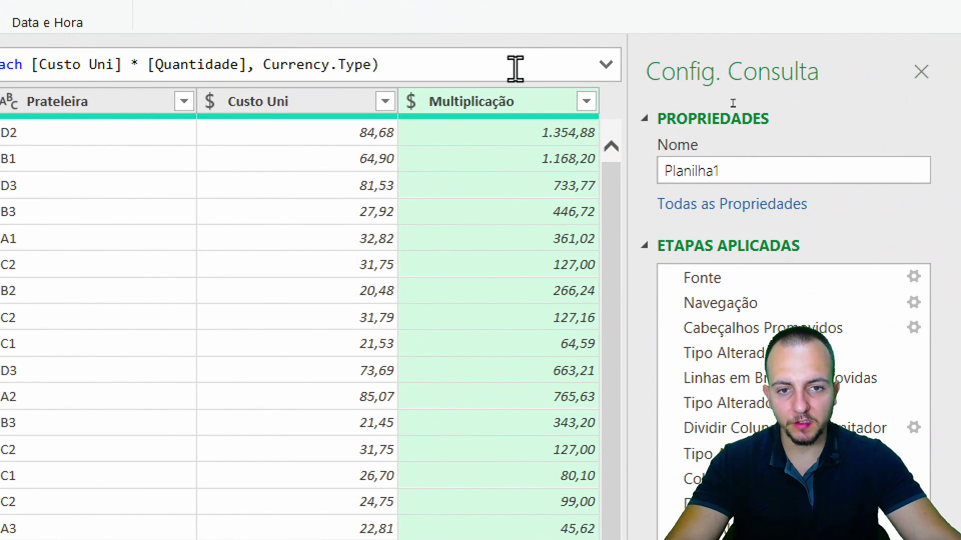
Step: Rename the Multiplicação column to Custo Total
{"action": "double_click", "coordinate": [501, 102]}
{"action": "type", "text": "Custo Total"}
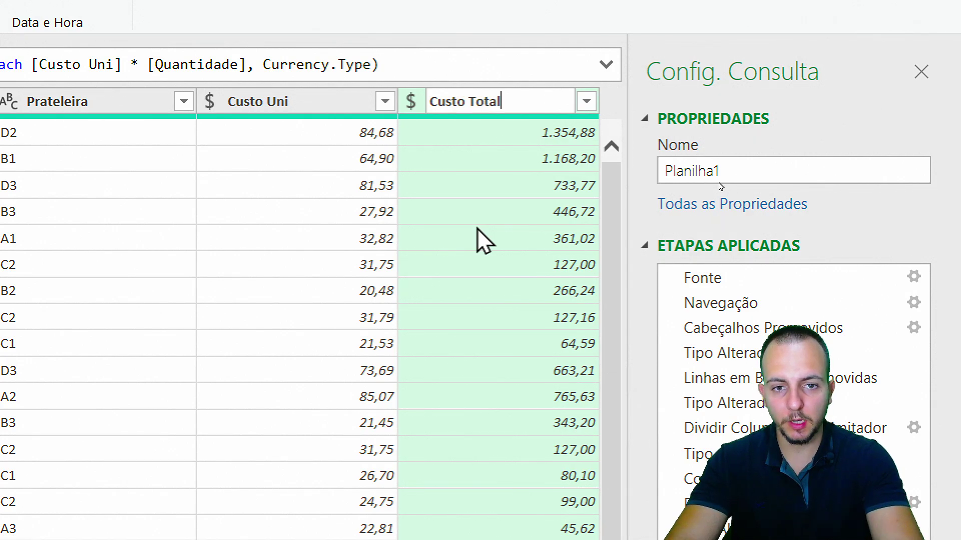
{"action": "key", "text": "Return"}
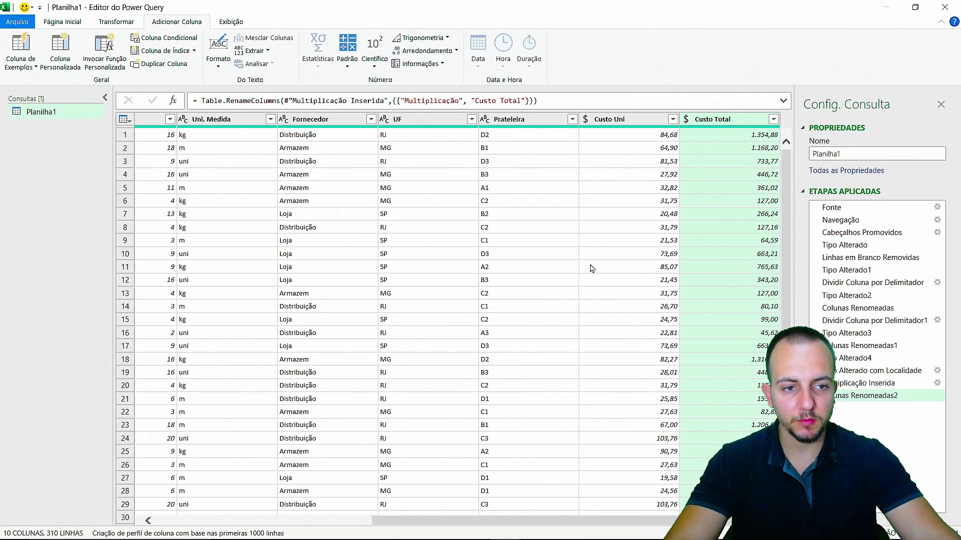
{"action": "left_click", "coordinate": [598, 258]}
{"action": "left_click_drag", "start_coordinate": [505, 447], "coordinate": [162, 234]}
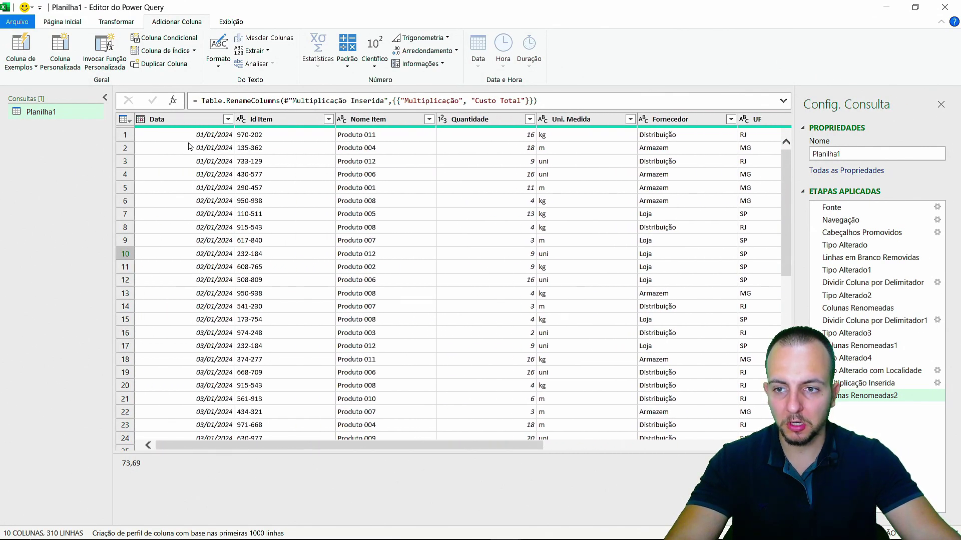
{"action": "left_click", "coordinate": [160, 119]}
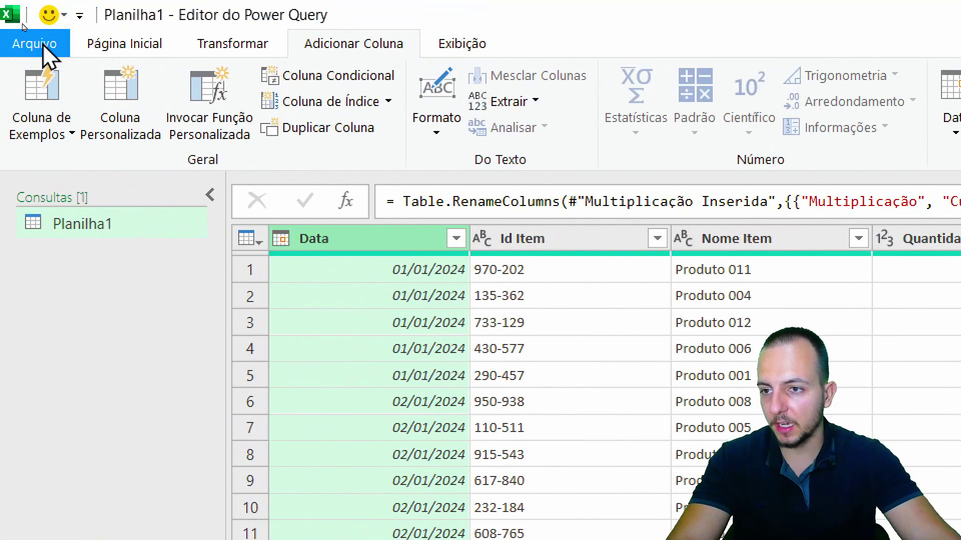
Step: Close and load the query as a 310-row table, then expand the Estilos de Tabela gallery
{"action": "left_click", "coordinate": [21, 22]}
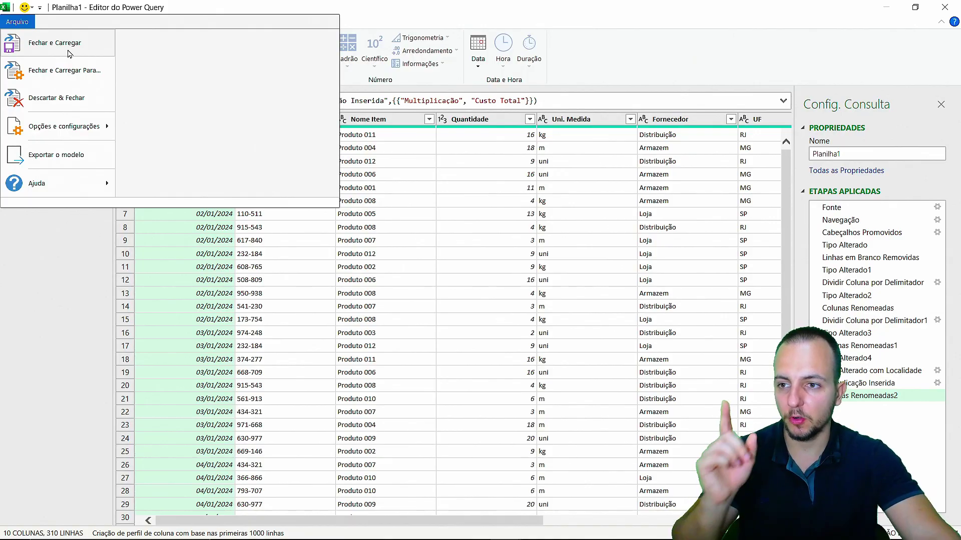
{"action": "left_click", "coordinate": [142, 111]}
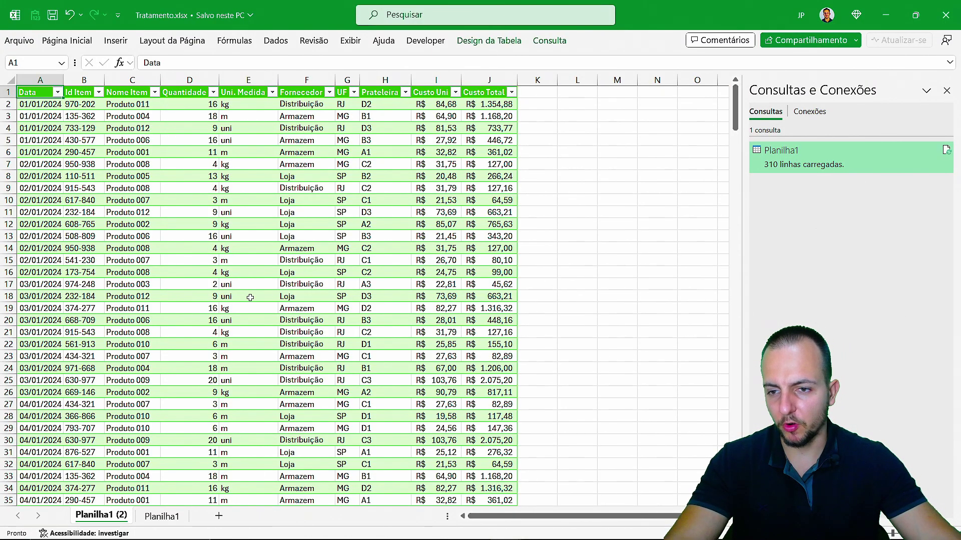
{"action": "scroll", "coordinate": [251, 297], "scroll_direction": "down", "scroll_amount": 5}
{"action": "scroll", "coordinate": [250, 297], "scroll_direction": "up", "scroll_amount": 5}
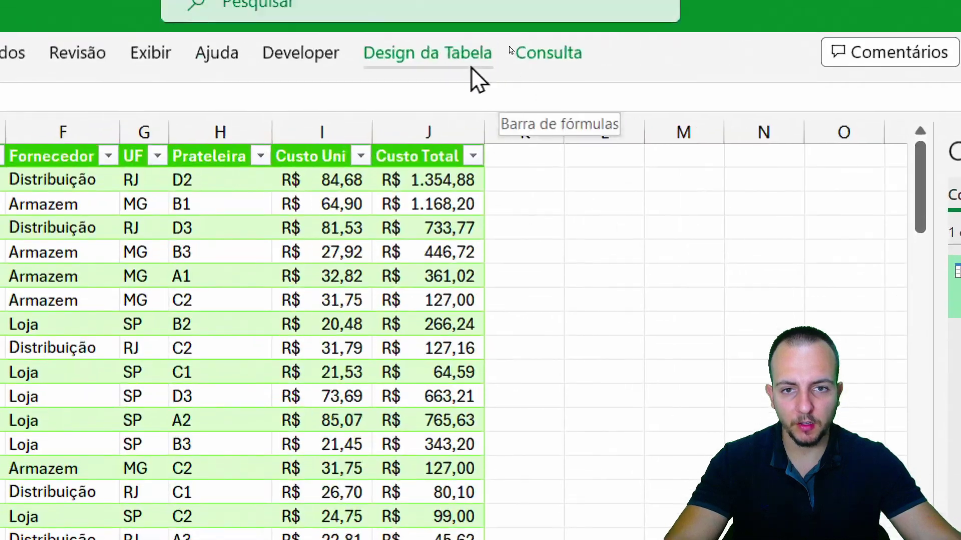
{"action": "left_click", "coordinate": [506, 43]}
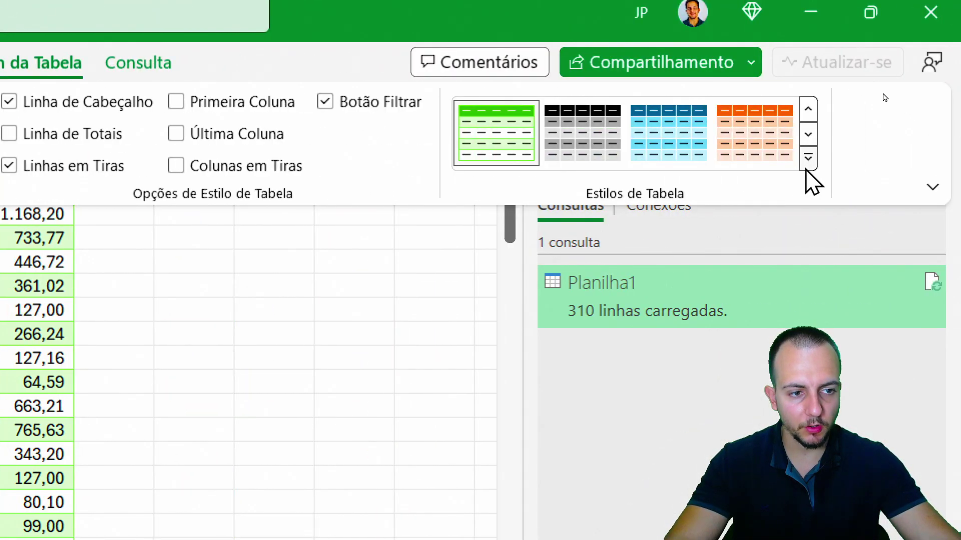
{"action": "left_click", "coordinate": [807, 165]}
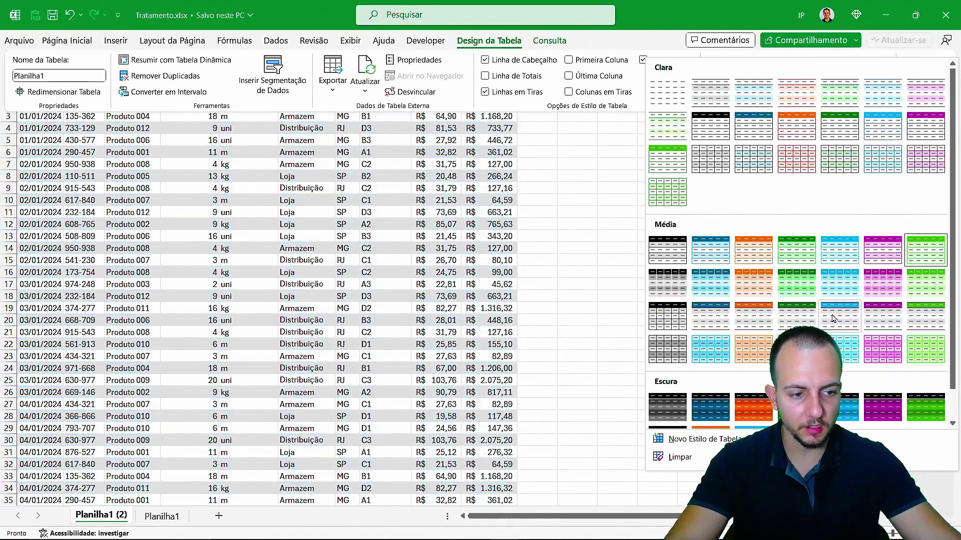
Step: Apply a blue medium table style and review the restyled table from cell A1
{"action": "left_click", "coordinate": [833, 319]}
{"action": "left_click", "coordinate": [577, 248]}
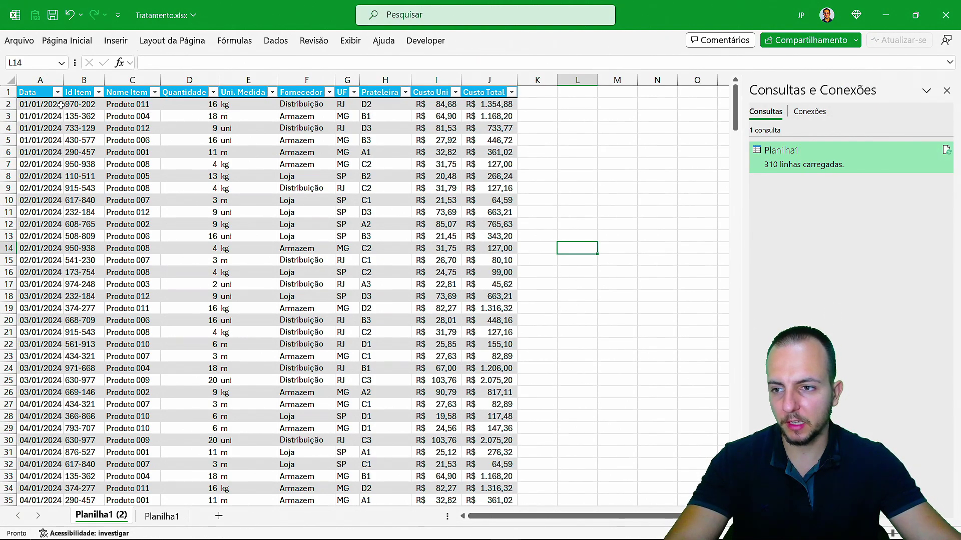
{"action": "left_click", "coordinate": [44, 94]}
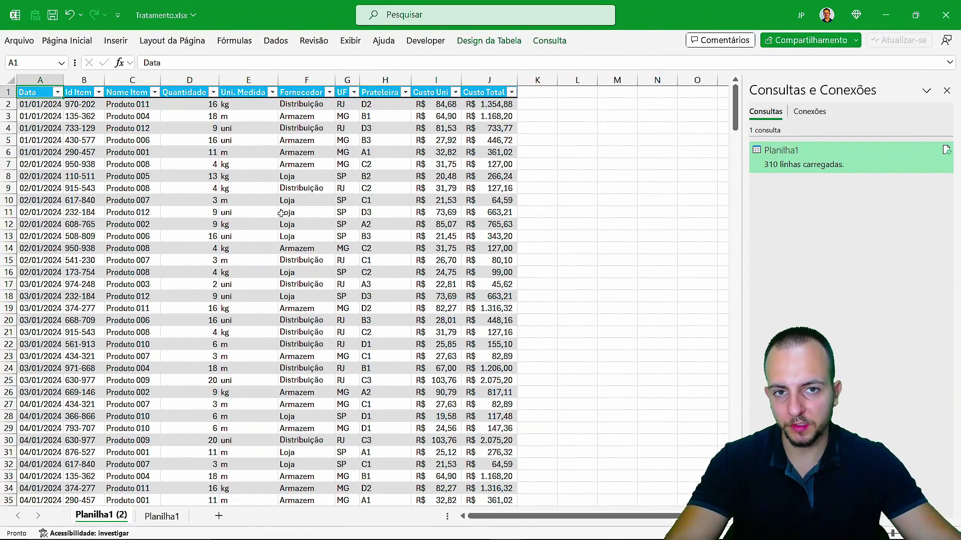
{"action": "scroll", "coordinate": [281, 214], "scroll_direction": "down", "scroll_amount": 7}
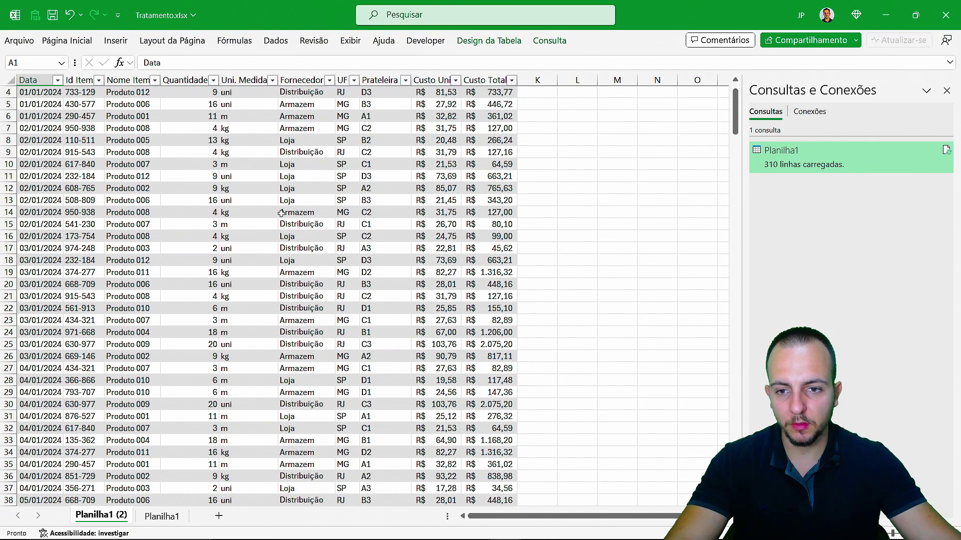
{"action": "scroll", "coordinate": [281, 214], "scroll_direction": "down", "scroll_amount": 7}
{"action": "scroll", "coordinate": [281, 213], "scroll_direction": "down", "scroll_amount": 1}
{"action": "scroll", "coordinate": [281, 213], "scroll_direction": "up", "scroll_amount": 13}
{"action": "scroll", "coordinate": [281, 215], "scroll_direction": "up", "scroll_amount": 2}
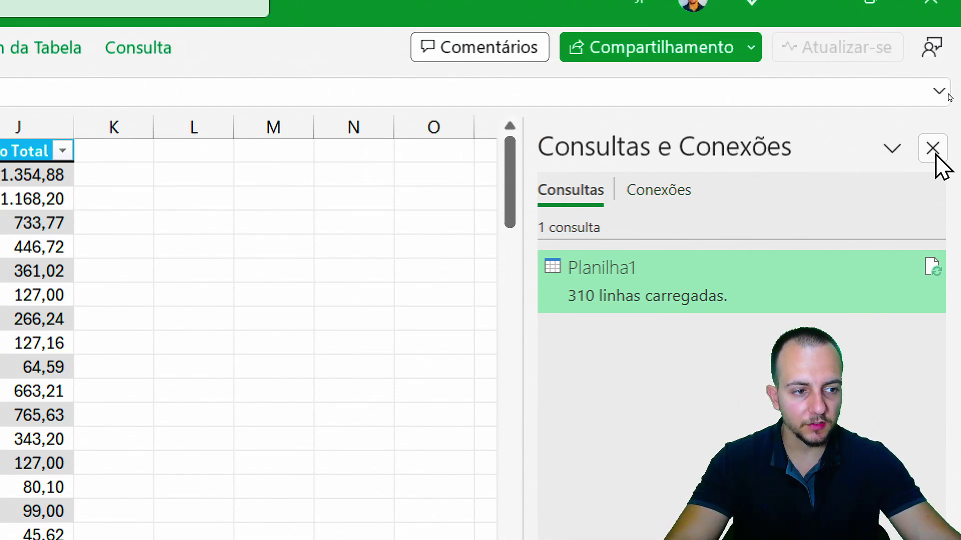
Step: Close the Consultas e Conexões panel and select a cell inside the loaded table
{"action": "left_click", "coordinate": [934, 150]}
{"action": "left_click", "coordinate": [767, 172]}
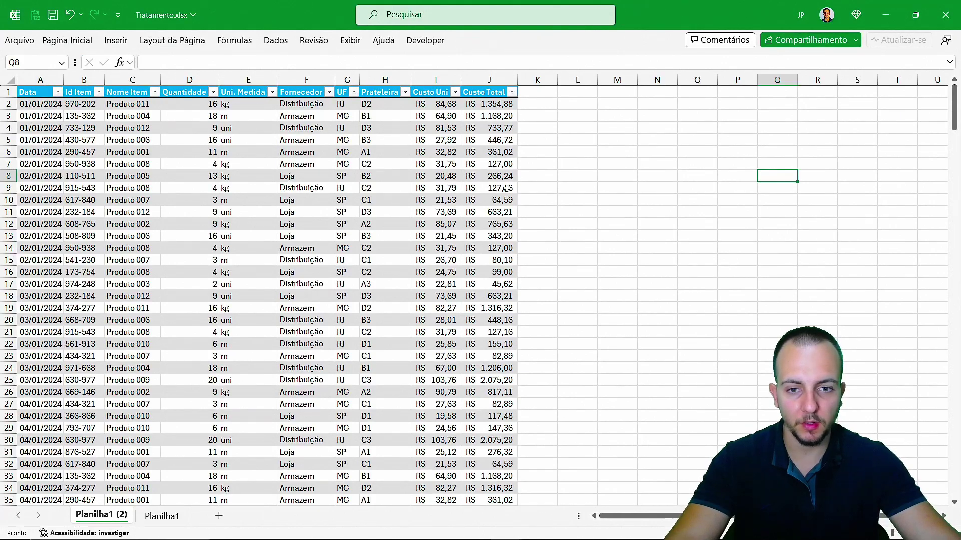
{"action": "left_click", "coordinate": [657, 187]}
{"action": "left_click", "coordinate": [598, 200]}
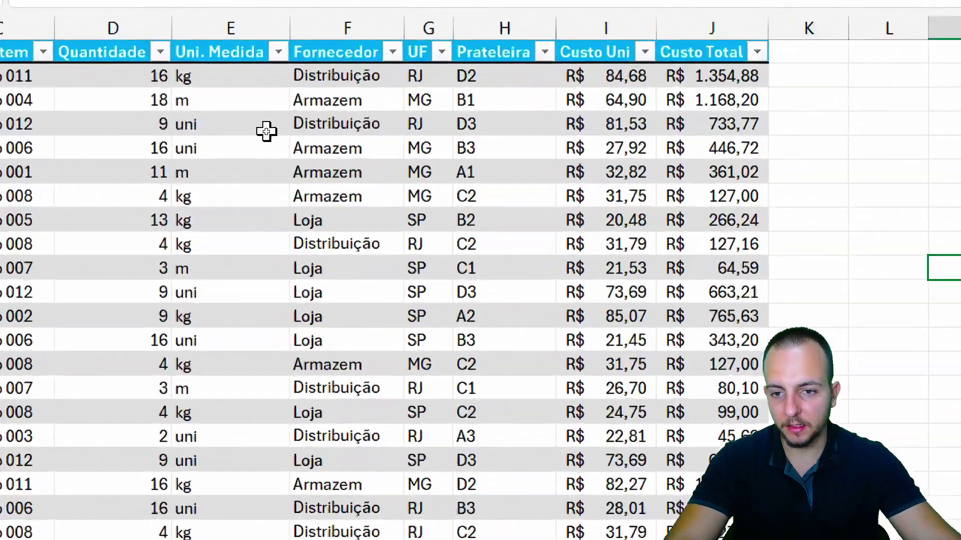
{"action": "left_click", "coordinate": [314, 175]}
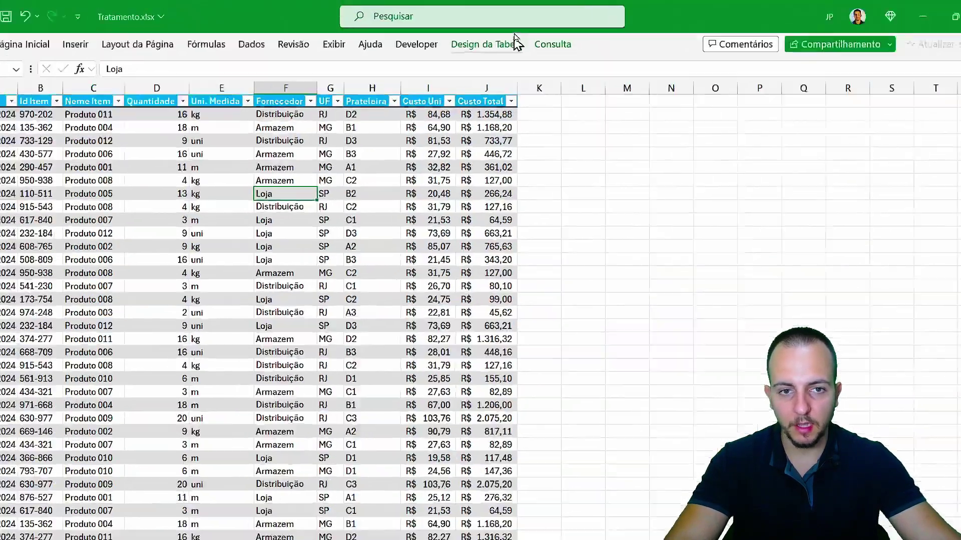
Step: Refresh the table from its query, then open and close the query editor
{"action": "left_click", "coordinate": [550, 45]}
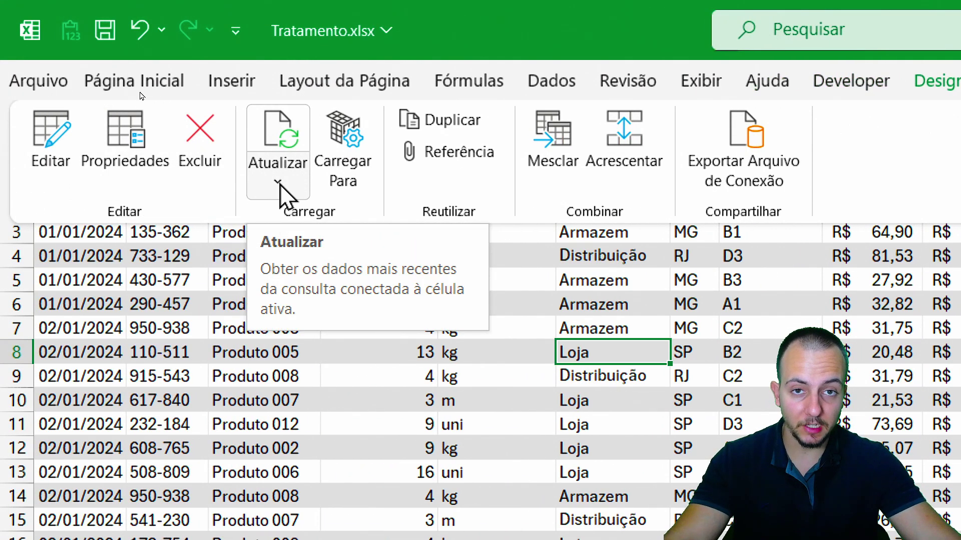
{"action": "left_click", "coordinate": [279, 184]}
{"action": "left_click", "coordinate": [300, 220]}
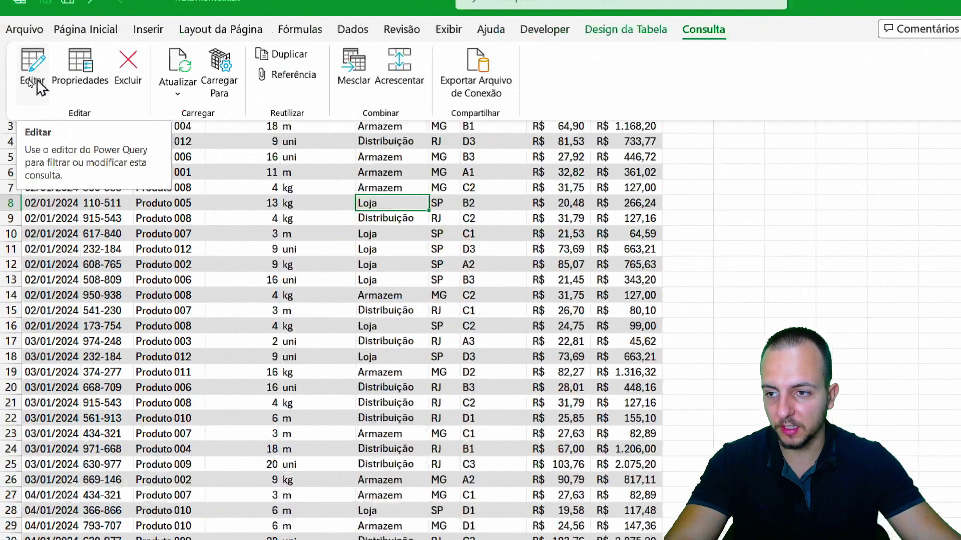
{"action": "left_click", "coordinate": [58, 165]}
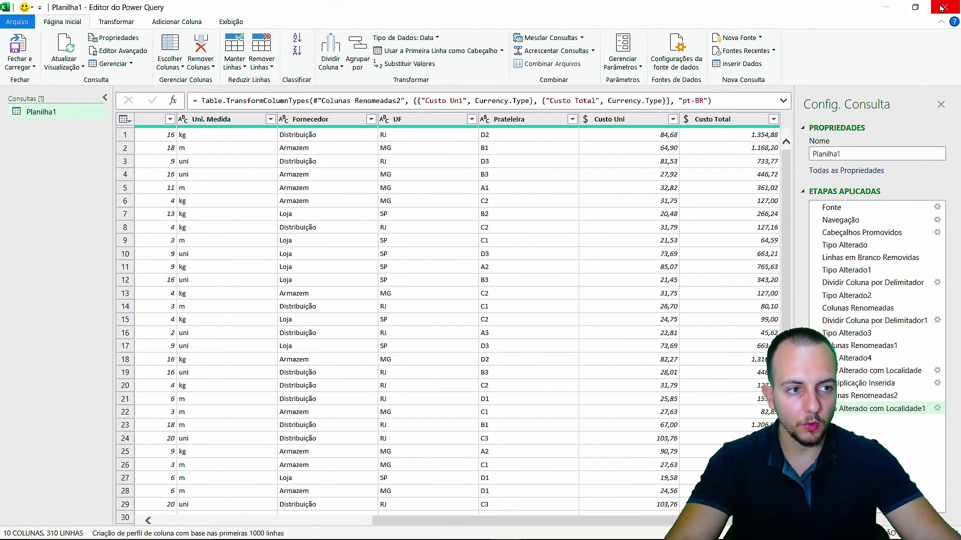
{"action": "left_click", "coordinate": [38, 106]}
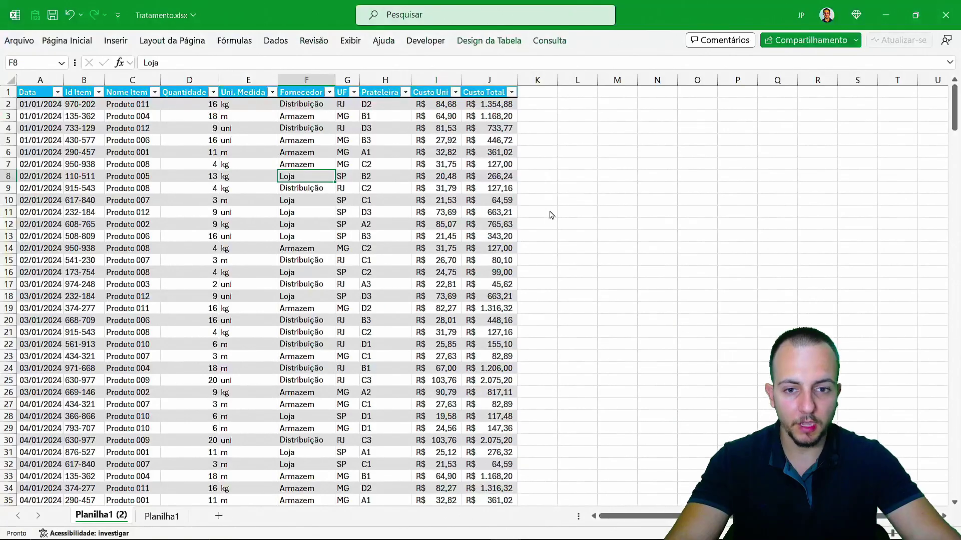
Step: Select cell A1 holding the Data header
{"action": "left_click", "coordinate": [35, 95]}
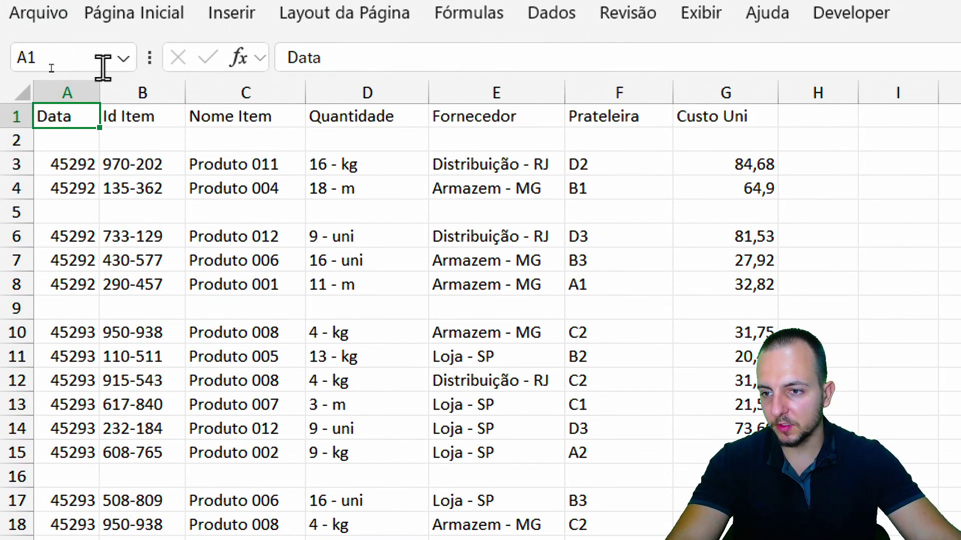
Step: Copy date 45292 into A3, then enter Id 123123, name 'Item 123 123' and quantity '123 - m³'
{"action": "key", "text": "ctrl+c"}
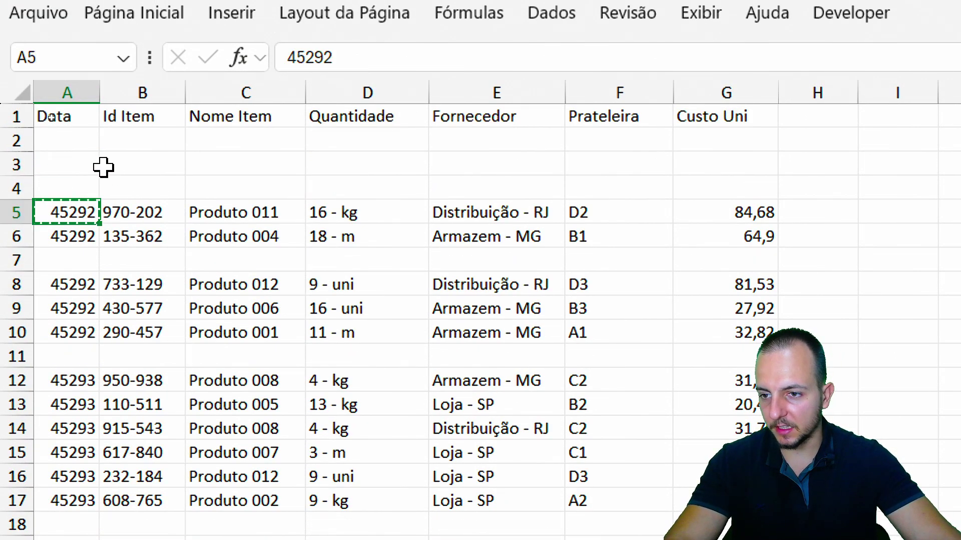
{"action": "left_click", "coordinate": [93, 168]}
{"action": "key", "text": "ctrl+v"}
{"action": "key", "text": "Tab"}
{"action": "key", "text": "Escape"}
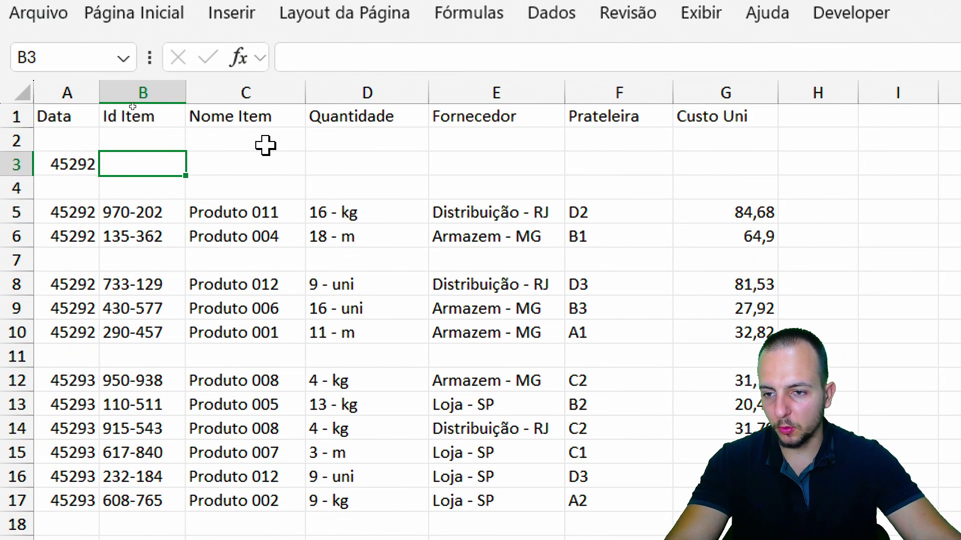
{"action": "type", "text": "123123"}
{"action": "key", "text": "Tab"}
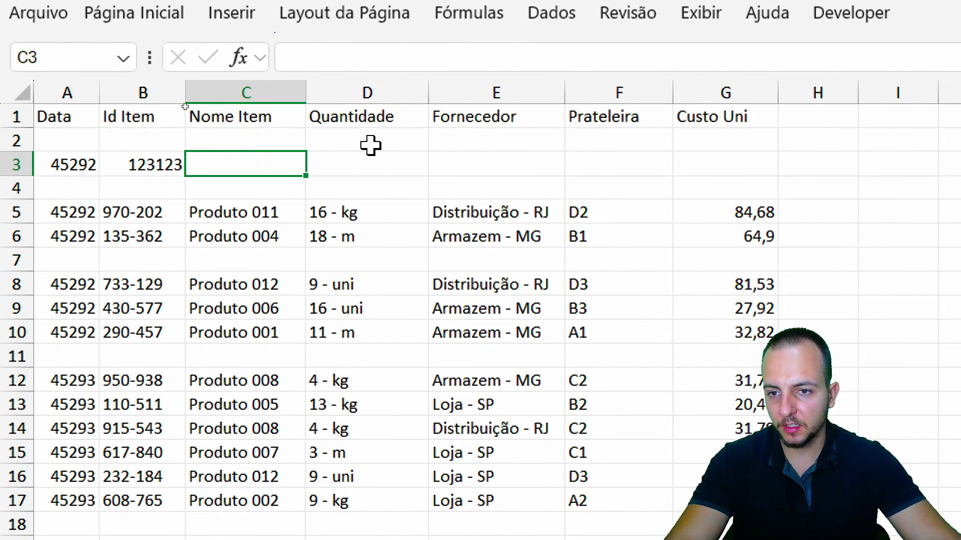
{"action": "type", "text": "Item 12"}
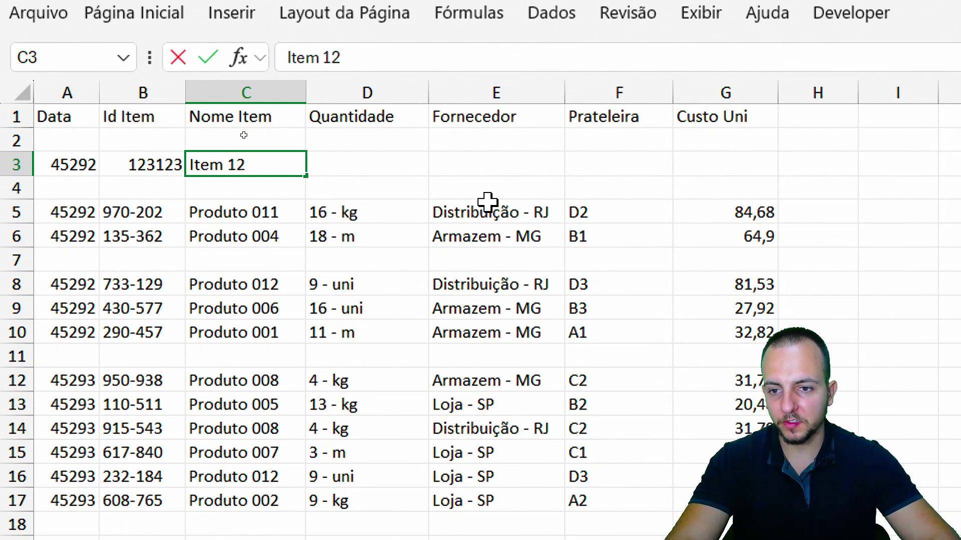
{"action": "type", "text": "3 123"}
{"action": "key", "text": "Tab"}
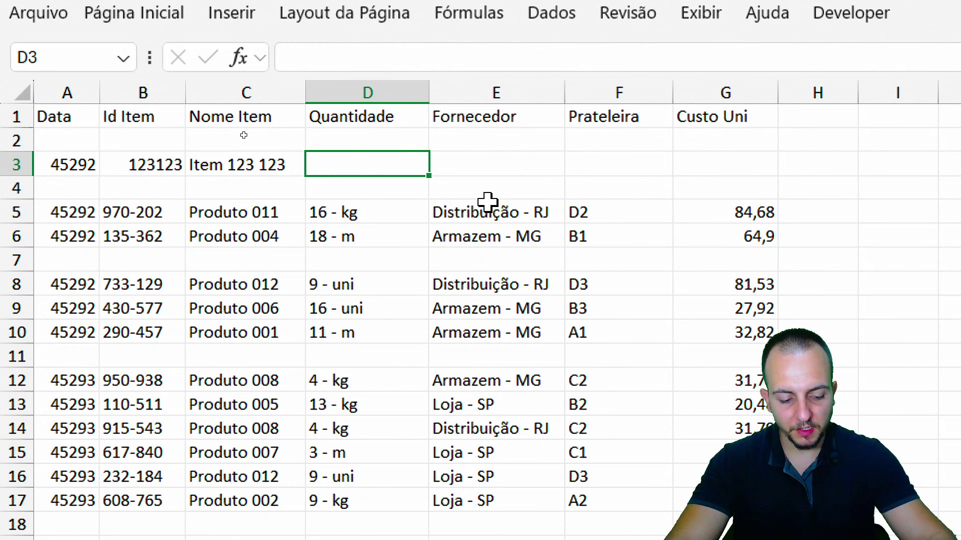
{"action": "type", "text": "123 - m"}
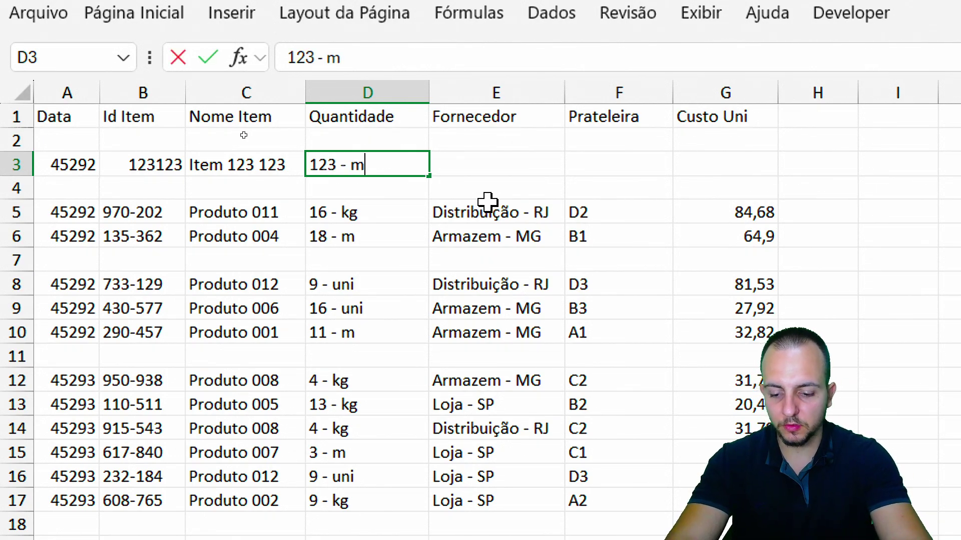
{"action": "type", "text": "³"}
{"action": "key", "text": "Return"}
Step: Fill in the supplier's name, shelf A123 and unit cost 99,99, then return to A1
{"action": "left_click", "coordinate": [488, 165]}
{"action": "type", "text": "João Paulo"}
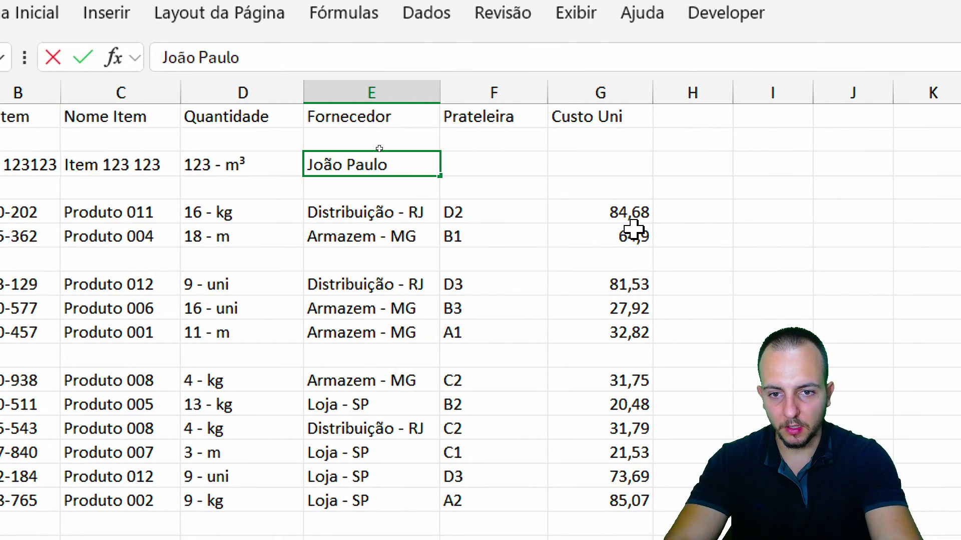
{"action": "type", "text": " - BR"}
{"action": "left_click", "coordinate": [493, 155]}
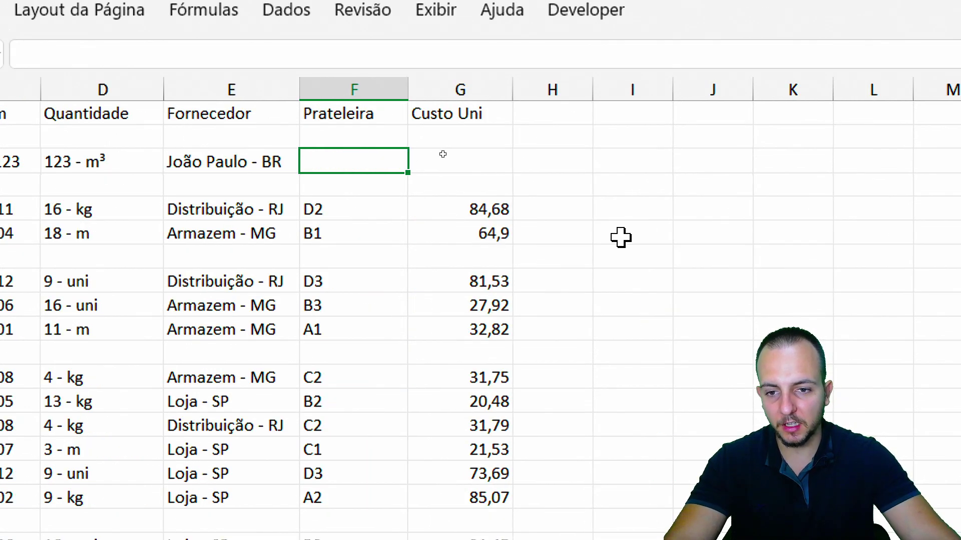
{"action": "left_click", "coordinate": [377, 151]}
{"action": "type", "text": "A123"}
{"action": "left_click", "coordinate": [443, 154]}
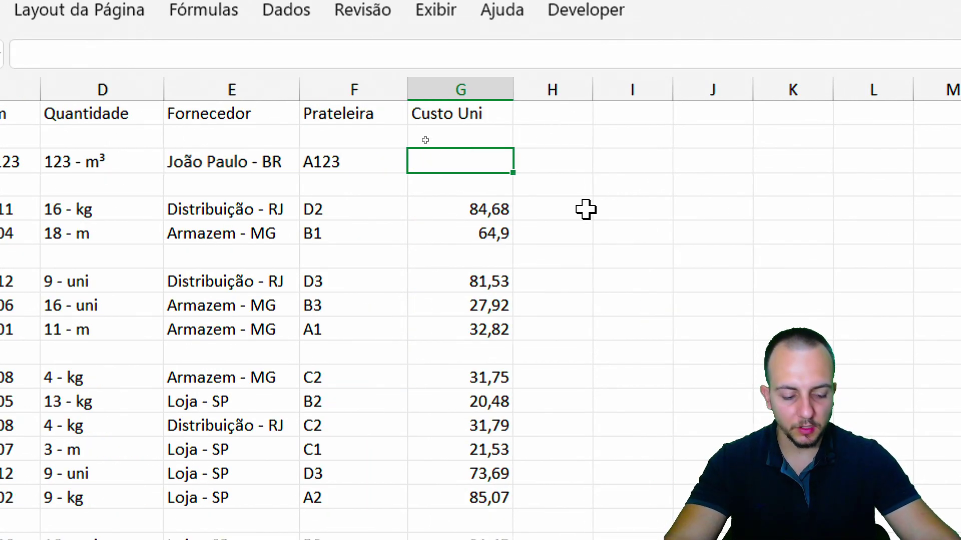
{"action": "type", "text": "99,99"}
{"action": "key", "text": "Return"}
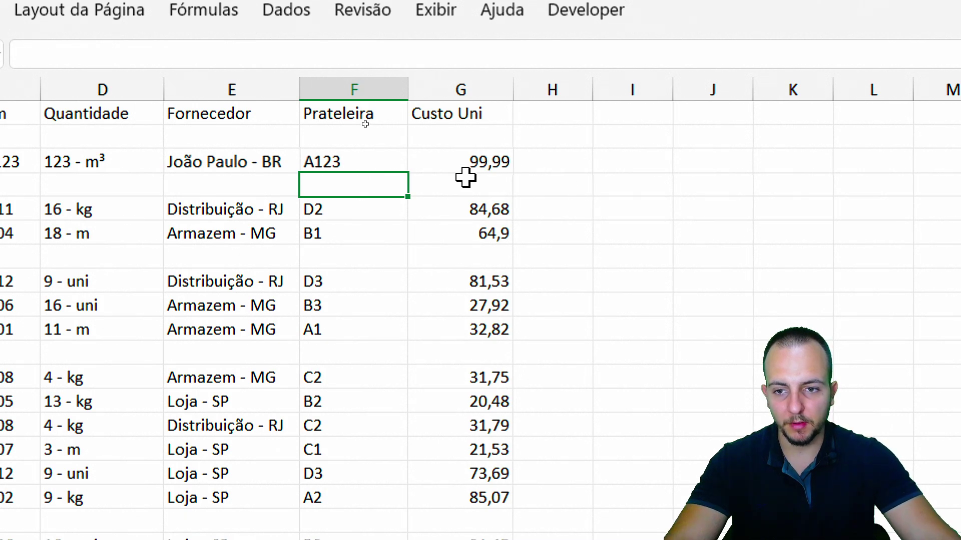
{"action": "left_click", "coordinate": [466, 178]}
{"action": "key", "text": "ctrl+Home"}
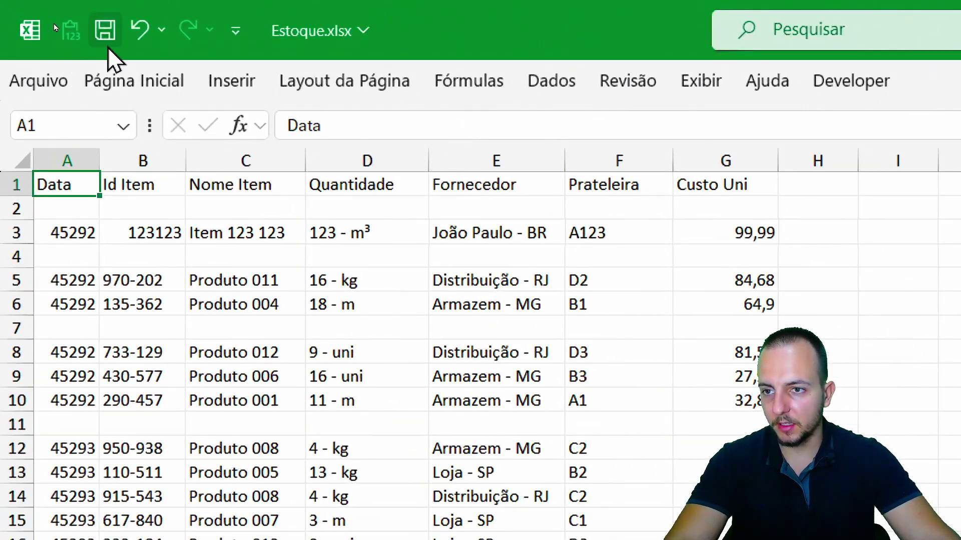
Step: Save Estoque.xlsx and select the first records of the Tratamento loaded table
{"action": "left_click", "coordinate": [55, 20]}
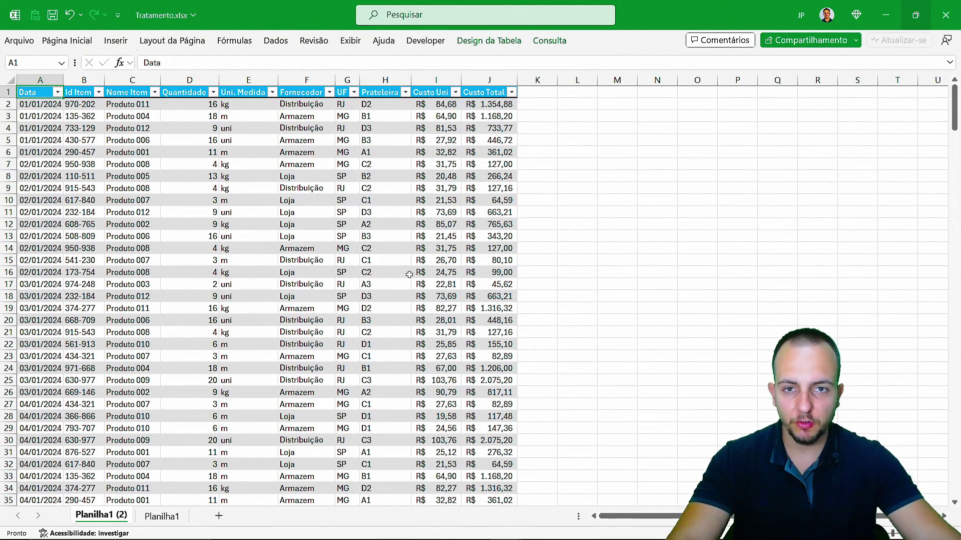
{"action": "left_click", "coordinate": [9, 104]}
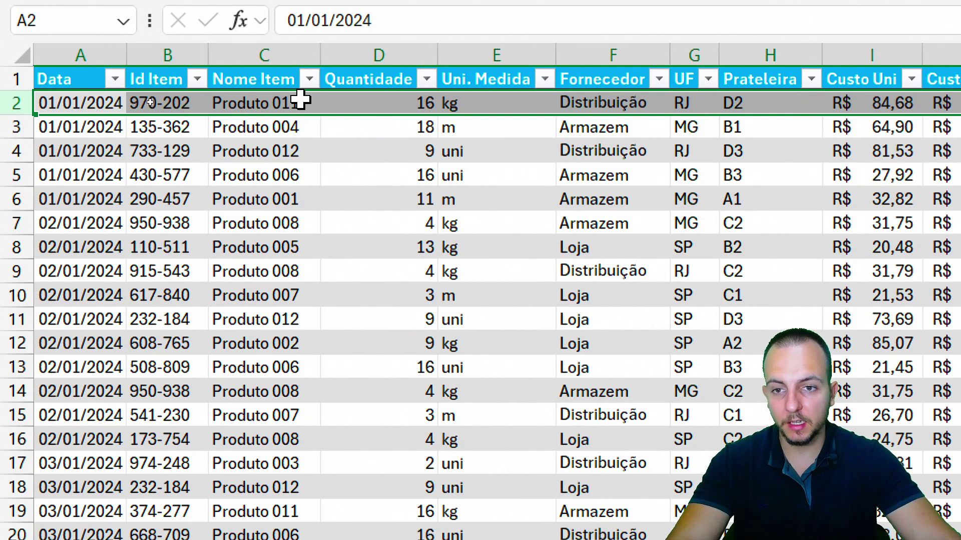
{"action": "left_click_drag", "start_coordinate": [150, 104], "coordinate": [457, 113]}
{"action": "left_click_drag", "start_coordinate": [846, 119], "coordinate": [873, 106]}
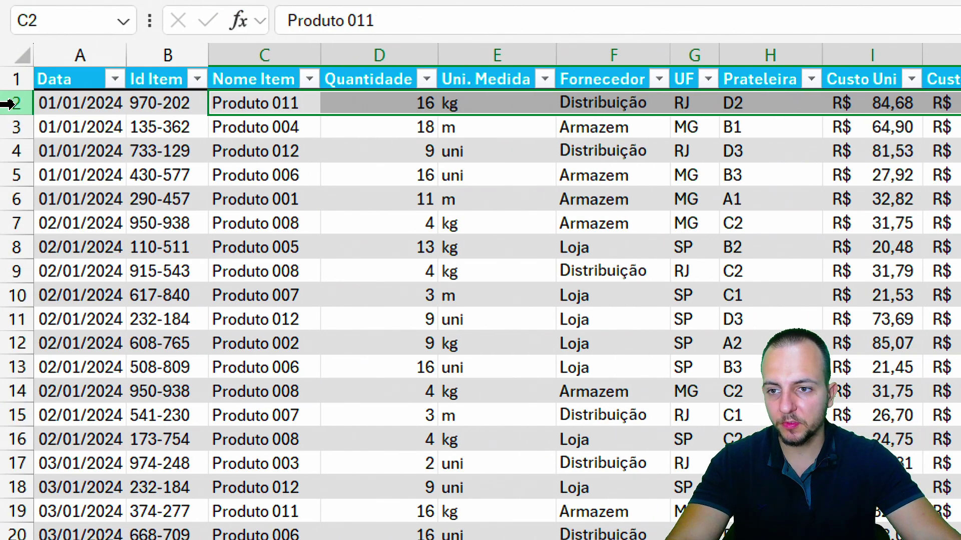
Step: From cell A1, bring up the Atualizar refresh options on the Design da Tabela tab
{"action": "left_click", "coordinate": [62, 79]}
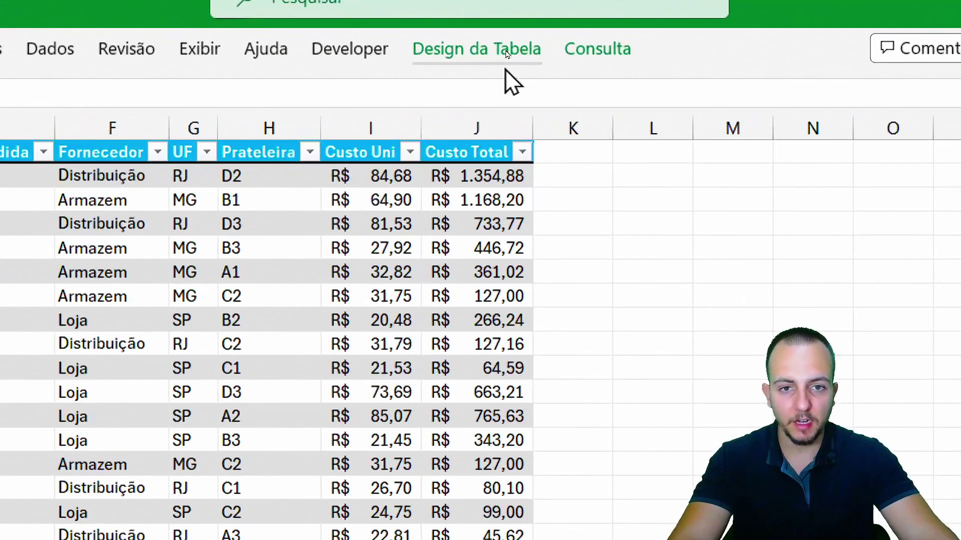
{"action": "left_click", "coordinate": [507, 54]}
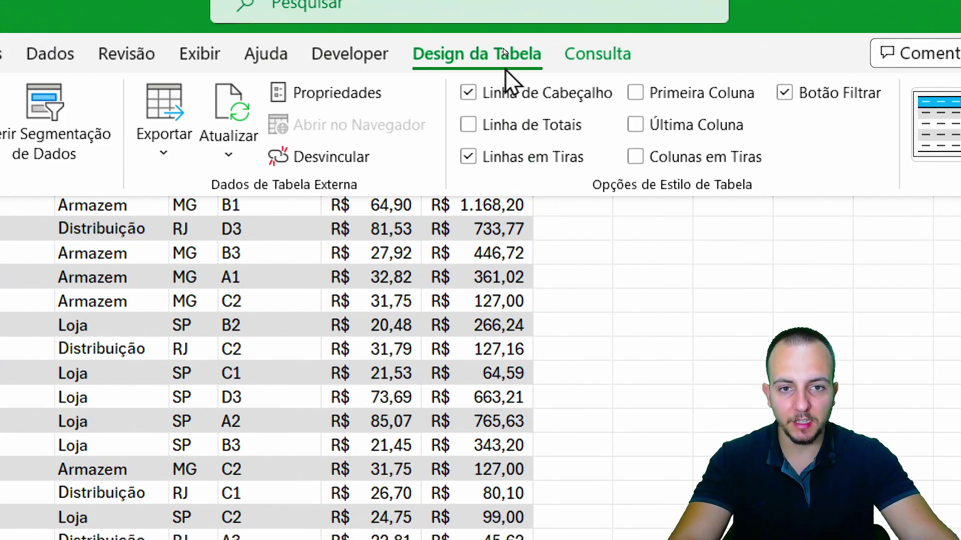
{"action": "left_click", "coordinate": [323, 155]}
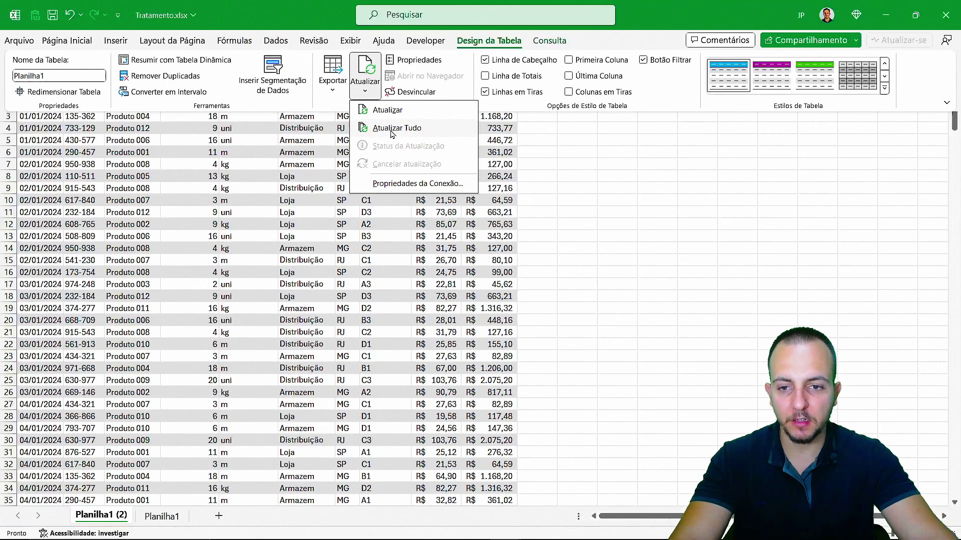
Step: Refresh all queries and check the new record's date, supplier, UF BR and quantity 123
{"action": "left_click", "coordinate": [392, 131]}
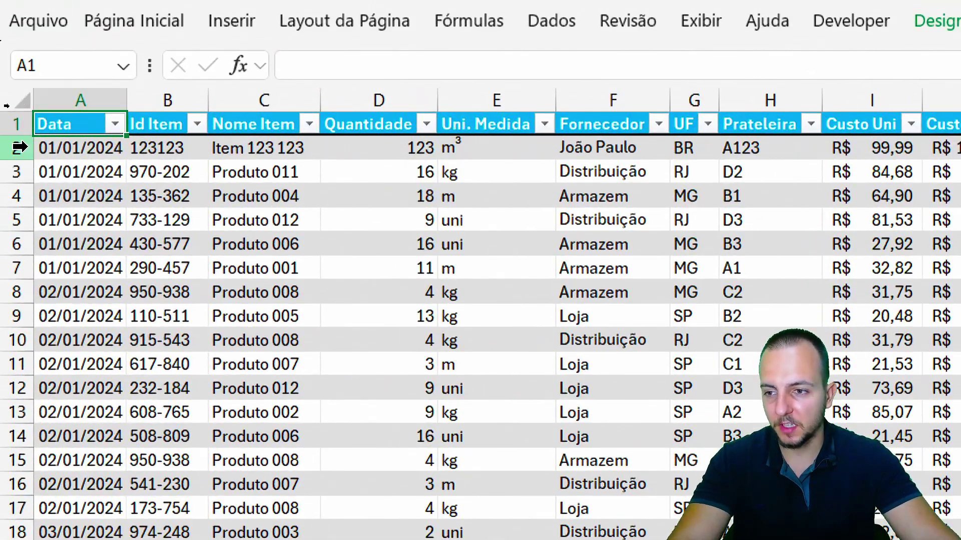
{"action": "left_click", "coordinate": [28, 106]}
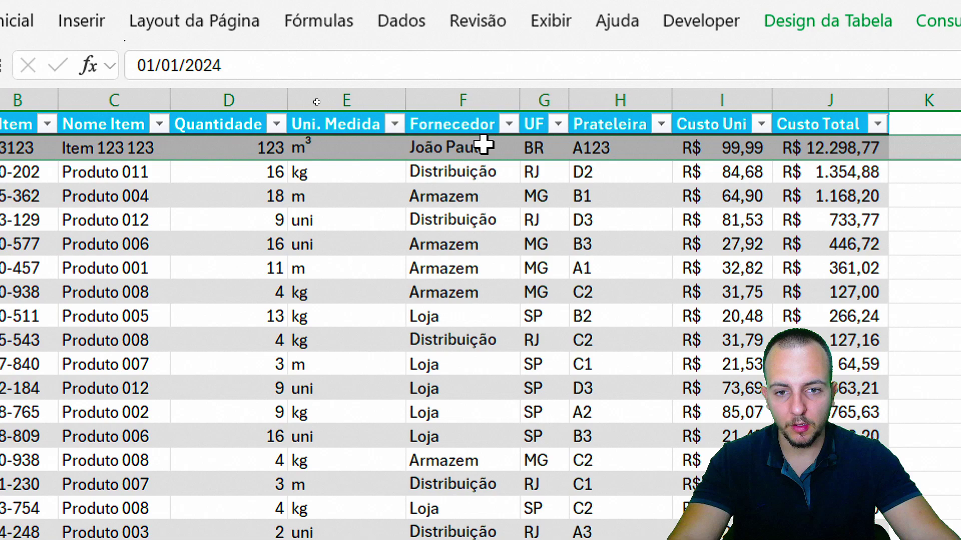
{"action": "left_click", "coordinate": [480, 149]}
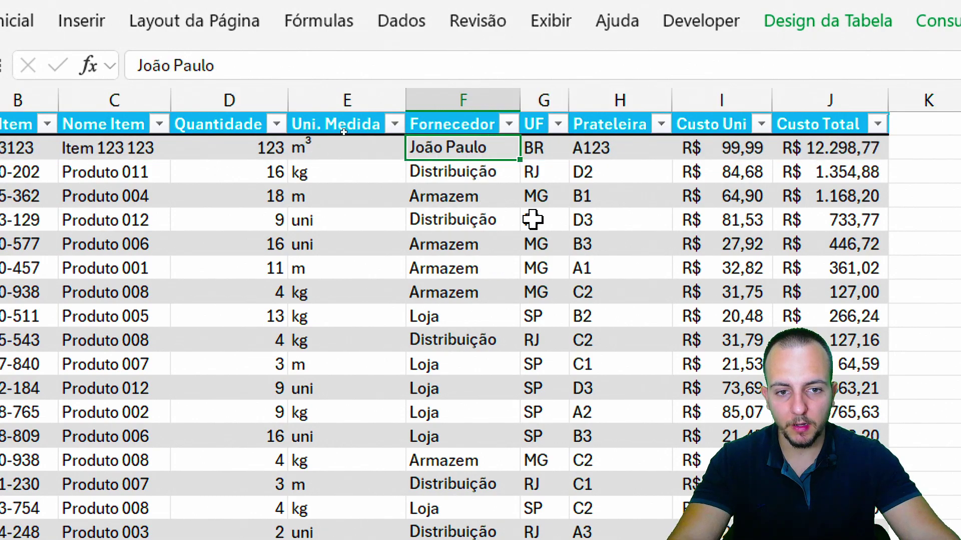
{"action": "left_click", "coordinate": [545, 148]}
{"action": "left_click", "coordinate": [250, 152]}
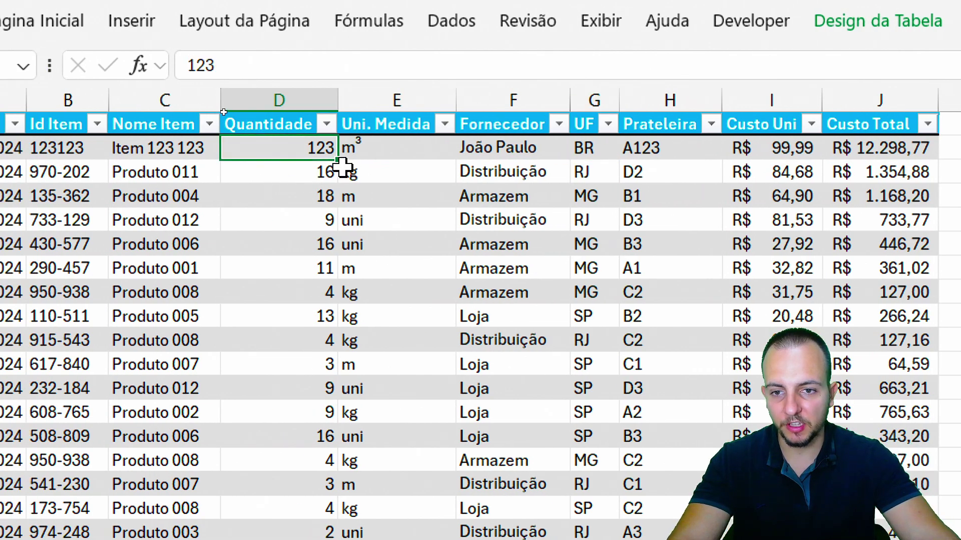
Step: Verify the new record's unit, total cost 12.298,77 and unit cost 99,99
{"action": "left_click", "coordinate": [400, 148]}
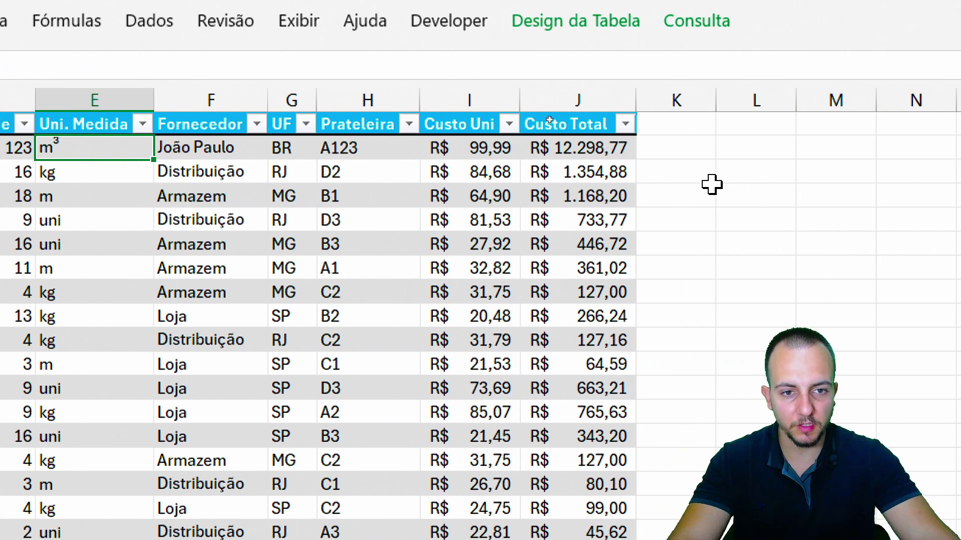
{"action": "left_click", "coordinate": [613, 131]}
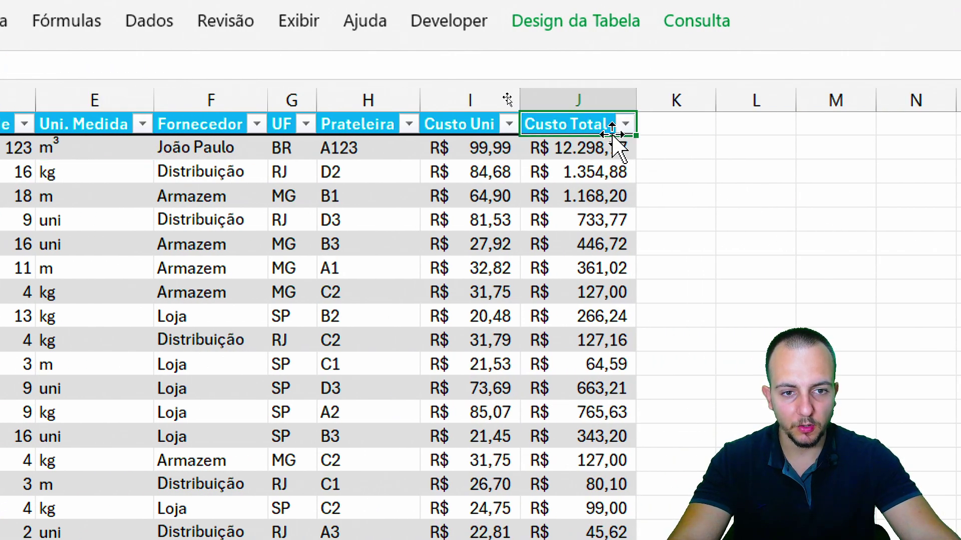
{"action": "left_click", "coordinate": [576, 148]}
{"action": "left_click", "coordinate": [335, 170]}
{"action": "left_click", "coordinate": [475, 147]}
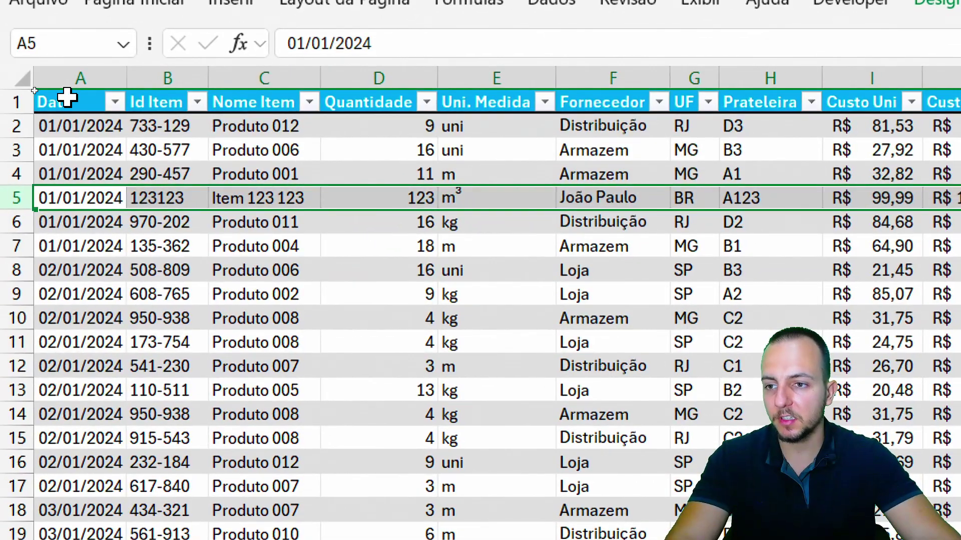
{"action": "left_click", "coordinate": [68, 96]}
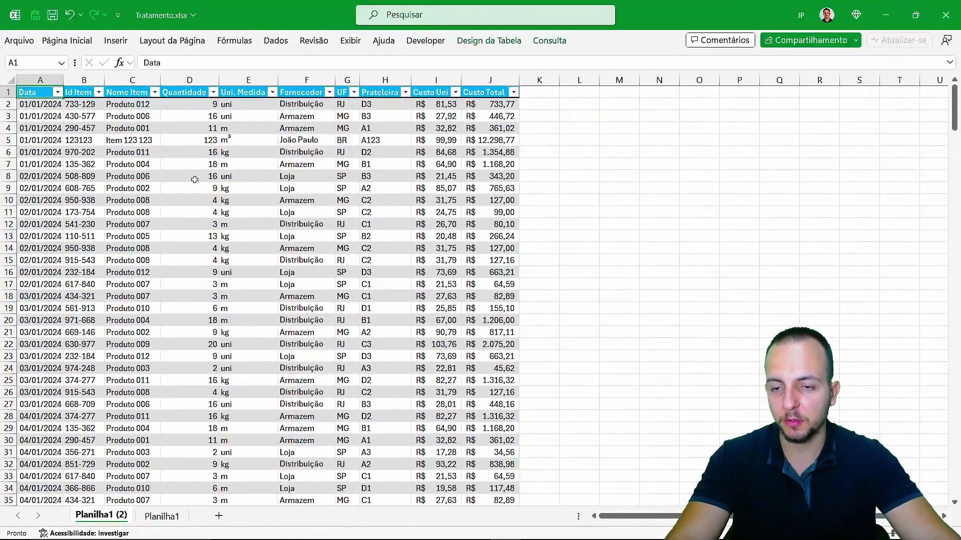